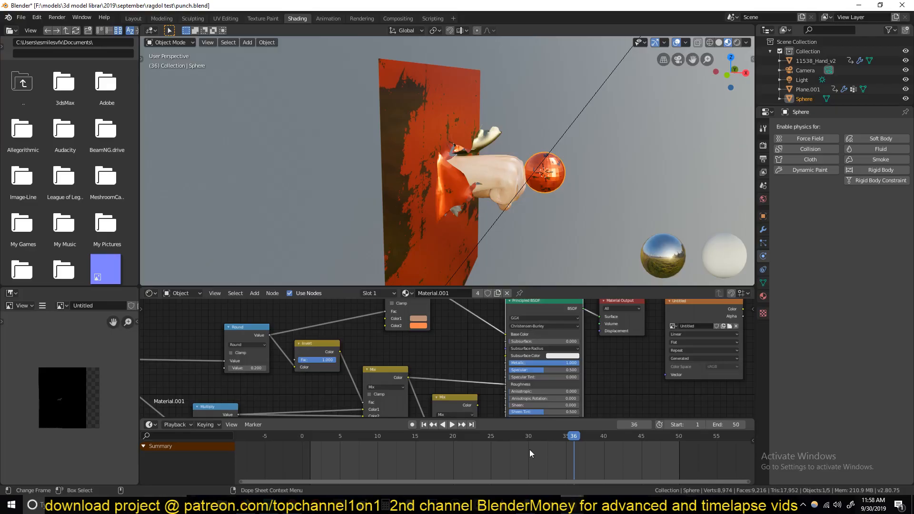
Delete the sphere in front of the fist
{"action": "middle_click_drag", "start_coordinate": [478, 264], "coordinate": [456, 203]}
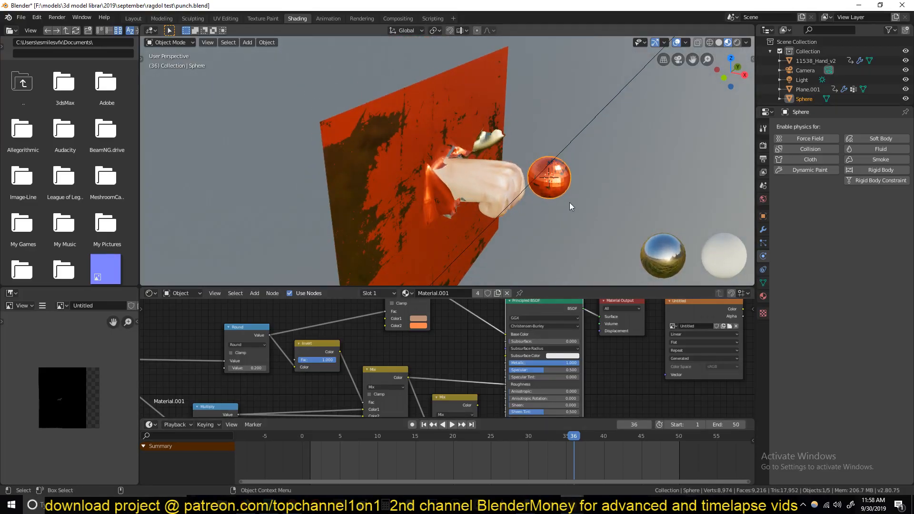
{"action": "key", "text": "Delete"}
Play the finished punch animation from its start and examine the fist tearing through the metal wall from several angles
{"action": "right_click", "coordinate": [299, 450]}
{"action": "middle_click_drag", "start_coordinate": [390, 196], "coordinate": [431, 179]}
{"action": "key", "text": "space"}
{"action": "middle_click_drag", "start_coordinate": [470, 143], "coordinate": [421, 167]}
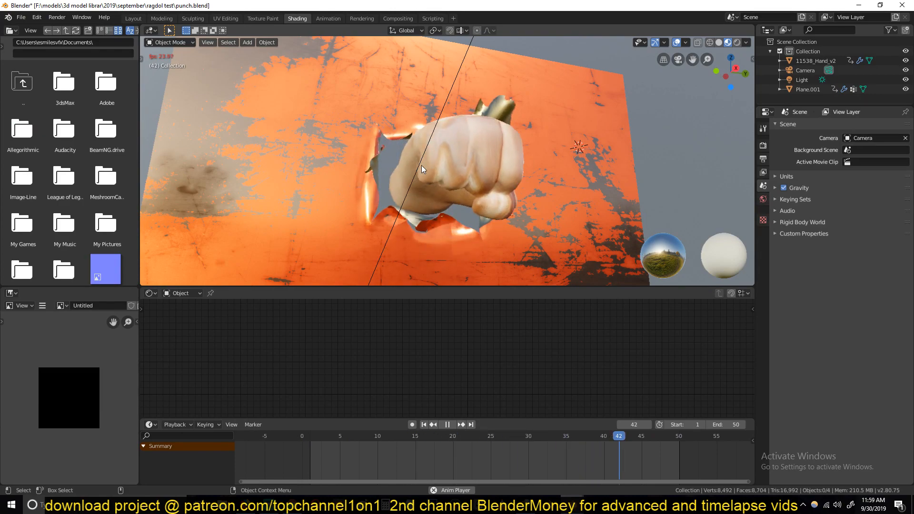
{"action": "middle_click_drag", "start_coordinate": [430, 168], "coordinate": [454, 187]}
{"action": "key", "text": "space"}
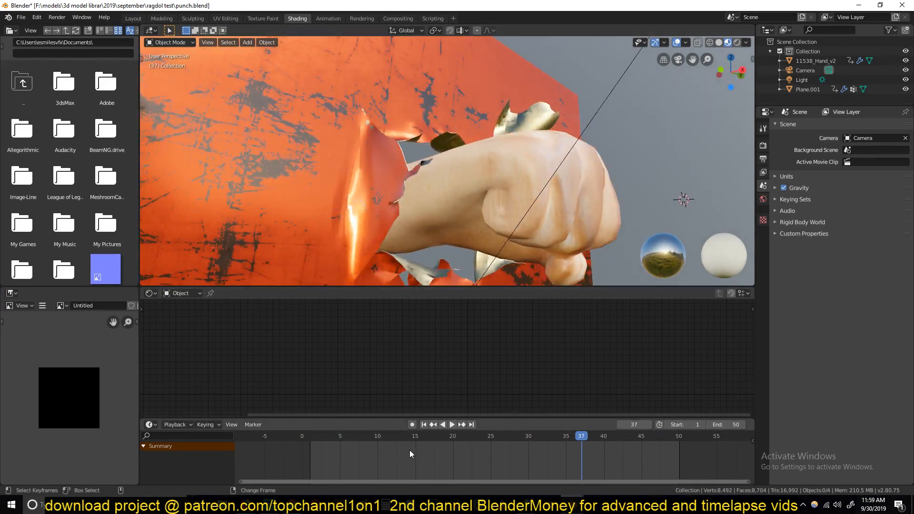
{"action": "right_click", "coordinate": [333, 453]}
{"action": "key", "text": "space"}
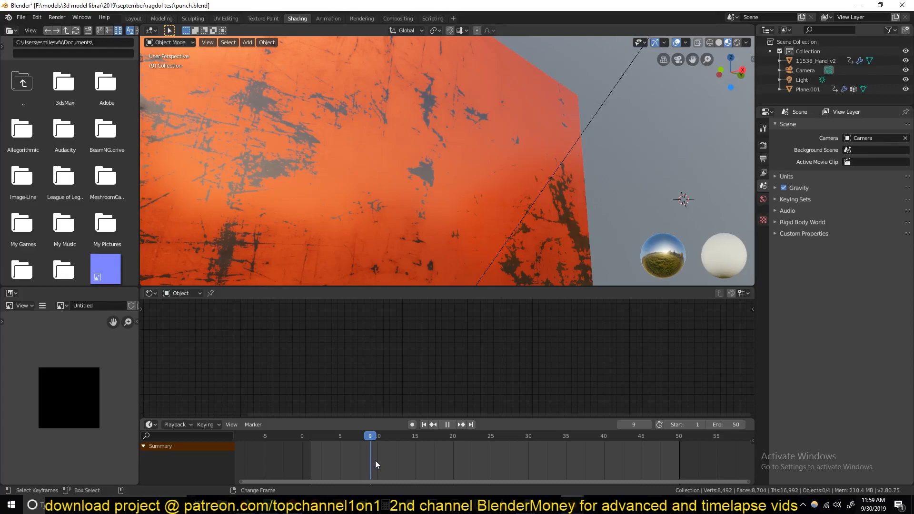
Scrub through the frames where the fist breaks the wall, examine the torn edges, and replay from the beginning
{"action": "right_click_drag", "start_coordinate": [378, 461], "coordinate": [473, 468]}
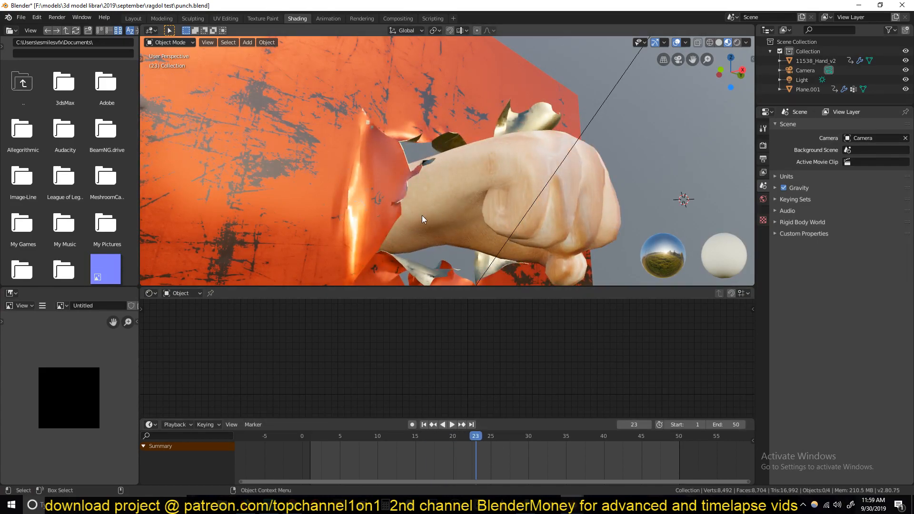
{"action": "middle_click_drag", "start_coordinate": [418, 221], "coordinate": [382, 233]}
{"action": "left_click_drag", "start_coordinate": [463, 458], "coordinate": [514, 457]}
{"action": "middle_click_drag", "start_coordinate": [384, 171], "coordinate": [421, 177]}
{"action": "left_click", "coordinate": [315, 446]}
{"action": "key", "text": "space"}
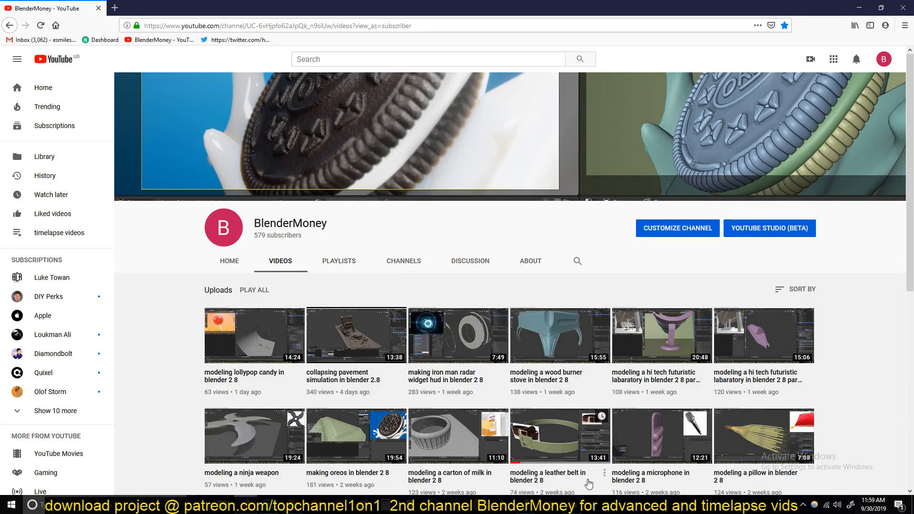
Switch to the new Blender scene and scale the default cube down to 0
{"action": "left_click", "coordinate": [576, 443]}
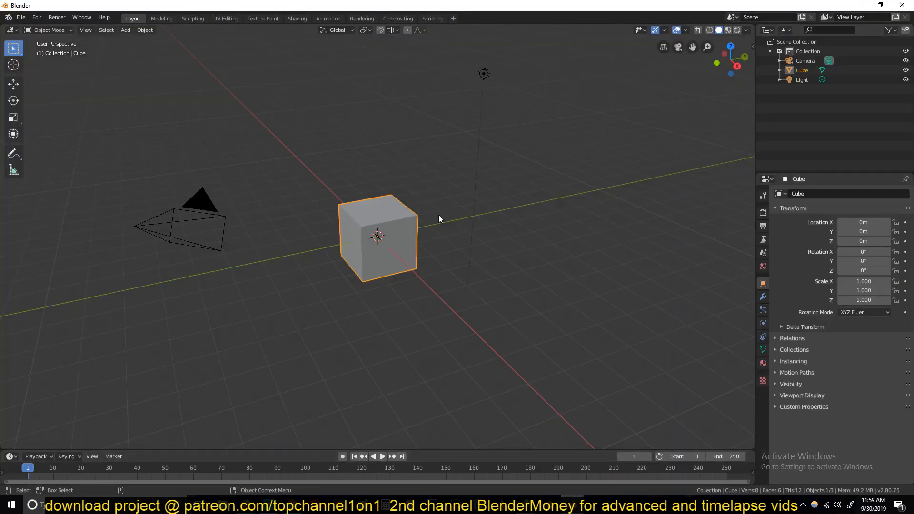
{"action": "middle_click_drag", "start_coordinate": [429, 213], "coordinate": [543, 254]}
{"action": "key", "text": "s"}
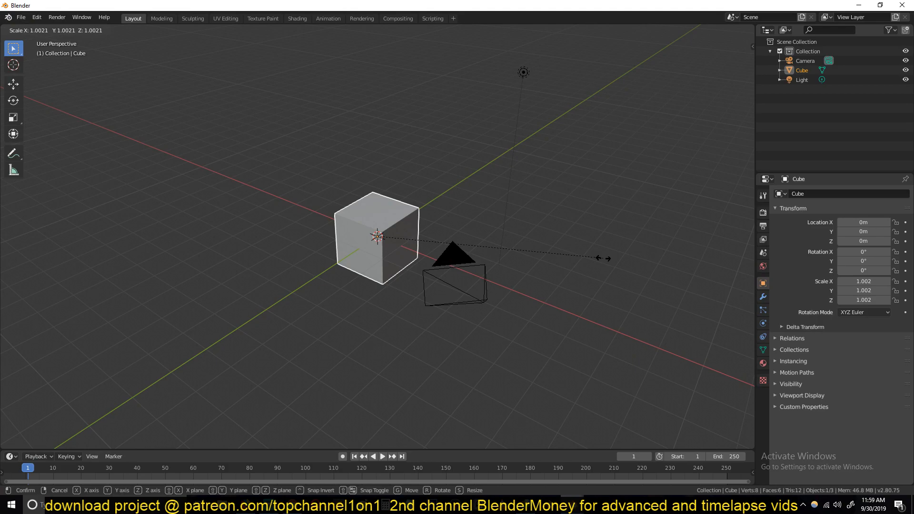
{"action": "key", "text": "0"}
{"action": "key", "text": "Return"}
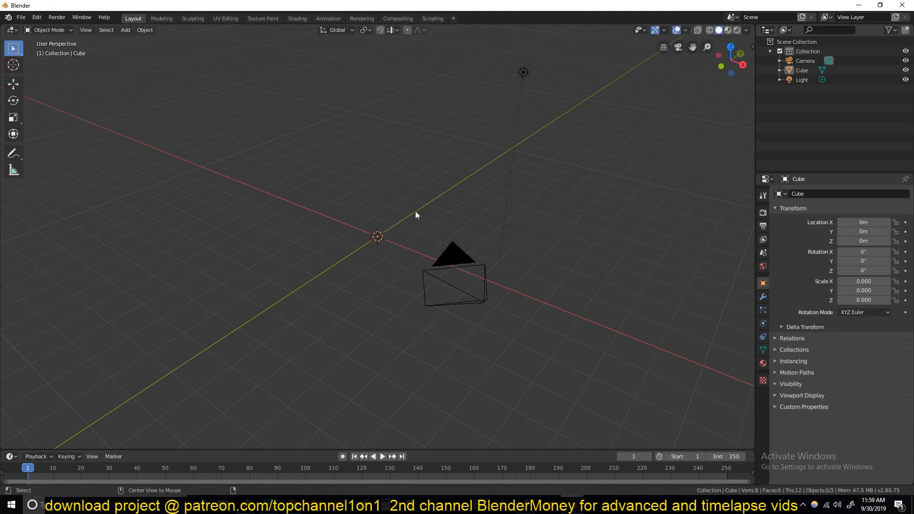
Add a mesh plane, rotate it 90° about the global Y axis and scale it up into an upright wall
{"action": "middle_click_drag", "start_coordinate": [416, 212], "coordinate": [385, 204]}
{"action": "key", "text": "shift+a"}
{"action": "mouse_move", "coordinate": [384, 205]}
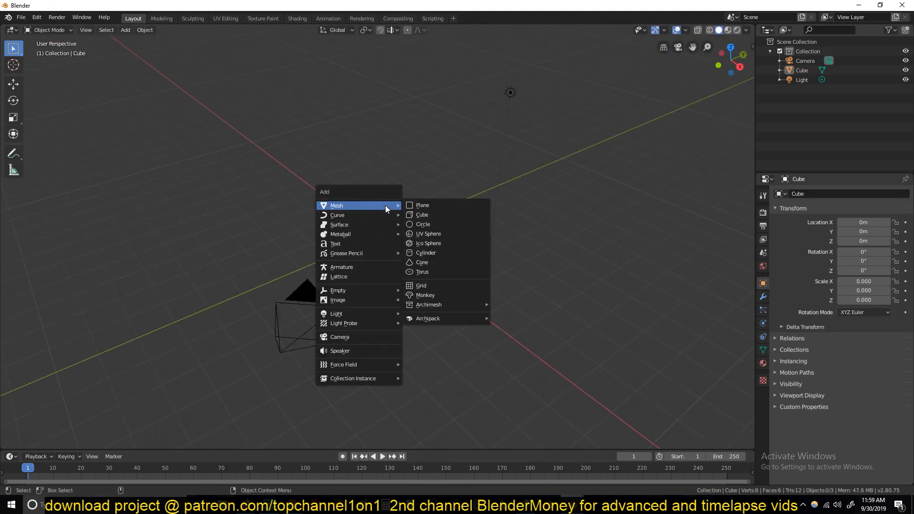
{"action": "left_click", "coordinate": [438, 204]}
{"action": "type", "text": "rx90"}
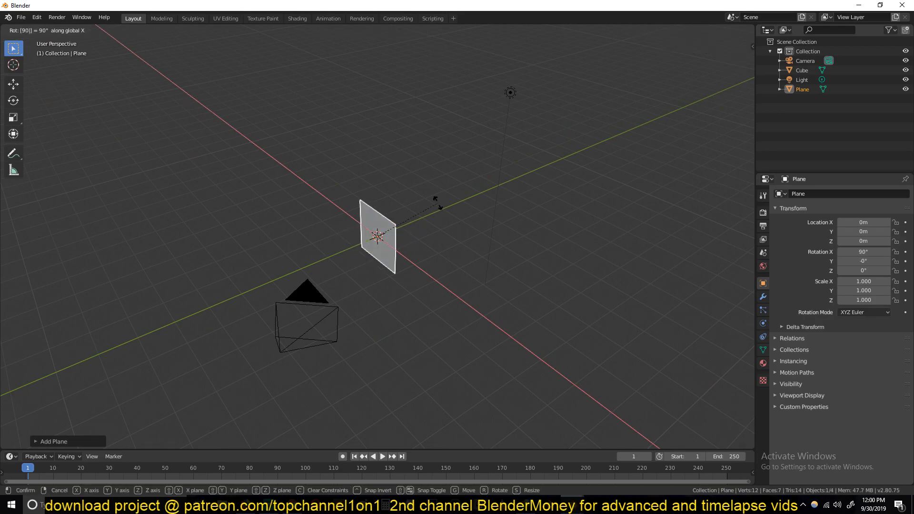
{"action": "type", "text": "y"}
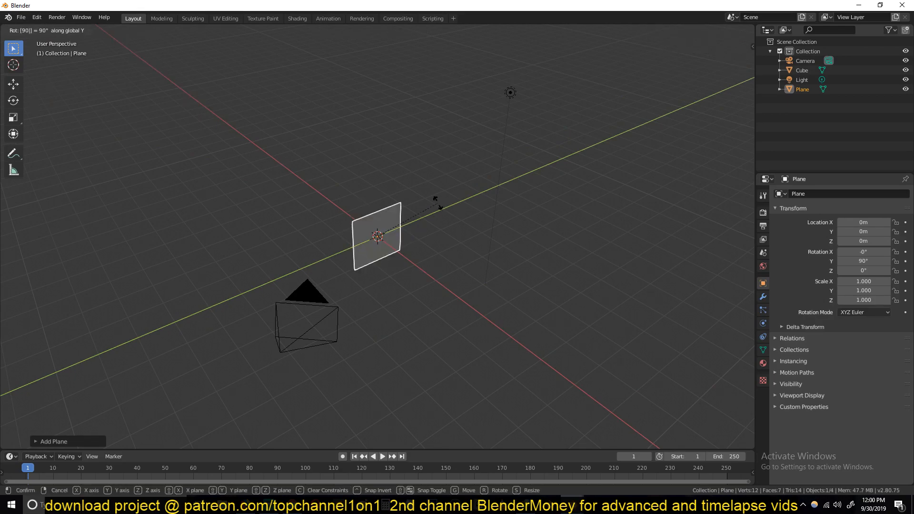
{"action": "key", "text": "Return"}
{"action": "key", "text": "s"}
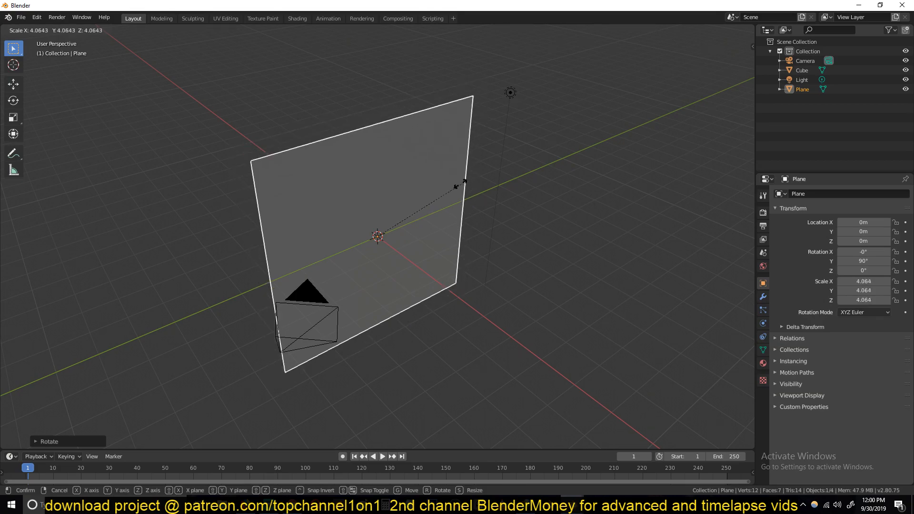
{"action": "left_click", "coordinate": [443, 190]}
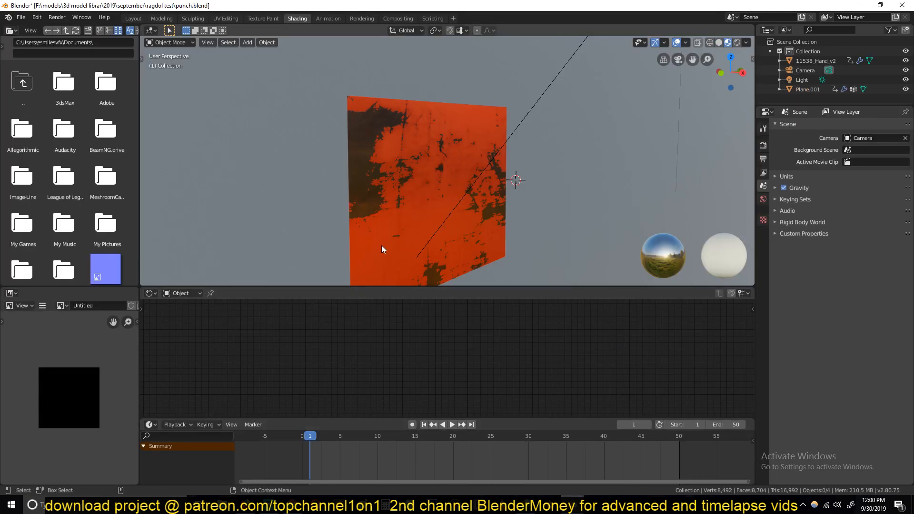
Copy the fist model from the punch.blend scene and paste it into the new scene with the wall
{"action": "middle_click_drag", "start_coordinate": [382, 249], "coordinate": [448, 233]}
{"action": "left_click", "coordinate": [387, 181]}
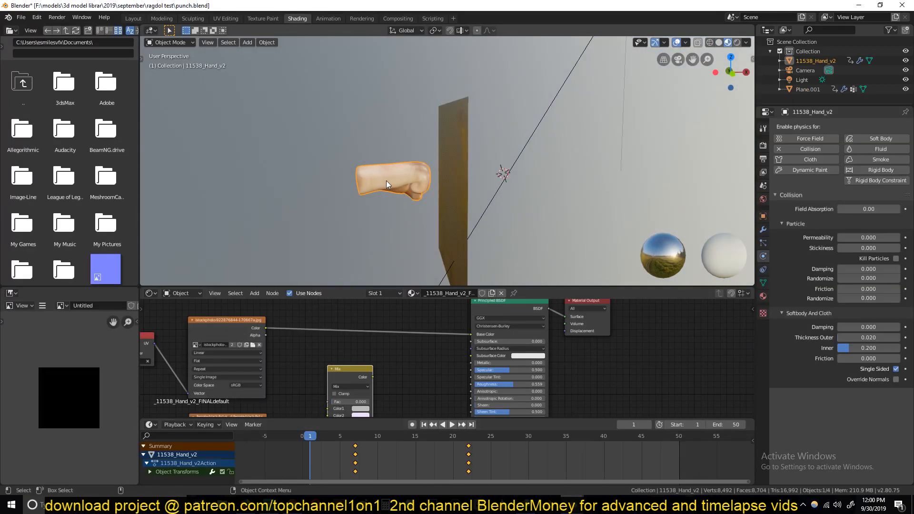
{"action": "key", "text": "ctrl+c"}
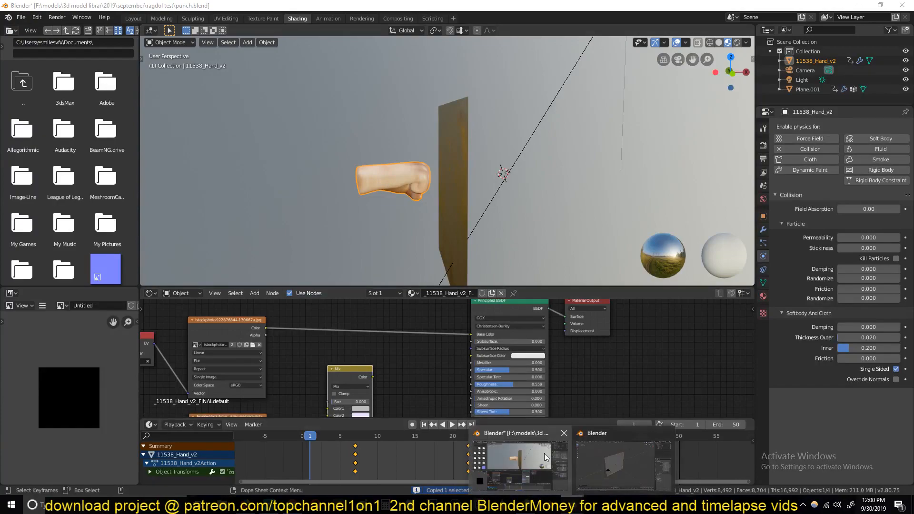
{"action": "key", "text": "alt+Tab"}
{"action": "key", "text": "ctrl+v"}
{"action": "middle_click_drag", "start_coordinate": [387, 246], "coordinate": [455, 245]}
Enlarge the timeline and delete all of the pasted hand's keyframes
{"action": "left_click", "coordinate": [350, 242]}
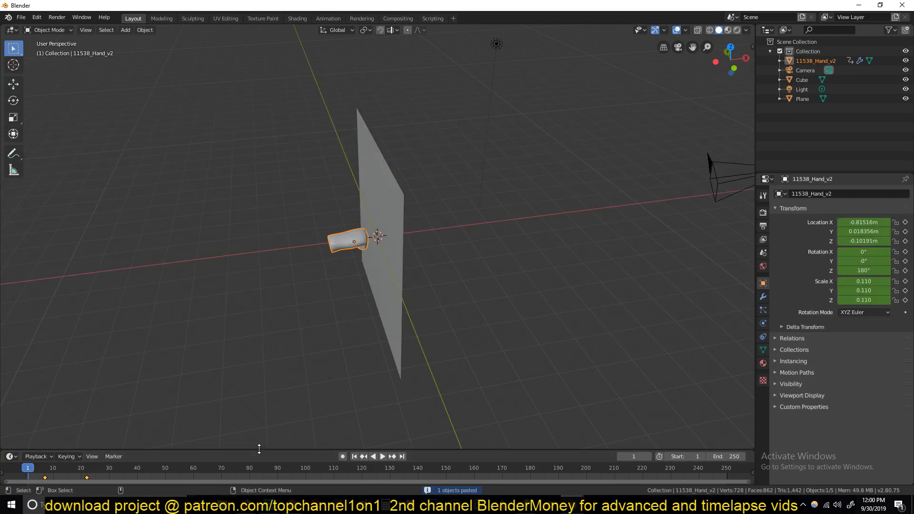
{"action": "left_click_drag", "start_coordinate": [258, 449], "coordinate": [273, 418]}
{"action": "key", "text": "x"}
{"action": "left_click", "coordinate": [199, 460]}
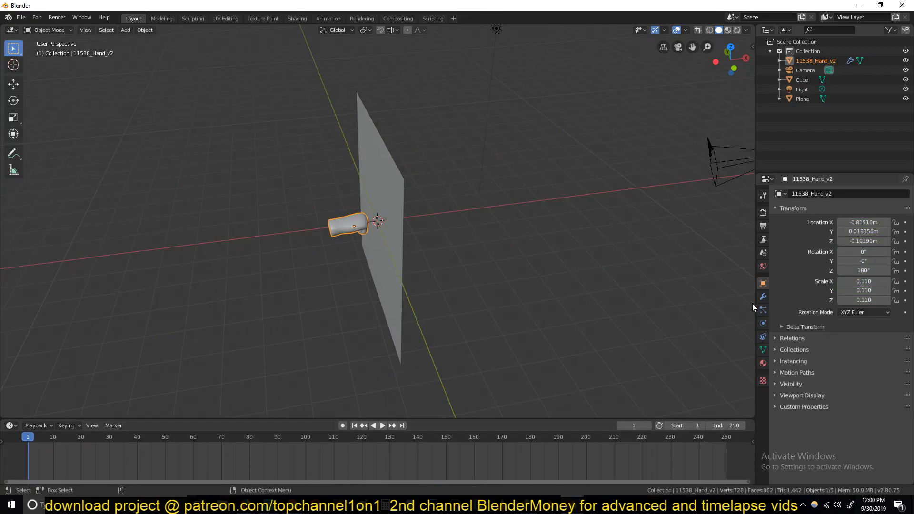
Remove the collision physics from the pasted hand
{"action": "left_click", "coordinate": [762, 298]}
{"action": "left_click", "coordinate": [763, 323]}
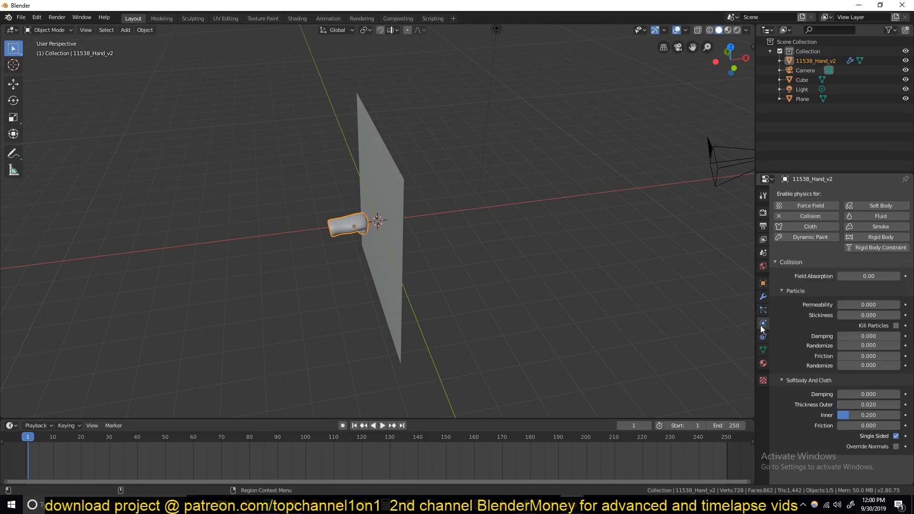
{"action": "left_click", "coordinate": [810, 216]}
Turn on auto keying and move the hand about 1.85 m in negative X at frame 1, behind the wall
{"action": "middle_click_drag", "start_coordinate": [526, 234], "coordinate": [447, 213]}
{"action": "scroll", "coordinate": [467, 250], "scroll_direction": "up", "scroll_amount": 3}
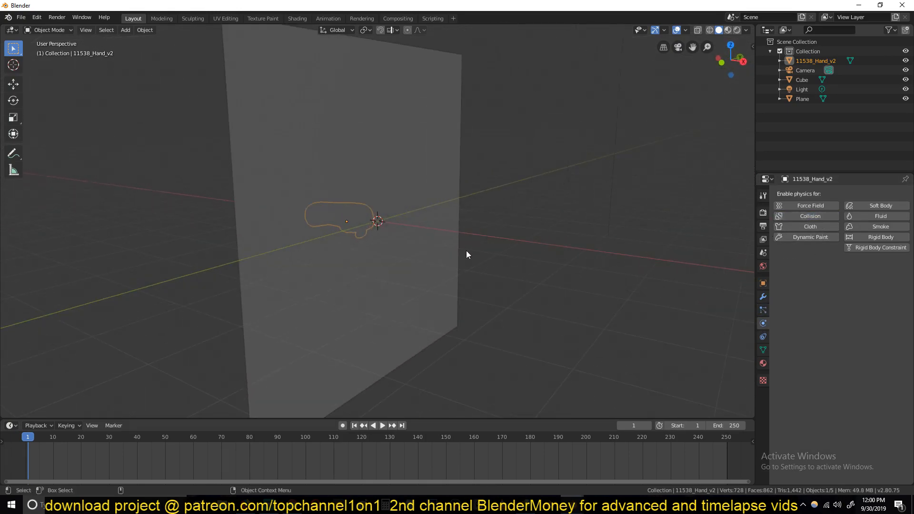
{"action": "middle_click_drag", "start_coordinate": [467, 250], "coordinate": [522, 263]}
{"action": "key", "text": "space"}
{"action": "key", "text": "Escape"}
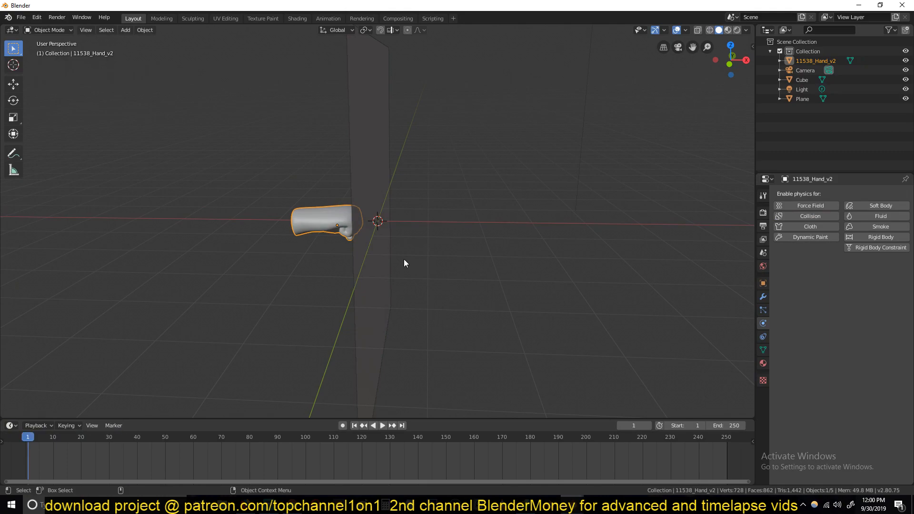
{"action": "left_click", "coordinate": [342, 425]}
{"action": "key", "text": "g"}
{"action": "key", "text": "x"}
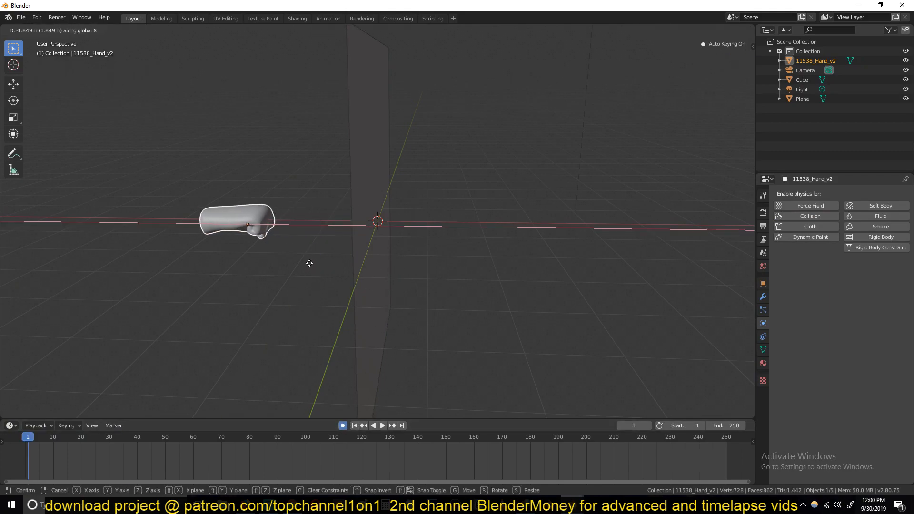
{"action": "left_click", "coordinate": [303, 262]}
At frame 31, move the hand about 3.4 m along positive X so it passes through the wall
{"action": "key", "text": "space"}
{"action": "left_click", "coordinate": [111, 448]}
{"action": "key", "text": "space"}
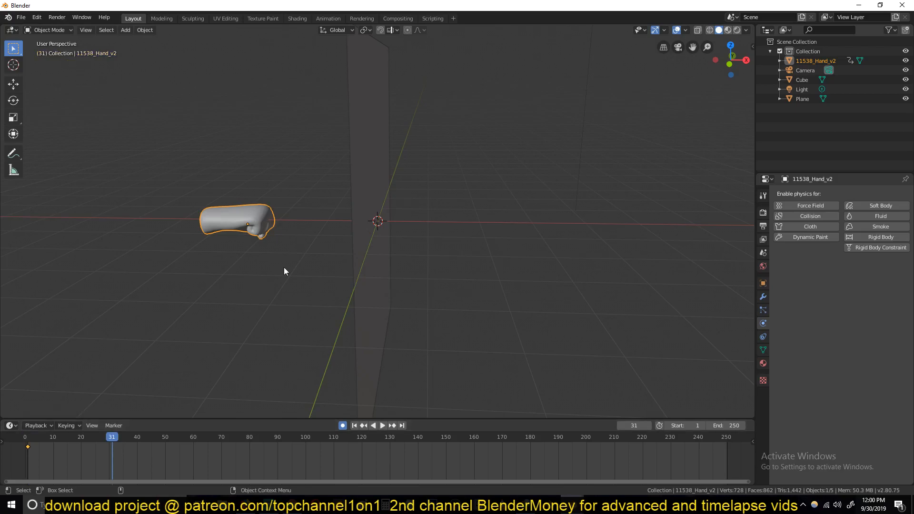
{"action": "key", "text": "g"}
{"action": "key", "text": "x"}
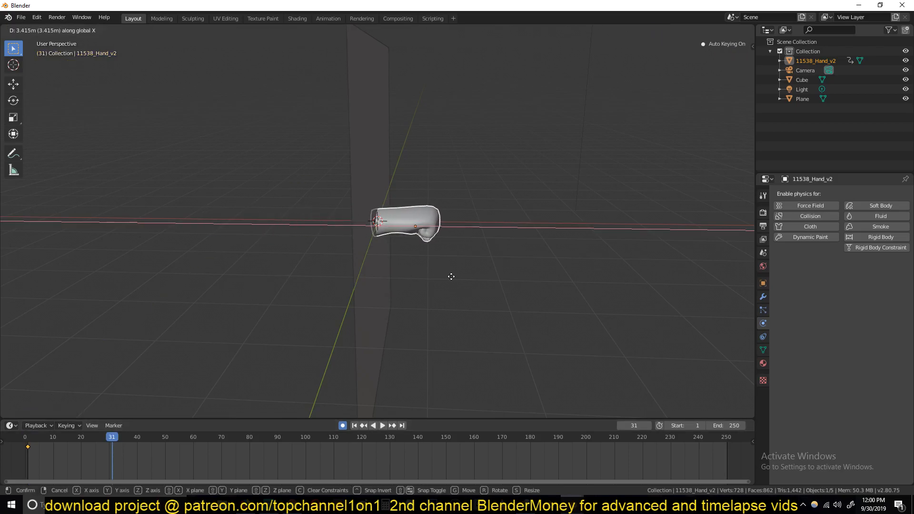
{"action": "left_click", "coordinate": [445, 278]}
Set the animation's end frame to 50 and play it from the start
{"action": "middle_click_drag", "start_coordinate": [444, 278], "coordinate": [370, 282]}
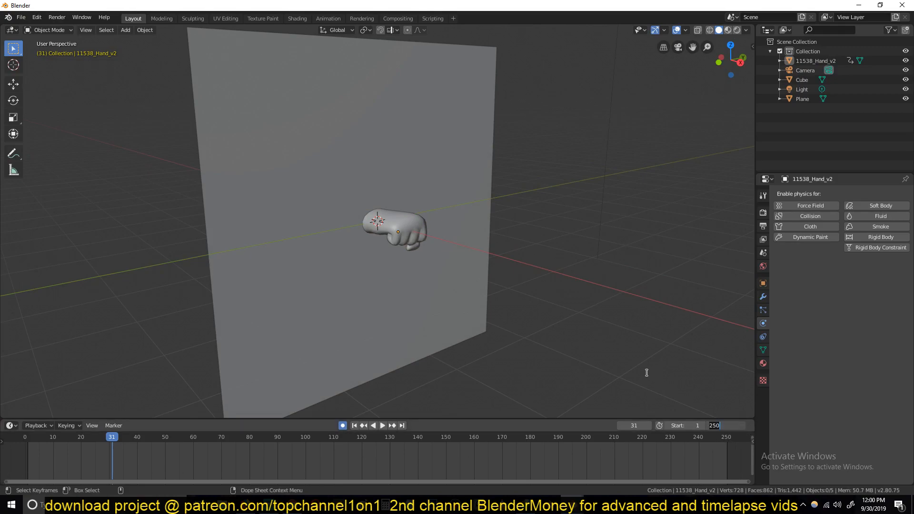
{"action": "key", "text": "Return"}
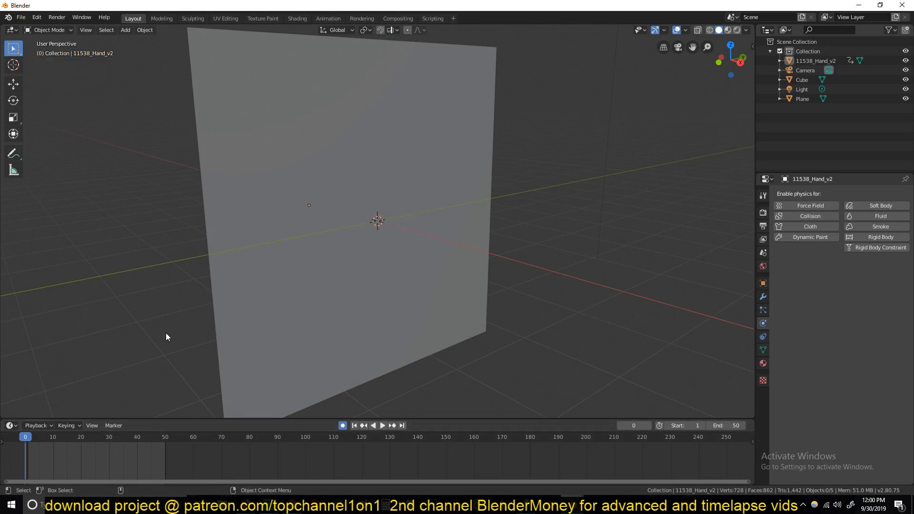
{"action": "key", "text": "shift+Left"}
{"action": "key", "text": "space"}
{"action": "middle_click_drag", "start_coordinate": [280, 281], "coordinate": [326, 262]}
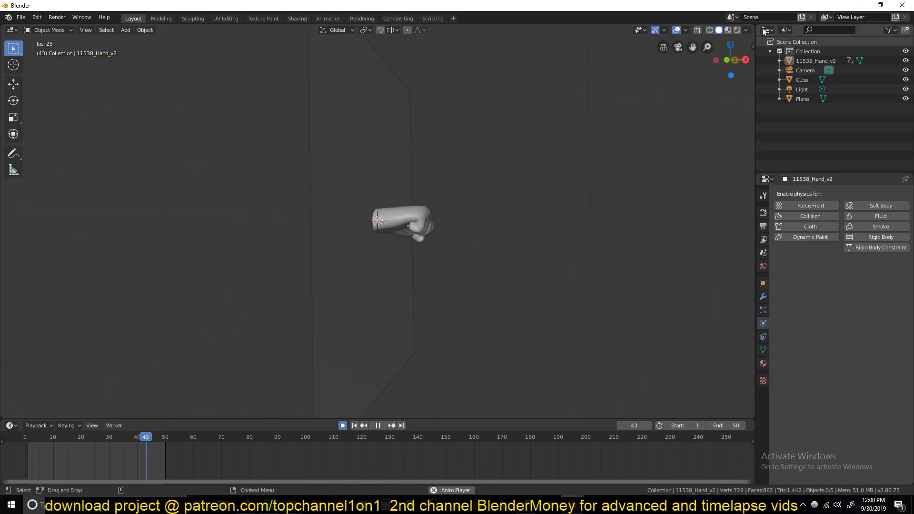
Set the viewport shading color to Random
{"action": "left_click", "coordinate": [746, 30]}
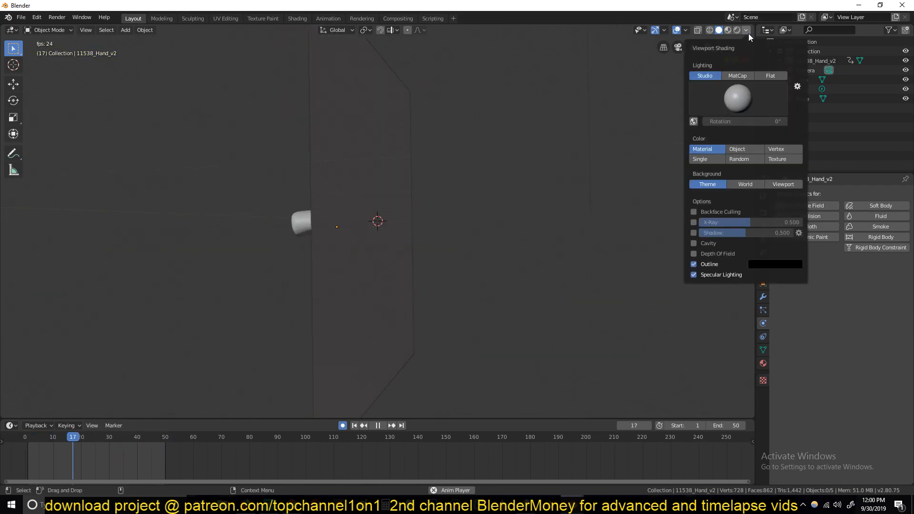
{"action": "left_click", "coordinate": [739, 159]}
{"action": "mouse_move", "coordinate": [595, 190]}
{"action": "middle_mouse_down"}
{"action": "mouse_move", "coordinate": [501, 207]}
{"action": "mouse_move", "coordinate": [439, 204]}
{"action": "mouse_move", "coordinate": [480, 180]}
{"action": "mouse_move", "coordinate": [524, 235]}
{"action": "mouse_move", "coordinate": [446, 227]}
{"action": "mouse_move", "coordinate": [513, 189]}
{"action": "mouse_move", "coordinate": [589, 175]}
{"action": "mouse_move", "coordinate": [502, 171]}
{"action": "mouse_move", "coordinate": [433, 148]}
{"action": "mouse_move", "coordinate": [520, 123]}
{"action": "mouse_move", "coordinate": [547, 172]}
{"action": "mouse_move", "coordinate": [454, 184]}
{"action": "middle_mouse_up"}
Select the wall plane, stop playback and give the plane cloth physics
{"action": "left_click", "coordinate": [410, 241]}
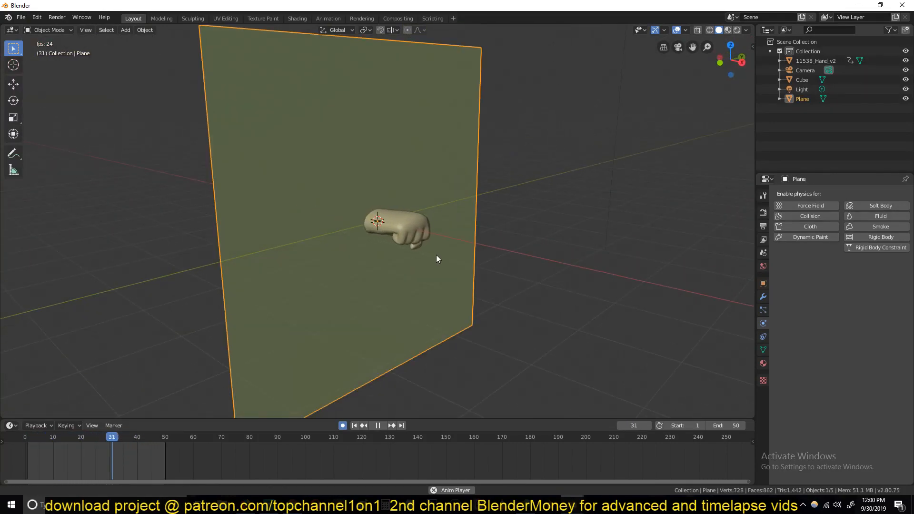
{"action": "middle_click_drag", "start_coordinate": [435, 257], "coordinate": [488, 280]}
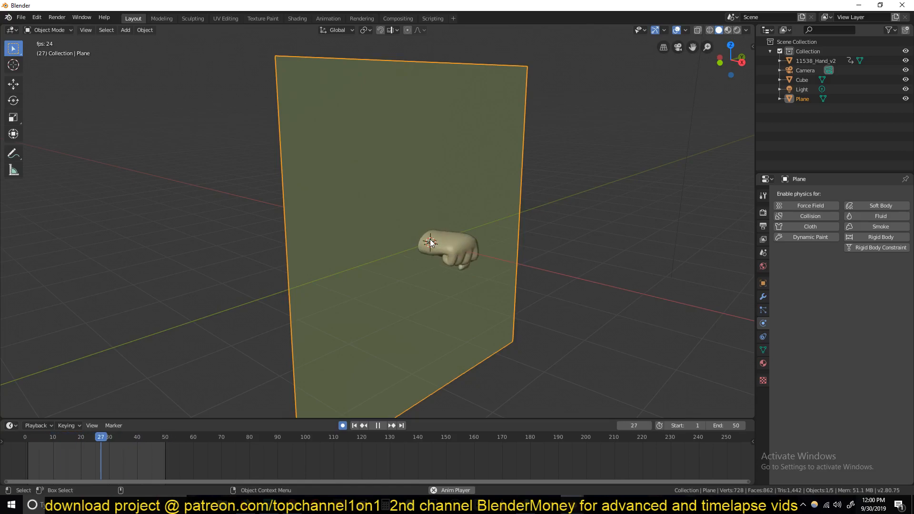
{"action": "middle_click_drag", "start_coordinate": [433, 242], "coordinate": [355, 237]}
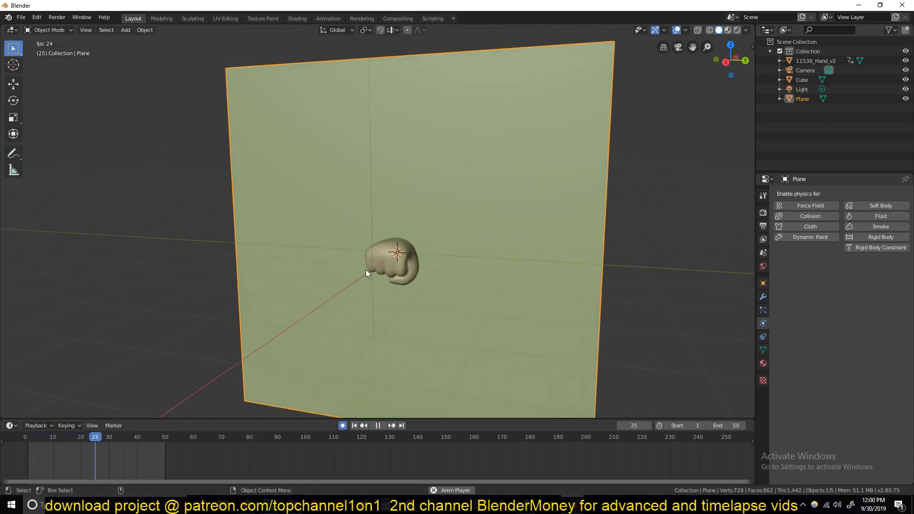
{"action": "key", "text": "Escape"}
{"action": "middle_click_drag", "start_coordinate": [477, 295], "coordinate": [416, 199]}
{"action": "key", "text": "space"}
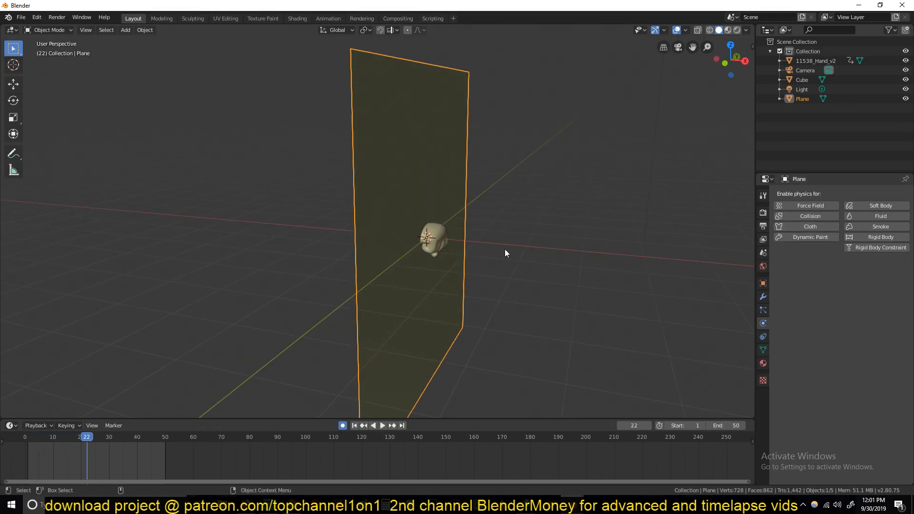
{"action": "left_click", "coordinate": [816, 227]}
Play the plane's cloth simulation from the start a few times to check how it behaves
{"action": "middle_click_drag", "start_coordinate": [533, 226], "coordinate": [498, 214]}
{"action": "left_click", "coordinate": [5, 461]}
{"action": "key", "text": "space"}
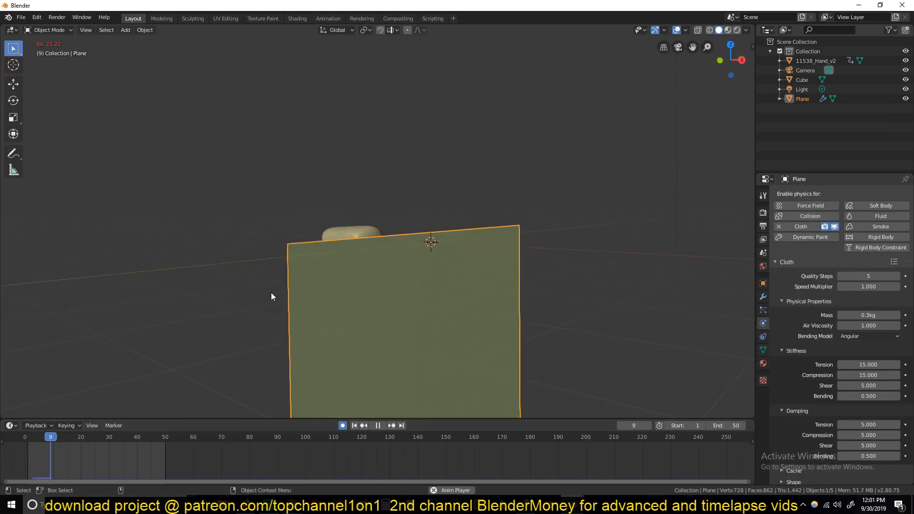
{"action": "key", "text": "Escape"}
{"action": "key", "text": "space"}
{"action": "key", "text": "Escape"}
{"action": "key", "text": "space"}
{"action": "key", "text": "Escape"}
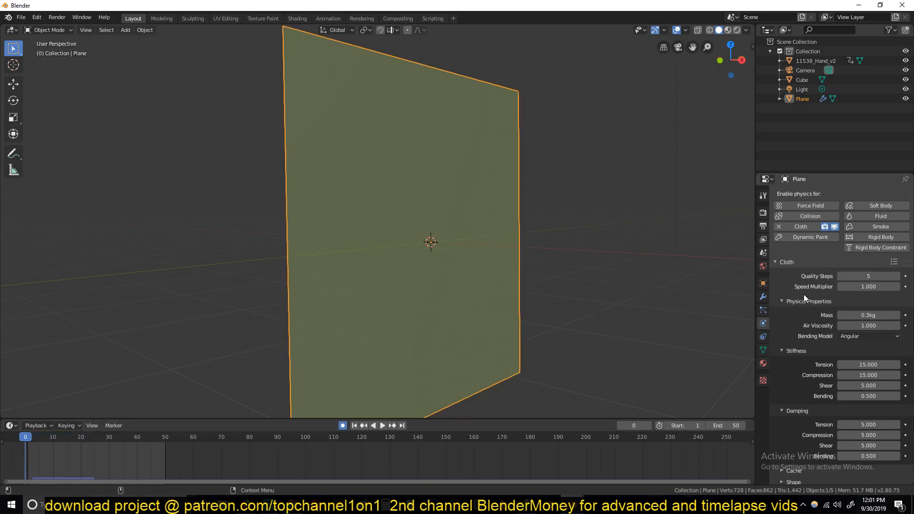
Remove gravity's influence on the plane in its cloth Field Weights settings
{"action": "left_click", "coordinate": [799, 264]}
{"action": "left_click", "coordinate": [791, 263]}
{"action": "scroll", "coordinate": [793, 408], "scroll_direction": "down", "scroll_amount": 2}
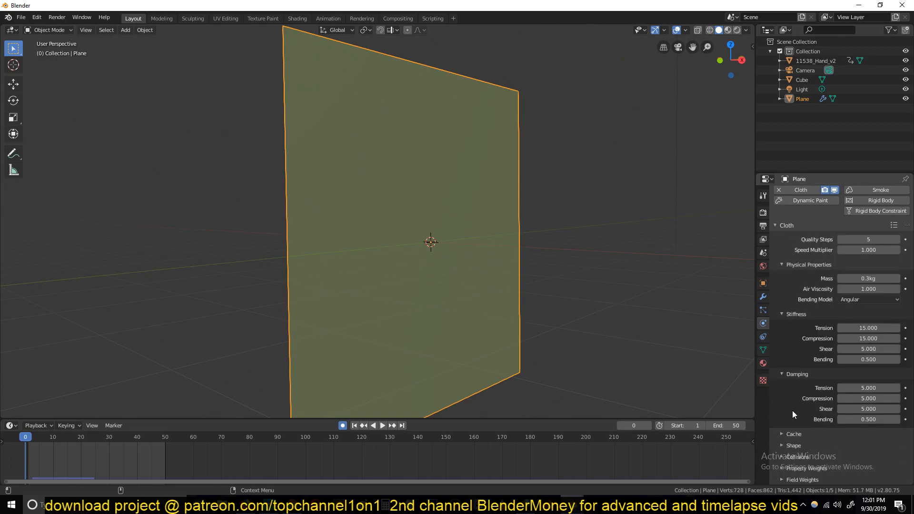
{"action": "scroll", "coordinate": [790, 387], "scroll_direction": "down", "scroll_amount": 8}
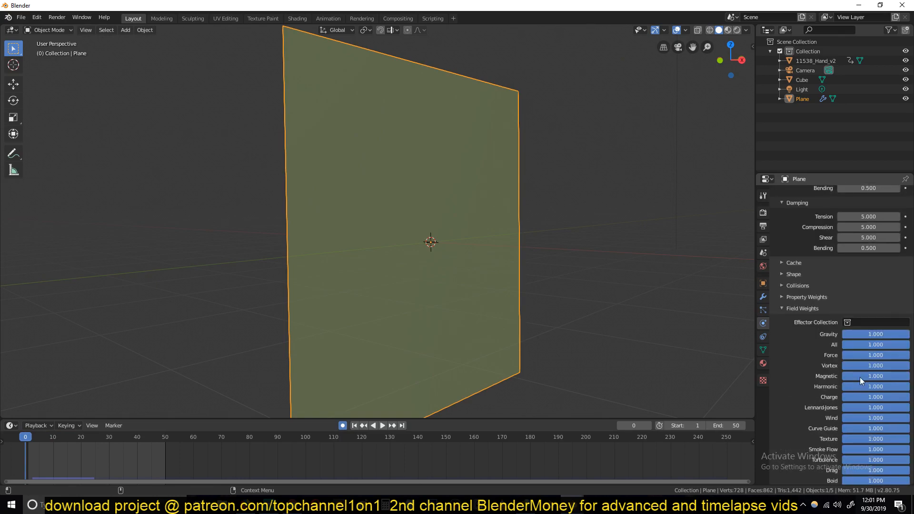
{"action": "key", "text": "Return"}
{"action": "scroll", "coordinate": [807, 304], "scroll_direction": "up", "scroll_amount": 10}
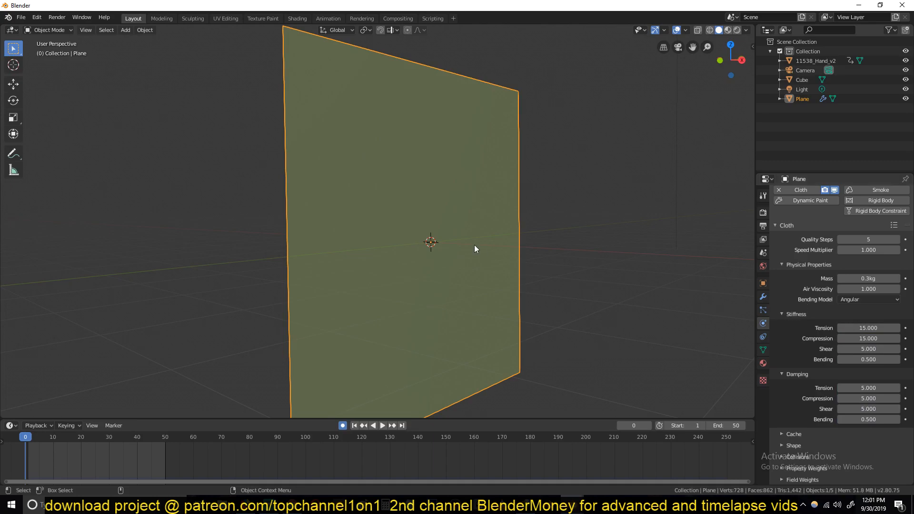
Play the animation and view the wall plane from its side to check how the hand passes through it
{"action": "key", "text": "space"}
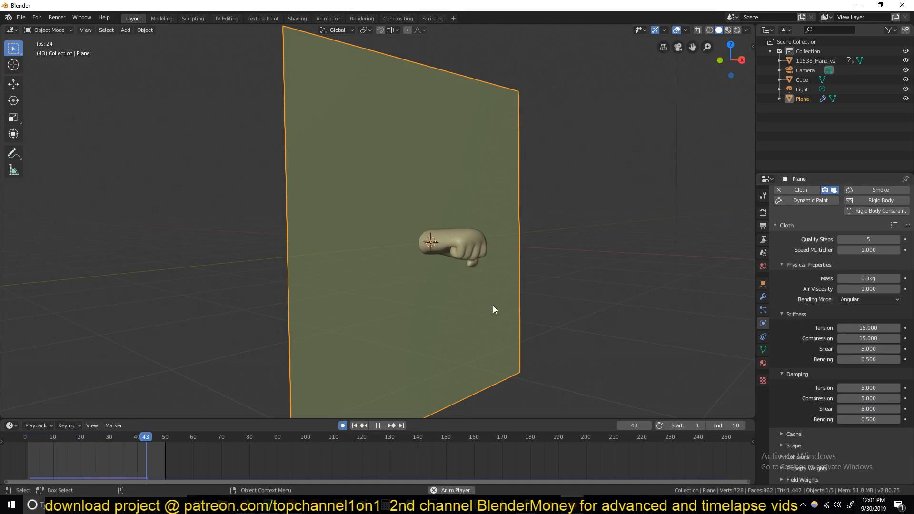
{"action": "key", "text": "Escape"}
{"action": "scroll", "coordinate": [469, 291], "scroll_direction": "down", "scroll_amount": 5}
{"action": "middle_click_drag", "start_coordinate": [469, 291], "coordinate": [370, 241]}
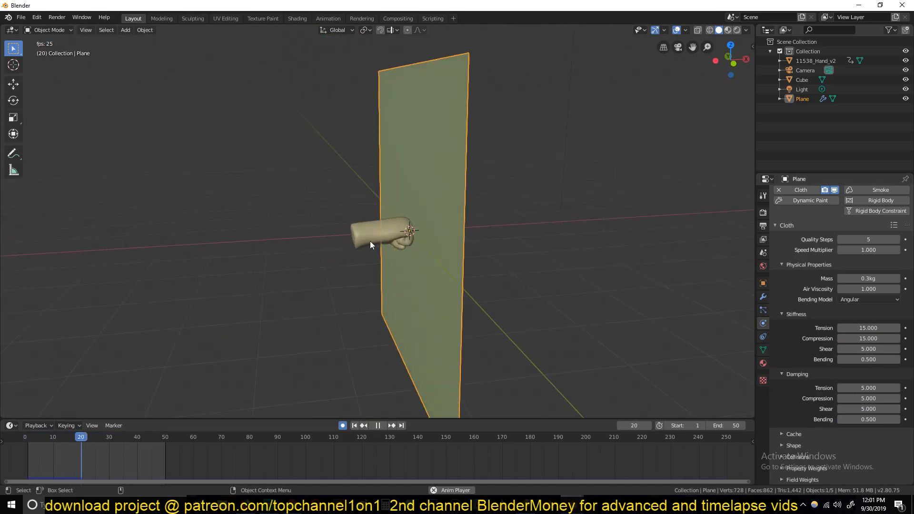
Give the hand object collision physics and play the animation from the start to test it against the wall
{"action": "left_click", "coordinate": [290, 233]}
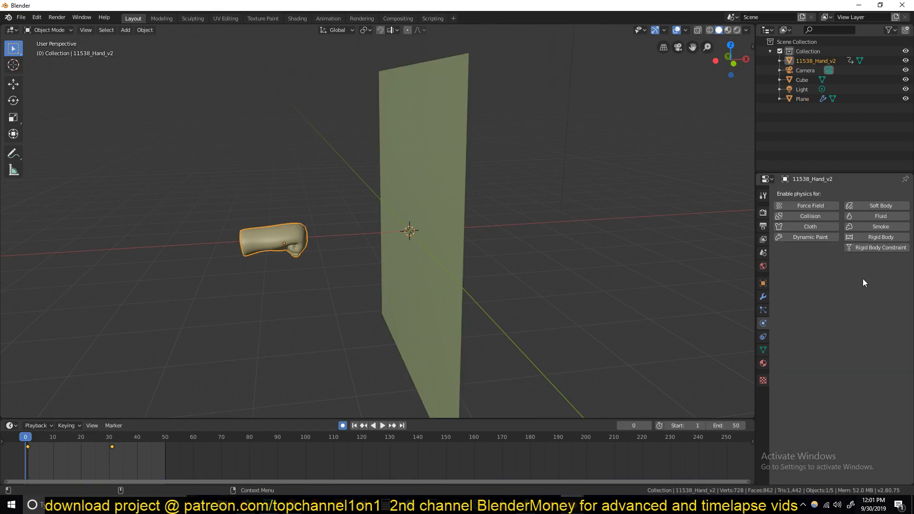
{"action": "left_click", "coordinate": [819, 217]}
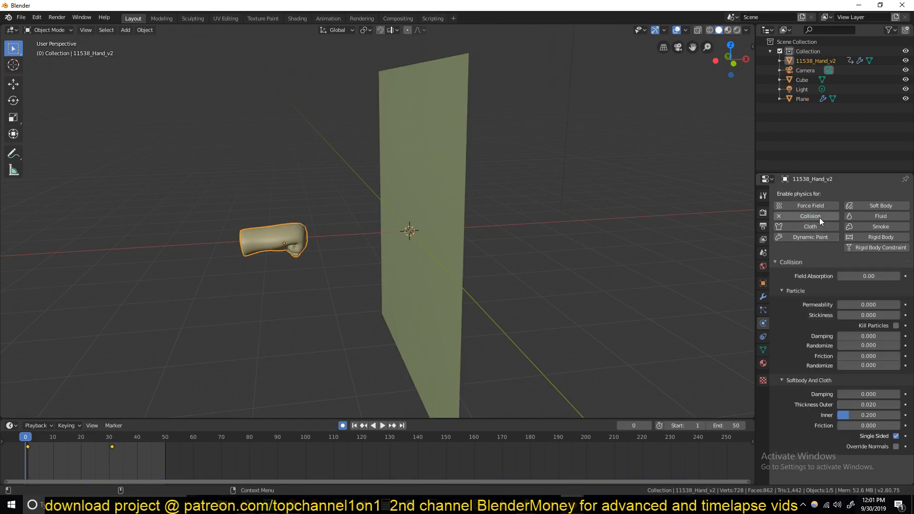
{"action": "middle_click_drag", "start_coordinate": [452, 244], "coordinate": [423, 248]}
{"action": "key", "text": "space"}
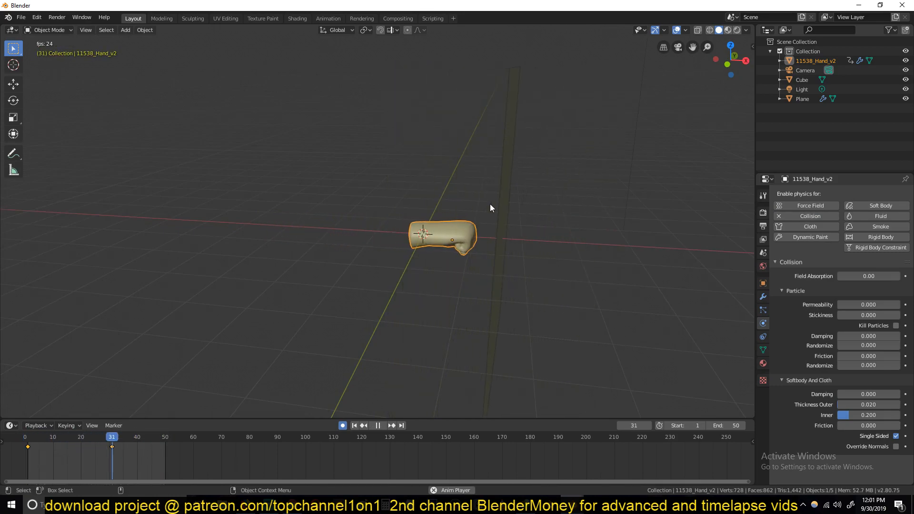
{"action": "key", "text": "Escape"}
{"action": "key", "text": "space"}
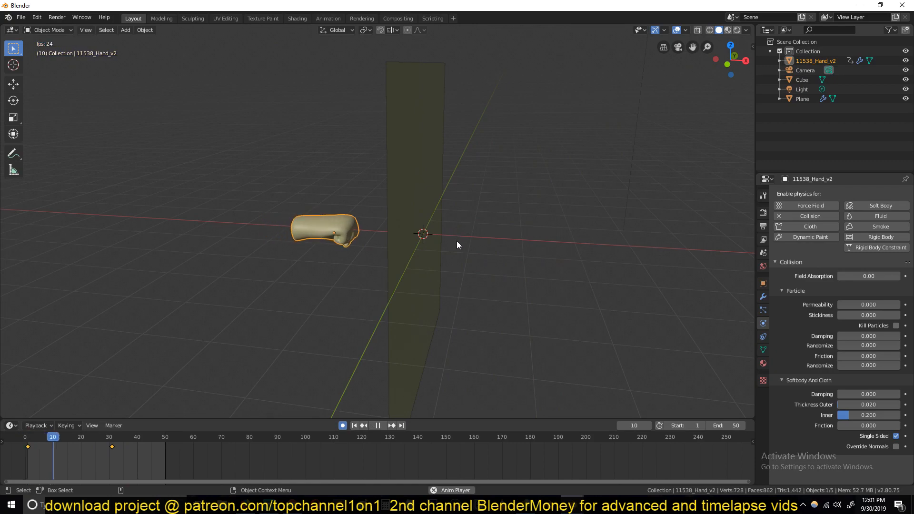
{"action": "key", "text": "Escape"}
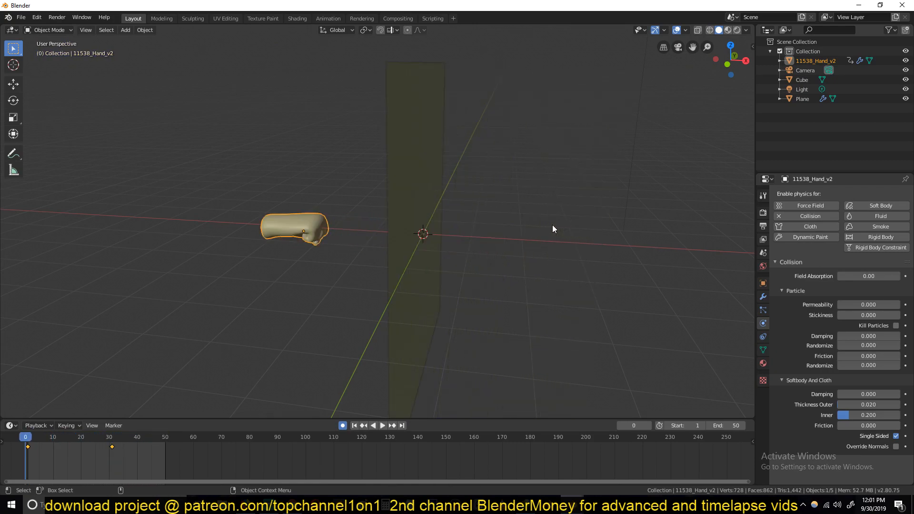
Subdivide the wall plane's mesh five times and play the animation to test the cloth deformation
{"action": "middle_click_drag", "start_coordinate": [552, 225], "coordinate": [421, 221]}
{"action": "left_click", "coordinate": [421, 221]}
{"action": "key", "text": "Tab"}
{"action": "middle_click_drag", "start_coordinate": [259, 117], "coordinate": [388, 104]}
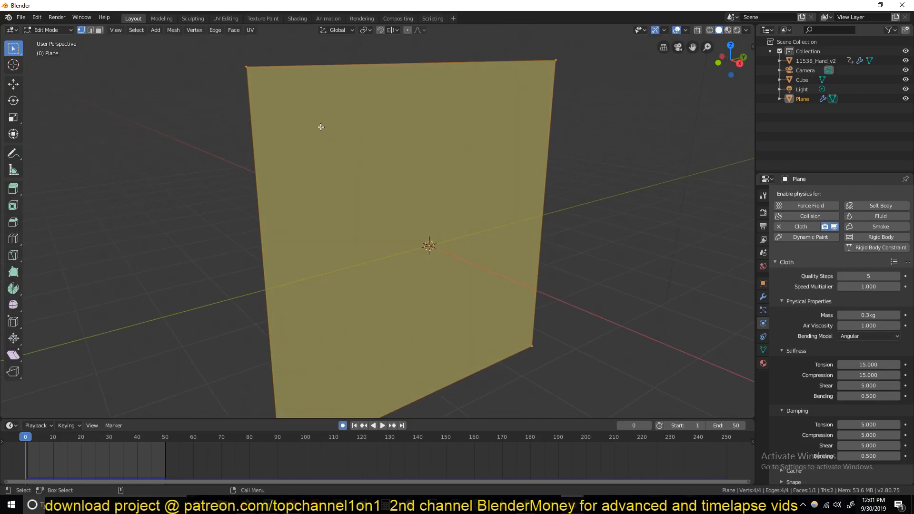
{"action": "key", "text": "Tab"}
{"action": "middle_click_drag", "start_coordinate": [341, 248], "coordinate": [378, 215]}
{"action": "key", "text": "Tab"}
{"action": "right_click", "coordinate": [412, 62]}
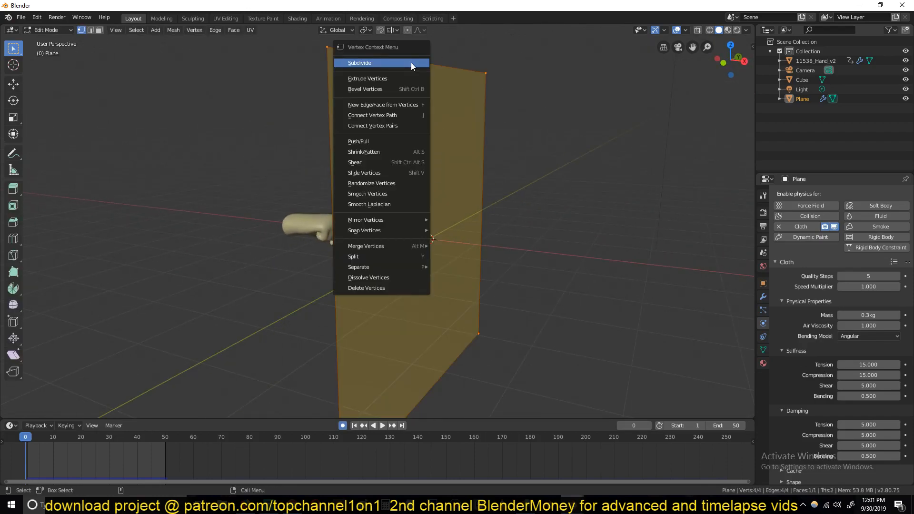
{"action": "left_click", "coordinate": [411, 63]}
{"action": "right_click", "coordinate": [412, 63]}
{"action": "left_click", "coordinate": [412, 62]}
{"action": "right_click", "coordinate": [412, 62]}
{"action": "left_click", "coordinate": [412, 62]}
{"action": "right_click", "coordinate": [412, 62]}
{"action": "left_click", "coordinate": [411, 62]}
{"action": "right_click", "coordinate": [412, 62]}
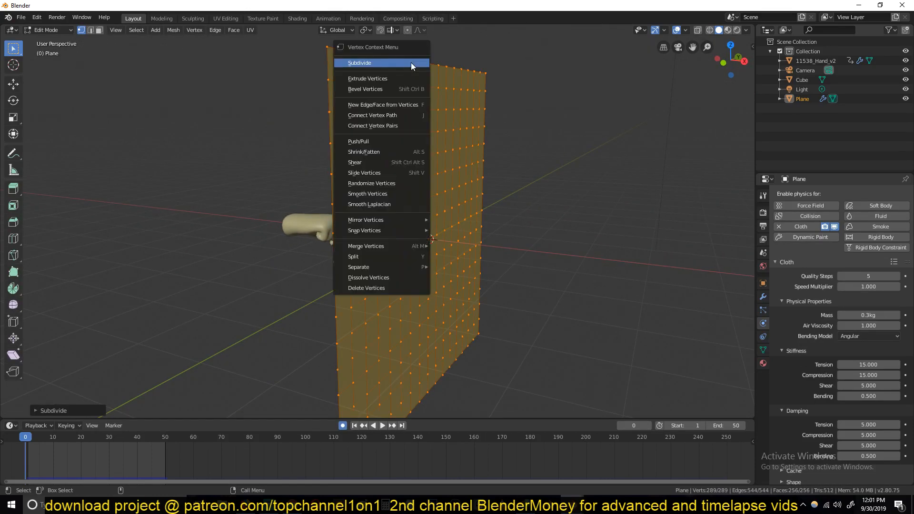
{"action": "left_click", "coordinate": [412, 63]}
{"action": "key", "text": "Tab"}
{"action": "key", "text": "space"}
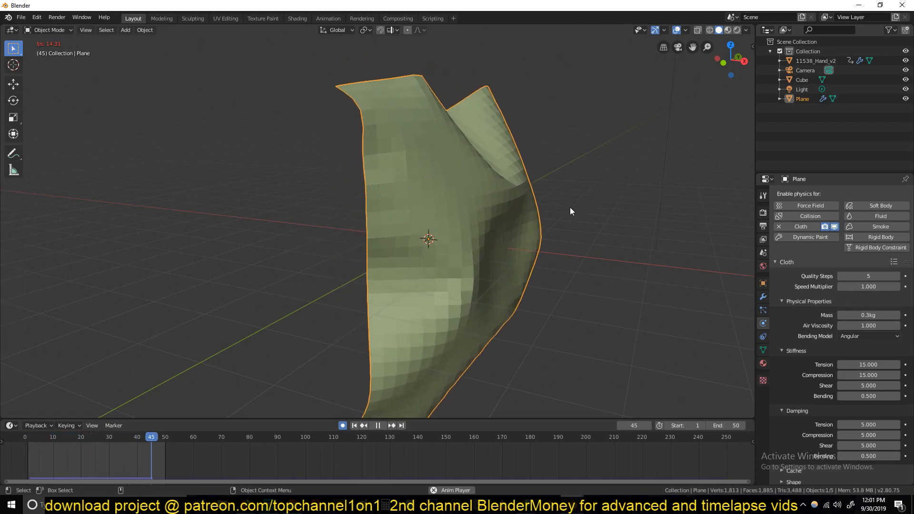
{"action": "key", "text": "Escape"}
Apply Shade Smooth to the subdivided wall plane
{"action": "right_click", "coordinate": [434, 196]}
{"action": "left_click", "coordinate": [433, 194]}
{"action": "right_click", "coordinate": [436, 170]}
{"action": "left_click", "coordinate": [435, 170]}
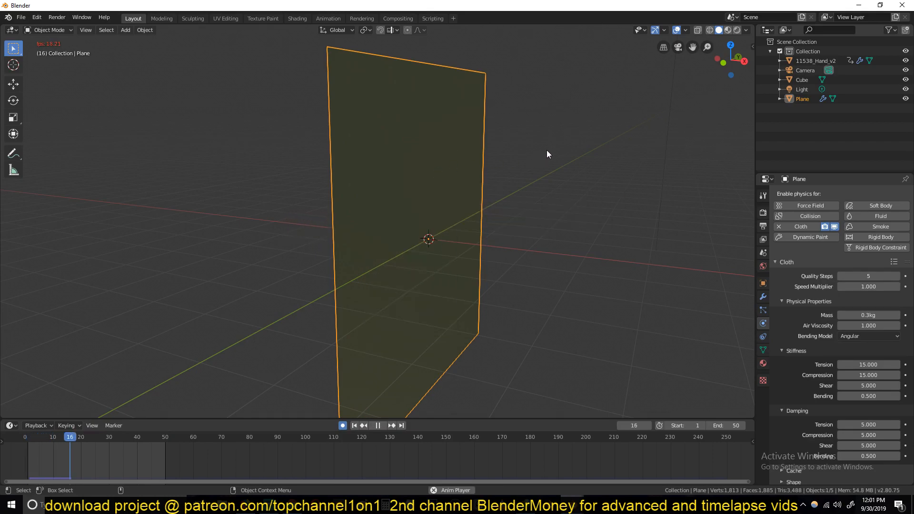
Play the smoothed cloth simulation several times from different angles to examine how the fist hits the wall
{"action": "key", "text": "Escape"}
{"action": "middle_click_drag", "start_coordinate": [502, 165], "coordinate": [447, 176]}
{"action": "key", "text": "space"}
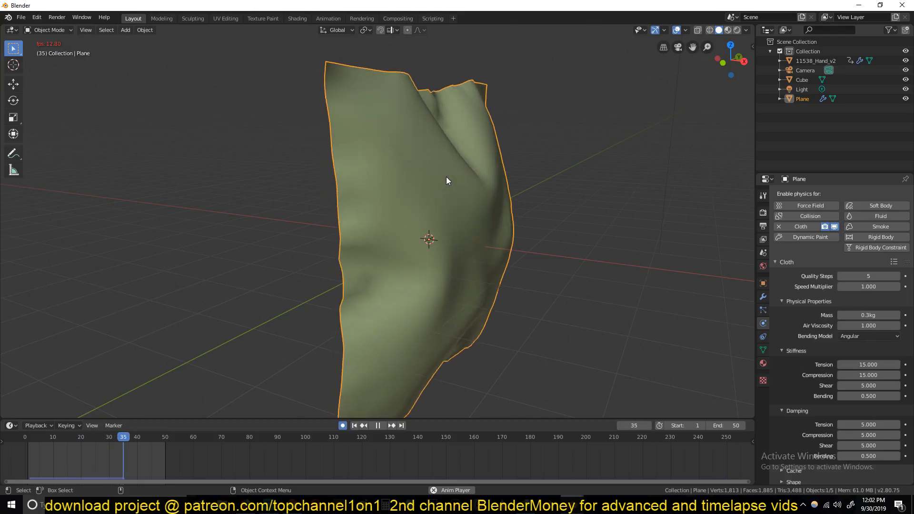
{"action": "key", "text": "Escape"}
{"action": "middle_click_drag", "start_coordinate": [389, 136], "coordinate": [400, 149]}
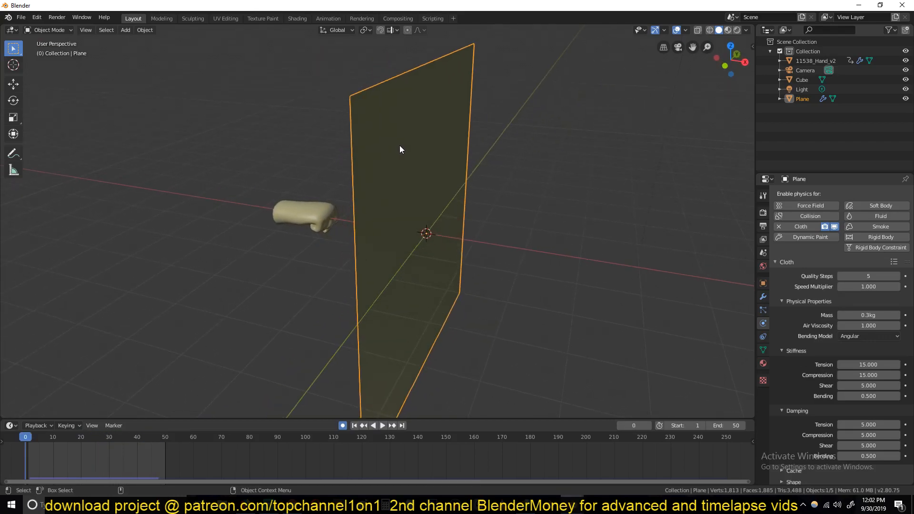
{"action": "key", "text": "space"}
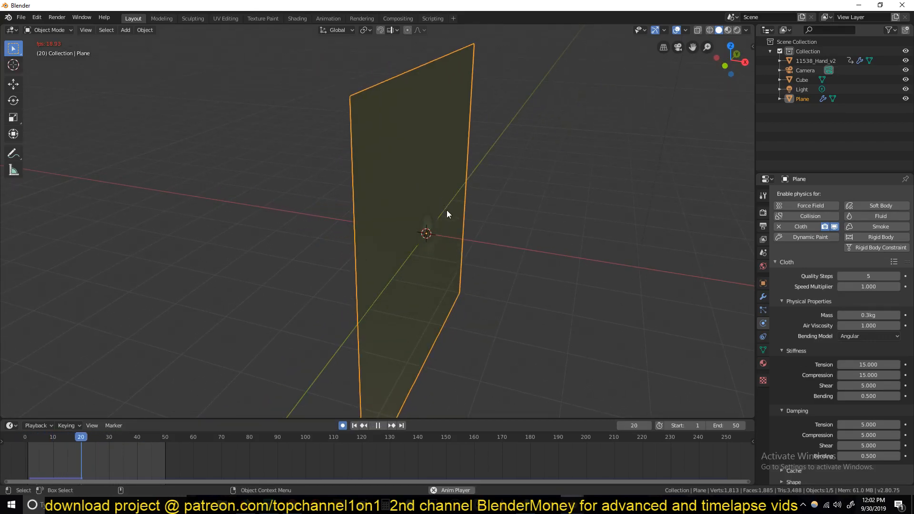
{"action": "key", "text": "Escape"}
{"action": "middle_click_drag", "start_coordinate": [431, 226], "coordinate": [364, 243]}
{"action": "middle_click_drag", "start_coordinate": [553, 330], "coordinate": [512, 312]}
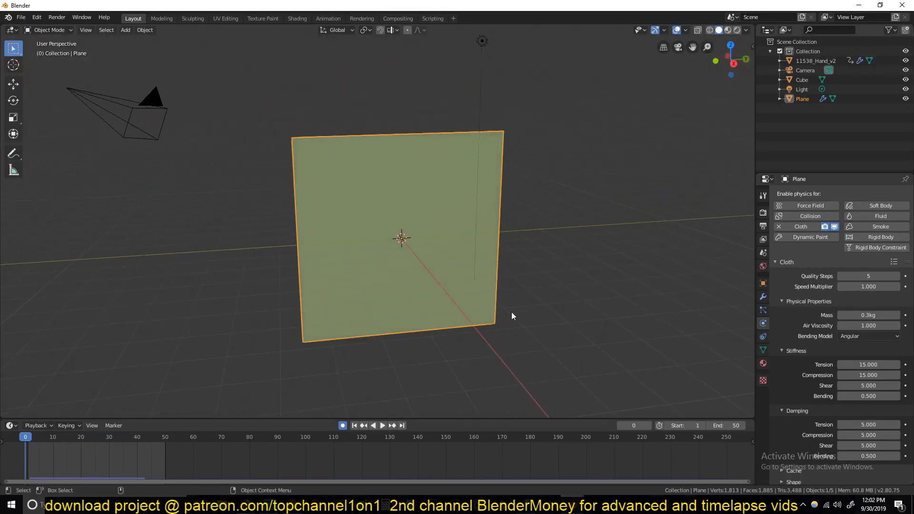
Scale the wall plane down to about a third of its size around the hand, using the right view in wireframe
{"action": "key", "text": "KP_3"}
{"action": "key", "text": "z"}
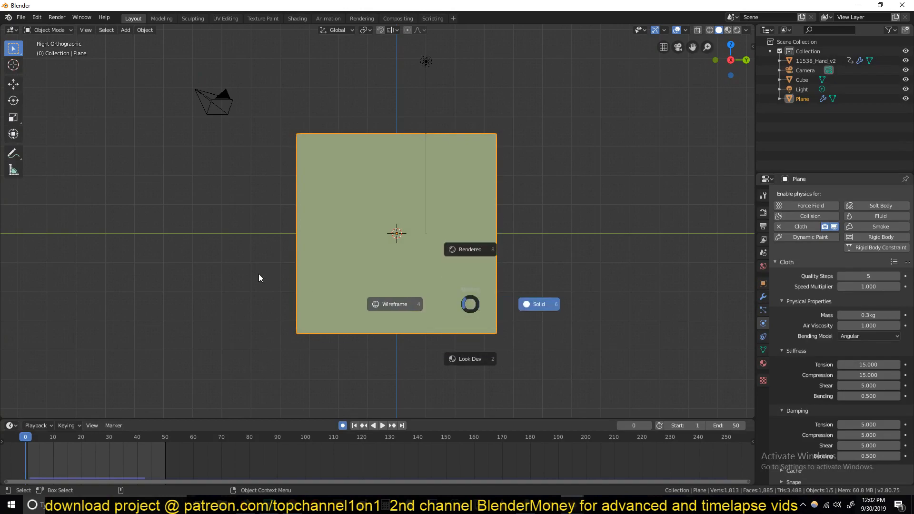
{"action": "left_click", "coordinate": [265, 275]}
{"action": "scroll", "coordinate": [513, 267], "scroll_direction": "up", "scroll_amount": 2}
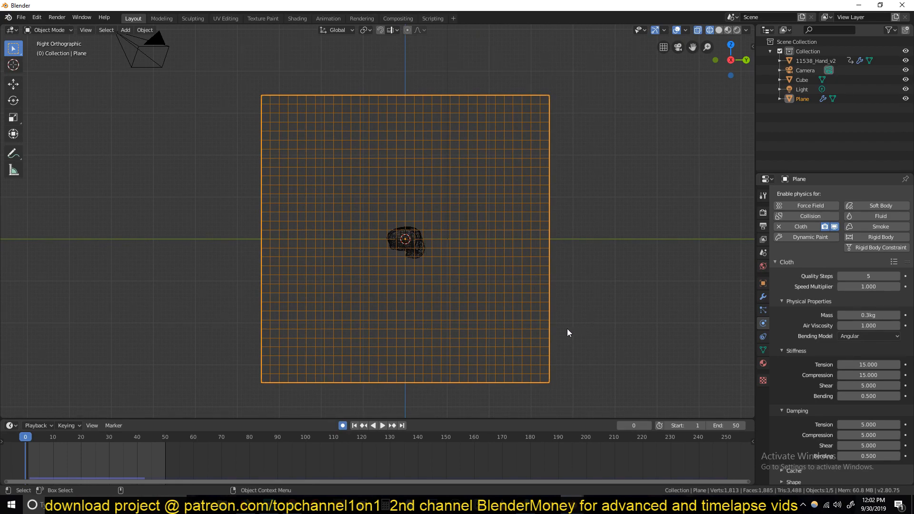
{"action": "scroll", "coordinate": [493, 315], "scroll_direction": "down", "scroll_amount": 2}
{"action": "scroll", "coordinate": [524, 323], "scroll_direction": "up", "scroll_amount": 4}
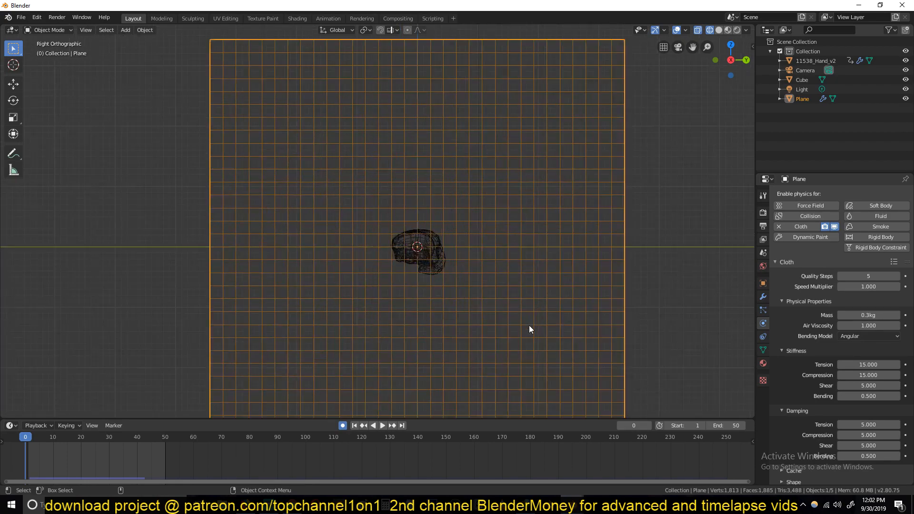
{"action": "scroll", "coordinate": [538, 330], "scroll_direction": "down", "scroll_amount": 2}
{"action": "key", "text": "s"}
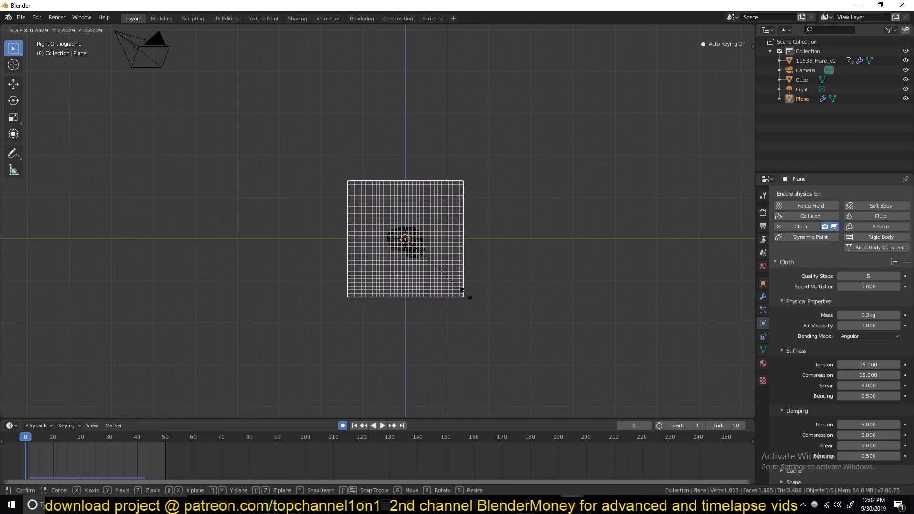
{"action": "left_click", "coordinate": [452, 284]}
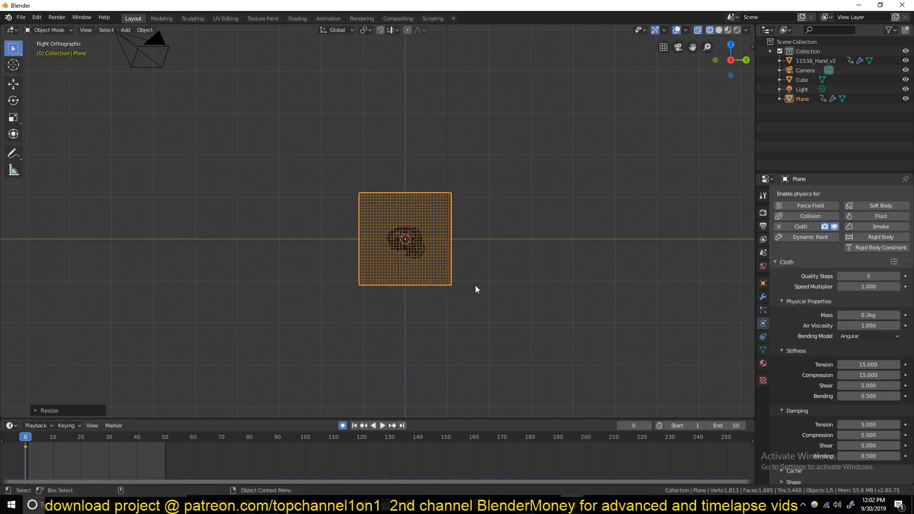
Delete the plane's keyframe at frame 0 and return the viewport to solid shading
{"action": "key", "text": "x"}
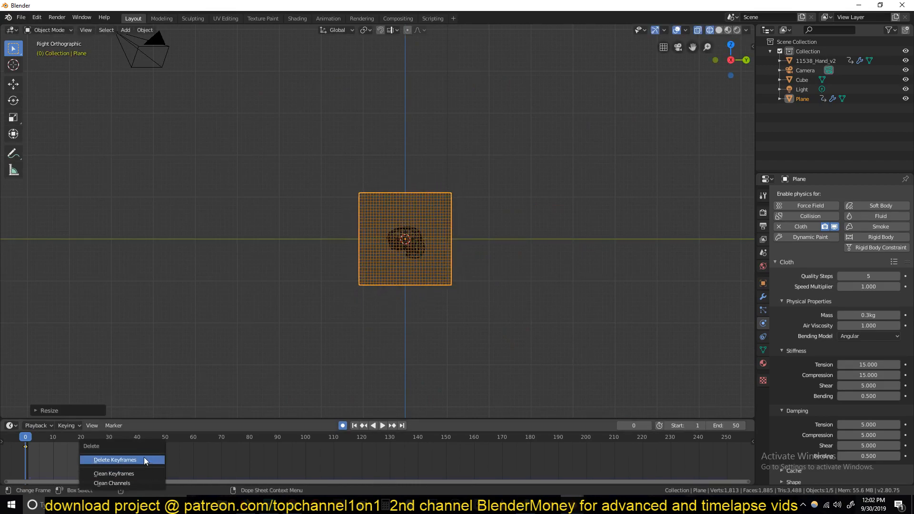
{"action": "left_click", "coordinate": [144, 460]}
{"action": "middle_click_drag", "start_coordinate": [427, 281], "coordinate": [441, 282]}
{"action": "key", "text": "z"}
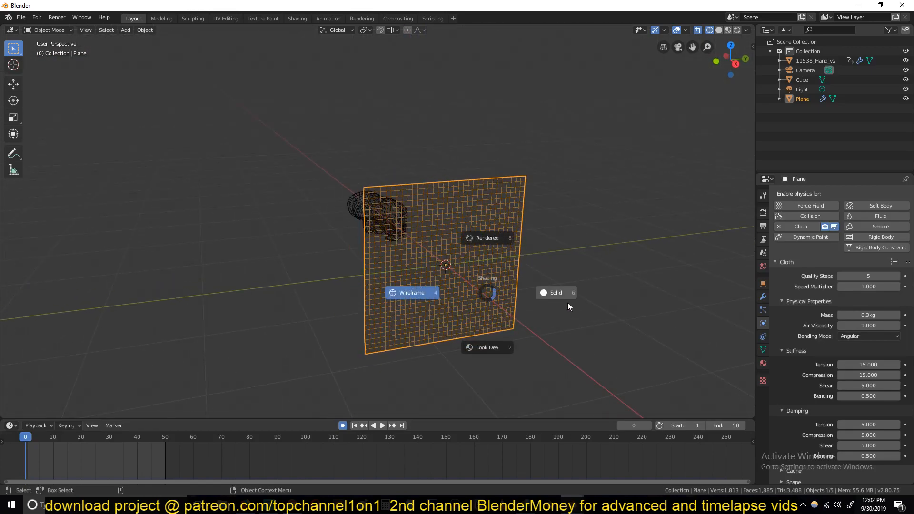
{"action": "left_click", "coordinate": [602, 299]}
Play the animation with the smaller plane, pausing around the impact, and return the timeline to frame 2
{"action": "key", "text": "space"}
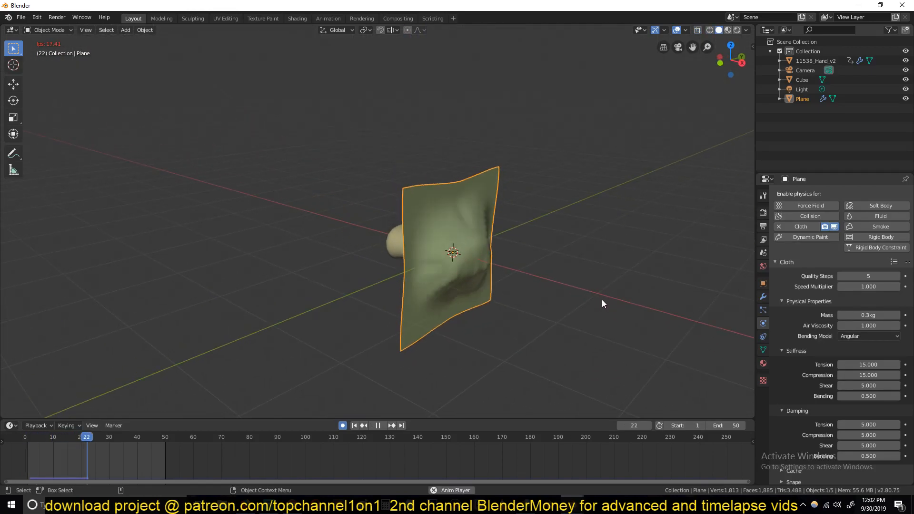
{"action": "key", "text": "Escape"}
{"action": "key", "text": "space"}
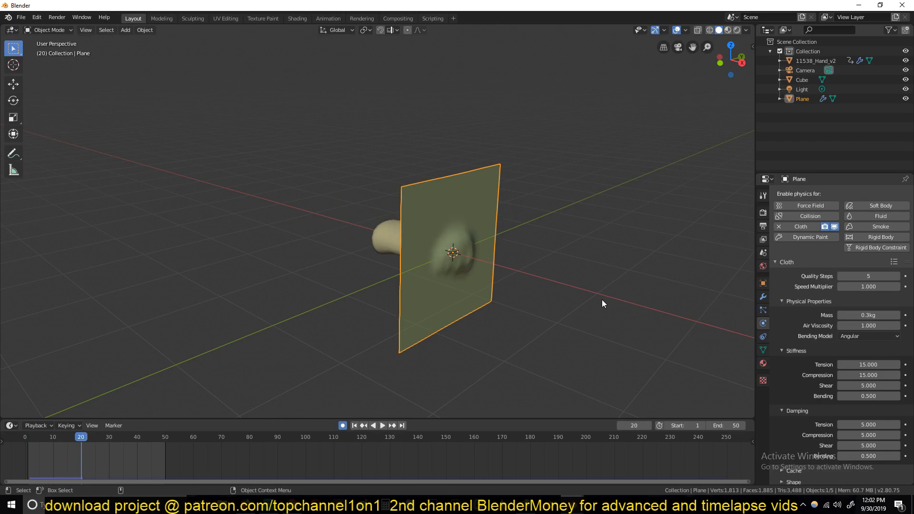
{"action": "key", "text": "space"}
{"action": "middle_click_drag", "start_coordinate": [602, 299], "coordinate": [472, 262]}
{"action": "left_click_drag", "start_coordinate": [84, 452], "coordinate": [30, 458]}
{"action": "middle_click_drag", "start_coordinate": [328, 285], "coordinate": [316, 291]}
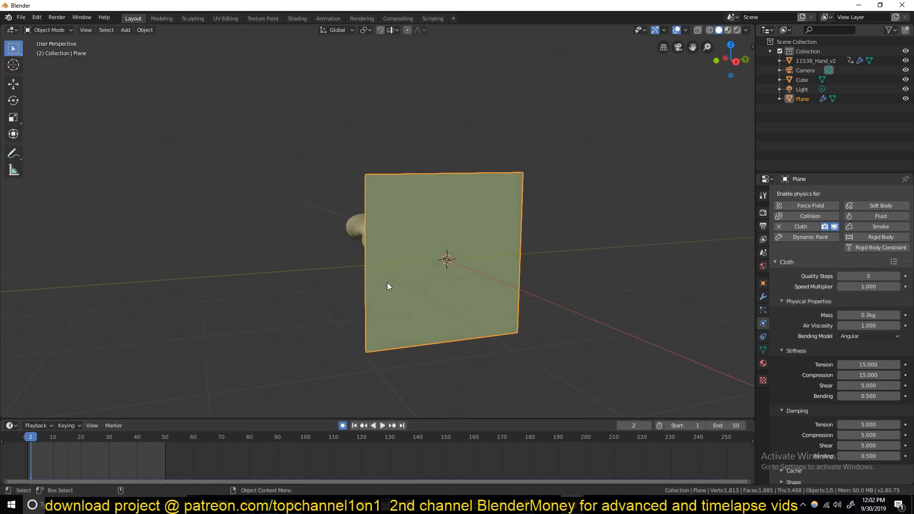
Play and scrub the animation up to frame 32 to examine the fist breaking through the cloth, ending at frame 6
{"action": "key", "text": "space"}
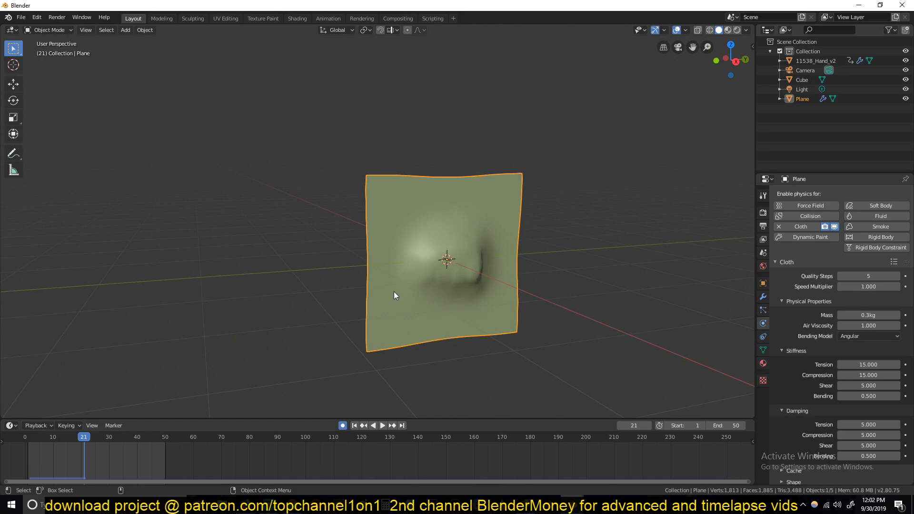
{"action": "middle_click_drag", "start_coordinate": [394, 292], "coordinate": [368, 316]}
{"action": "mouse_move", "coordinate": [84, 462]}
{"action": "left_mouse_down"}
{"action": "mouse_move", "coordinate": [67, 461]}
{"action": "mouse_move", "coordinate": [81, 460]}
{"action": "left_mouse_up"}
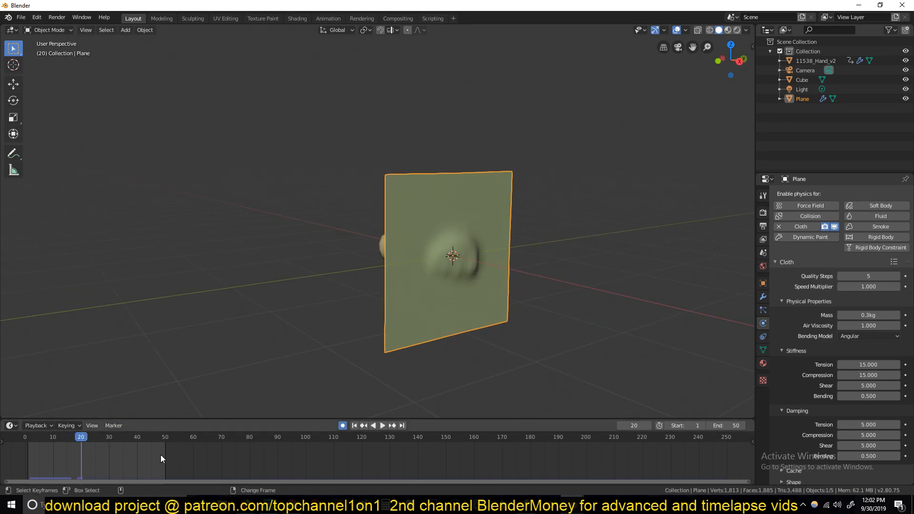
{"action": "left_click_drag", "start_coordinate": [92, 451], "coordinate": [114, 455]}
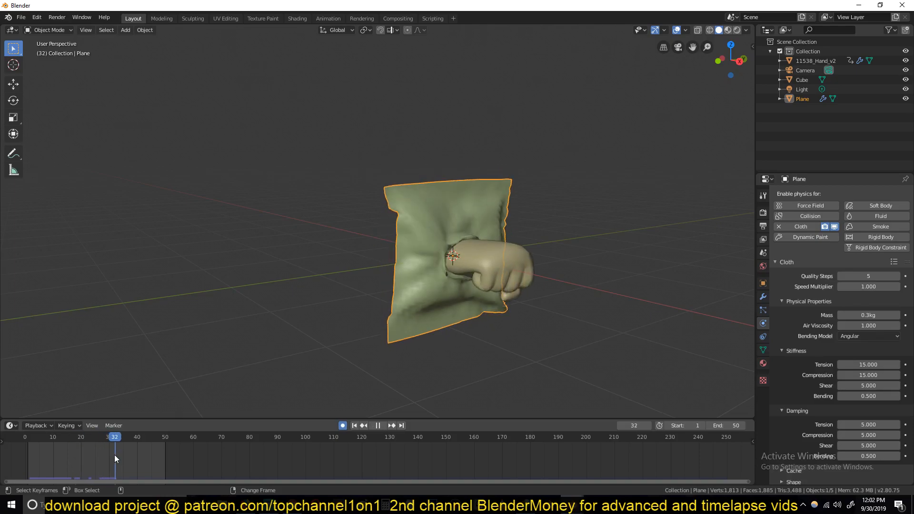
{"action": "left_click", "coordinate": [30, 475]}
{"action": "key", "text": "space"}
{"action": "key", "text": "space"}
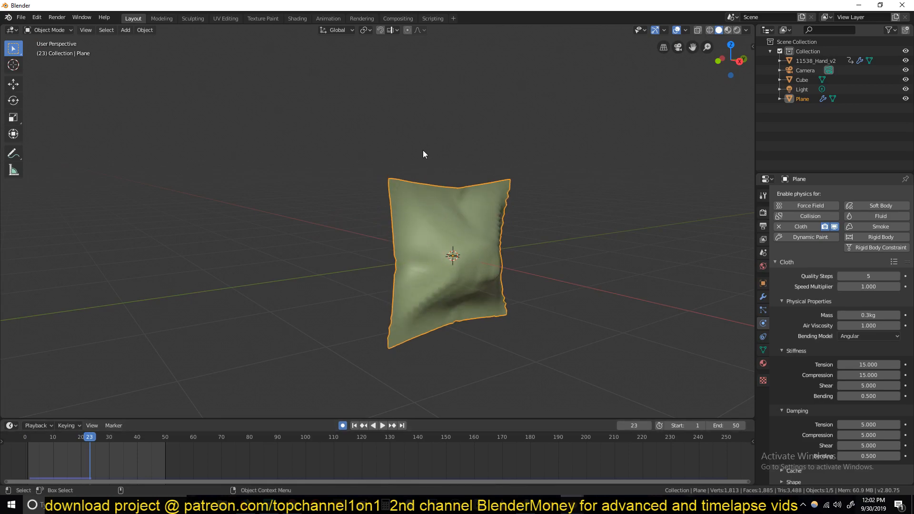
{"action": "left_click", "coordinate": [74, 456]}
{"action": "key", "text": "space"}
{"action": "key", "text": "space"}
{"action": "right_click_drag", "start_coordinate": [85, 460], "coordinate": [42, 455]}
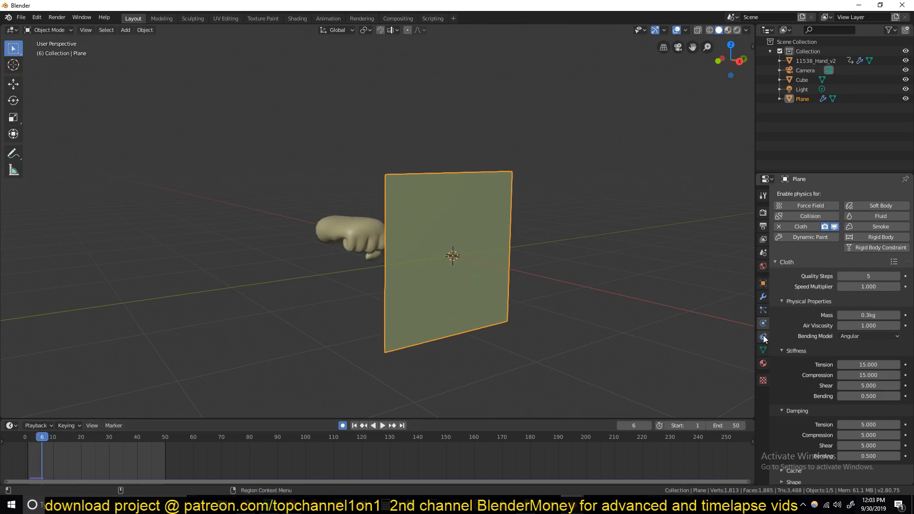
Add a vertex group to the wall plane and assign all of its vertices at weight 1.000
{"action": "left_click", "coordinate": [763, 351]}
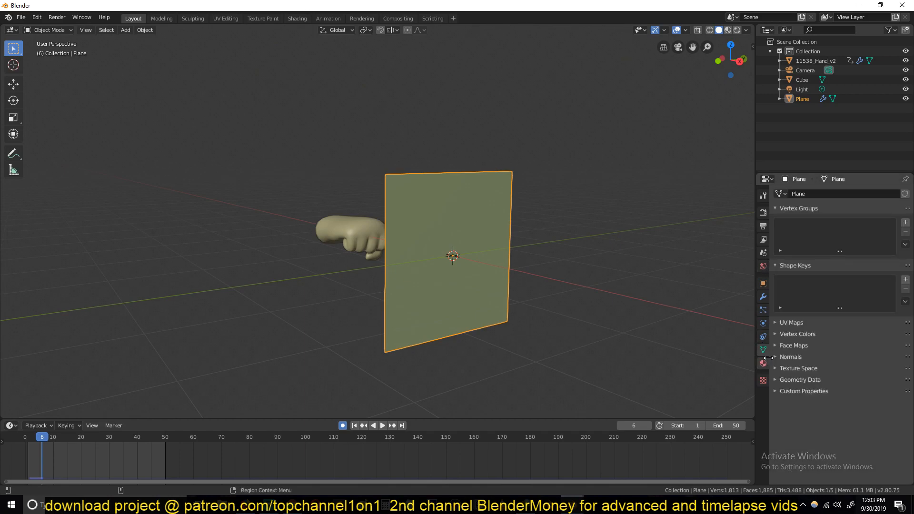
{"action": "left_click", "coordinate": [905, 222]}
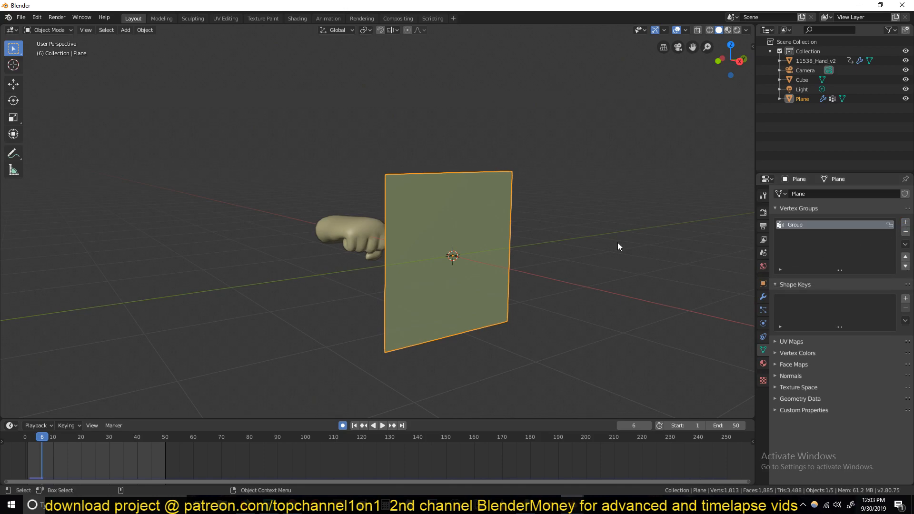
{"action": "key", "text": "Tab"}
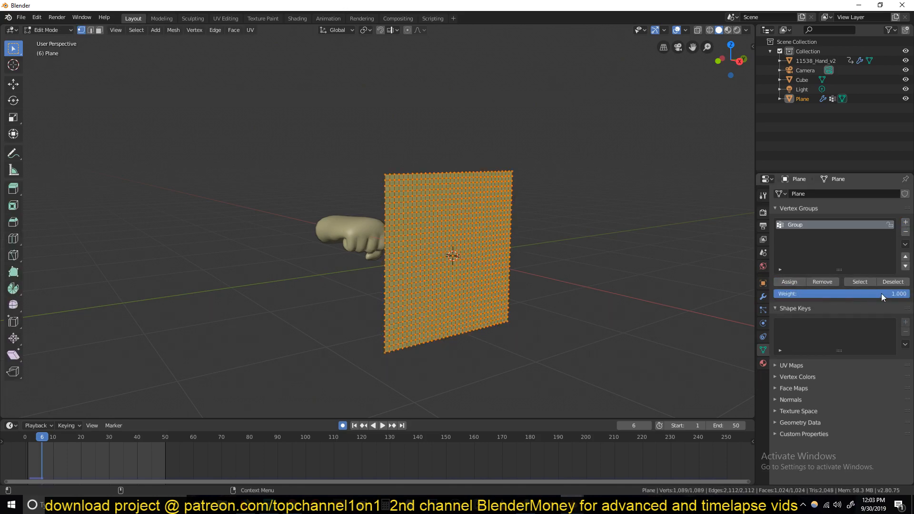
{"action": "key", "text": "Tab"}
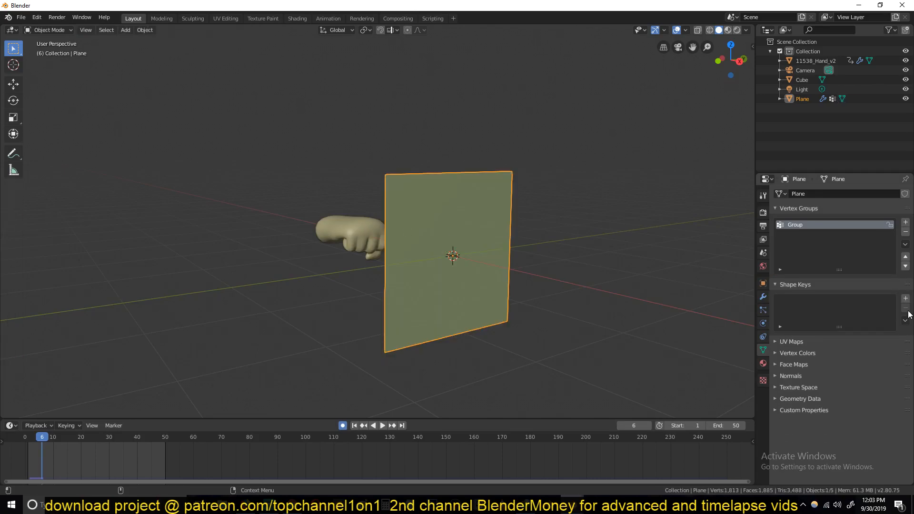
Switch the plane to Weight Paint mode and bring its vertex group settings back up
{"action": "left_click", "coordinate": [52, 34]}
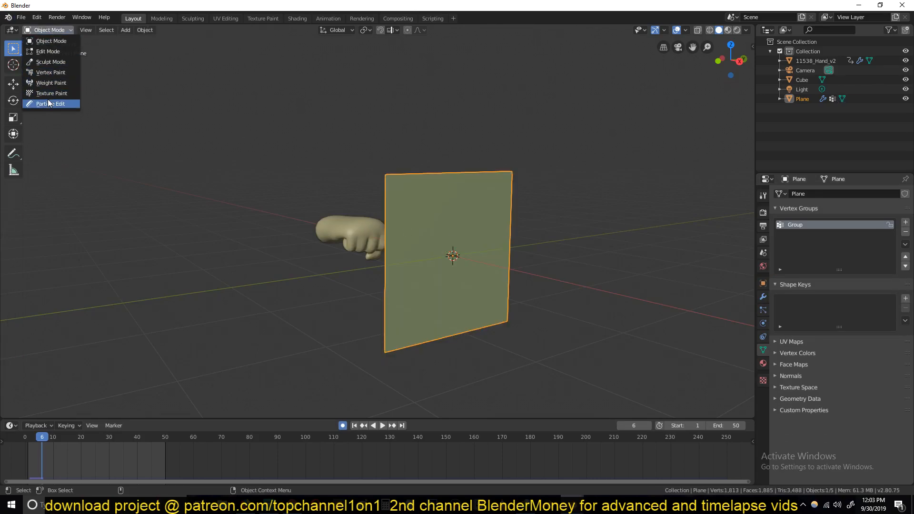
{"action": "left_click", "coordinate": [56, 88]}
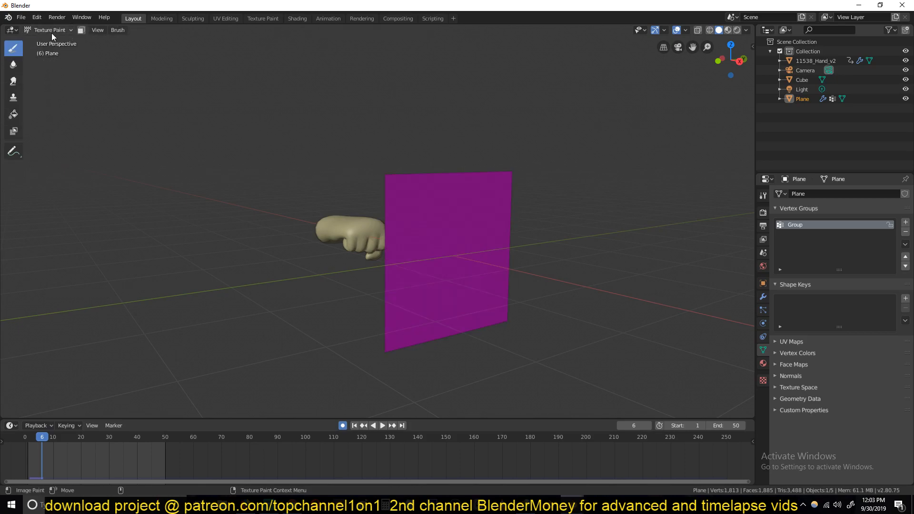
{"action": "left_click", "coordinate": [51, 34]}
{"action": "left_click", "coordinate": [52, 82]}
{"action": "mouse_move", "coordinate": [273, 175]}
{"action": "middle_mouse_down"}
{"action": "mouse_move", "coordinate": [267, 193]}
{"action": "mouse_move", "coordinate": [349, 236]}
{"action": "mouse_move", "coordinate": [747, 313]}
{"action": "middle_mouse_up"}
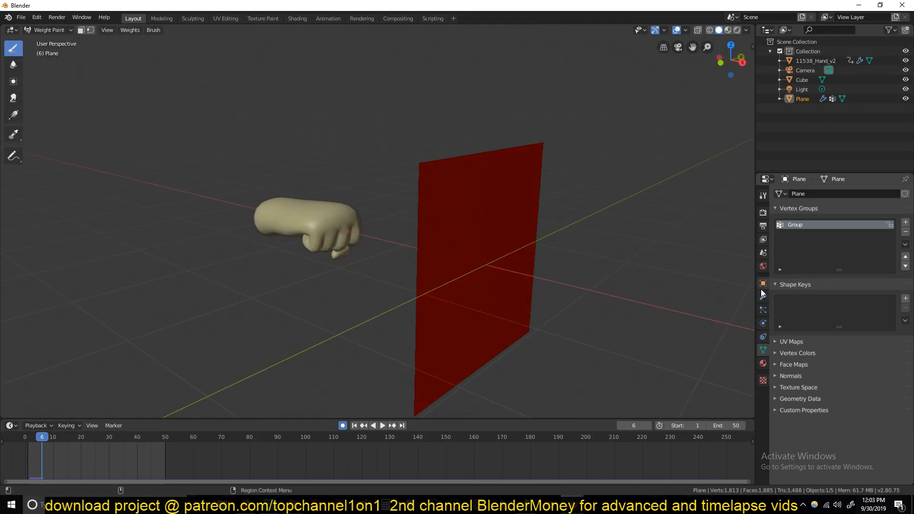
{"action": "left_click", "coordinate": [764, 296]}
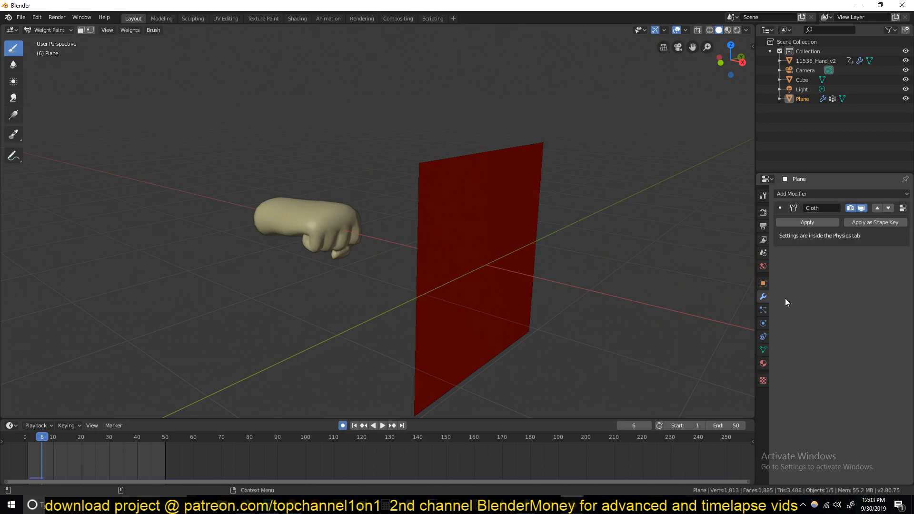
{"action": "left_click", "coordinate": [763, 351]}
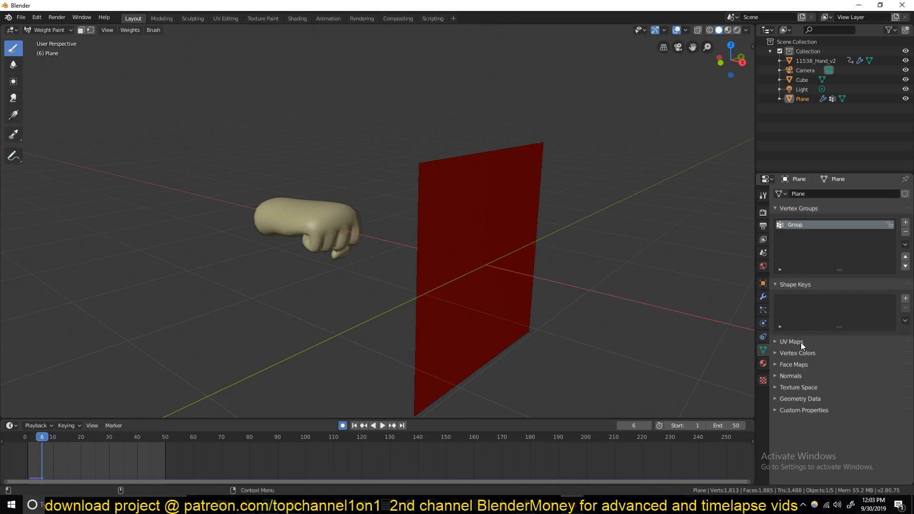
Play the animation in Weight Paint mode to examine how the unpinned cloth reacts to the fist, ending at frame 6
{"action": "key", "text": "Tab"}
{"action": "key", "text": "Tab"}
{"action": "key", "text": "space"}
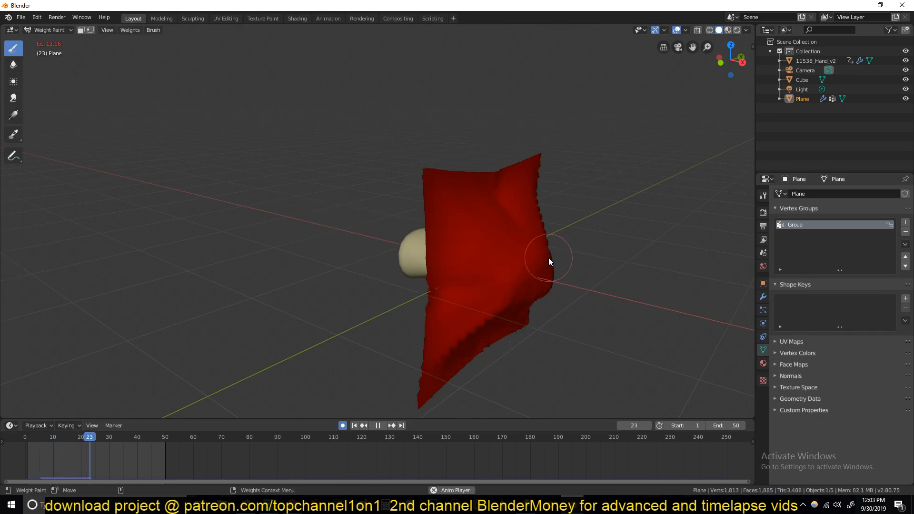
{"action": "key", "text": "Escape"}
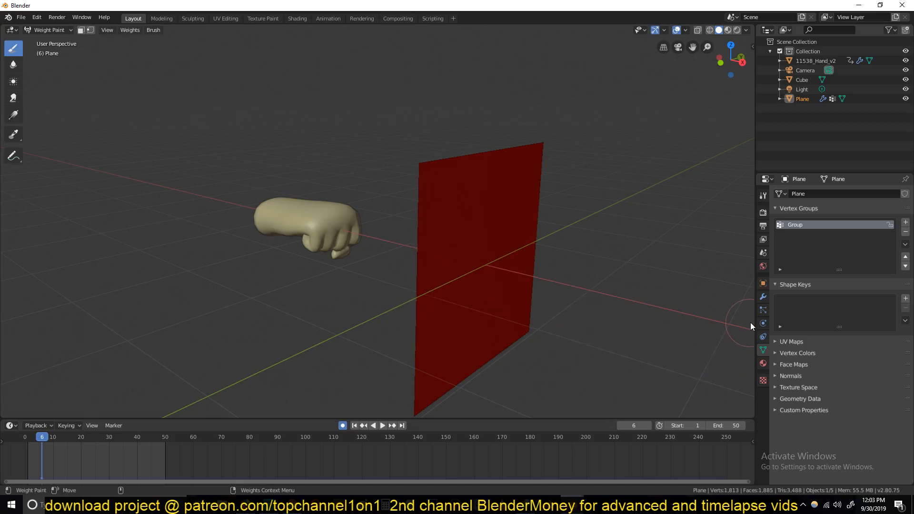
Set the vertex group named Group as the pin group in the plane's cloth Shape settings
{"action": "left_click", "coordinate": [763, 323]}
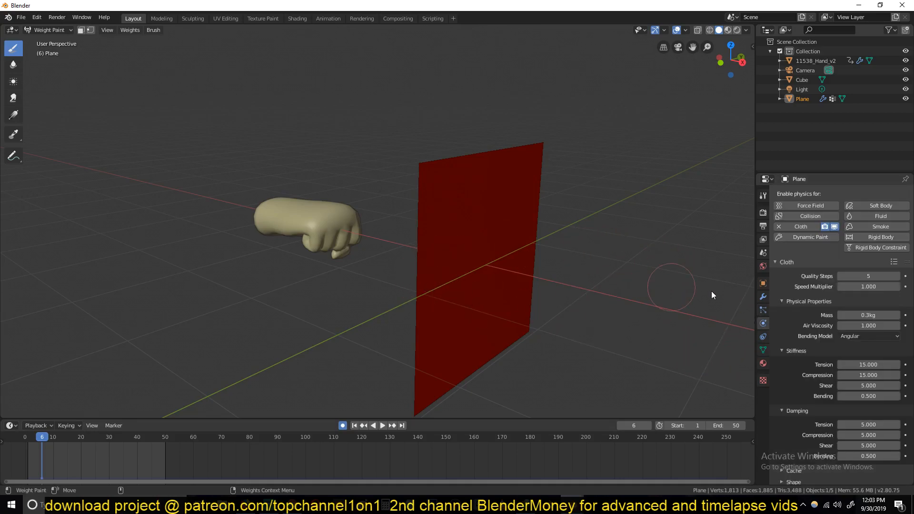
{"action": "scroll", "coordinate": [796, 312], "scroll_direction": "down", "scroll_amount": 2}
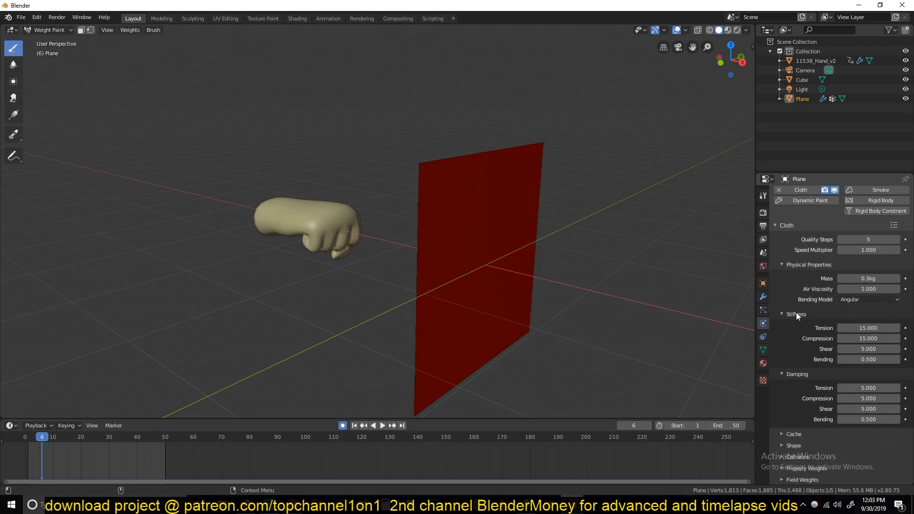
{"action": "left_click", "coordinate": [789, 446]}
{"action": "scroll", "coordinate": [788, 448], "scroll_direction": "down", "scroll_amount": 4}
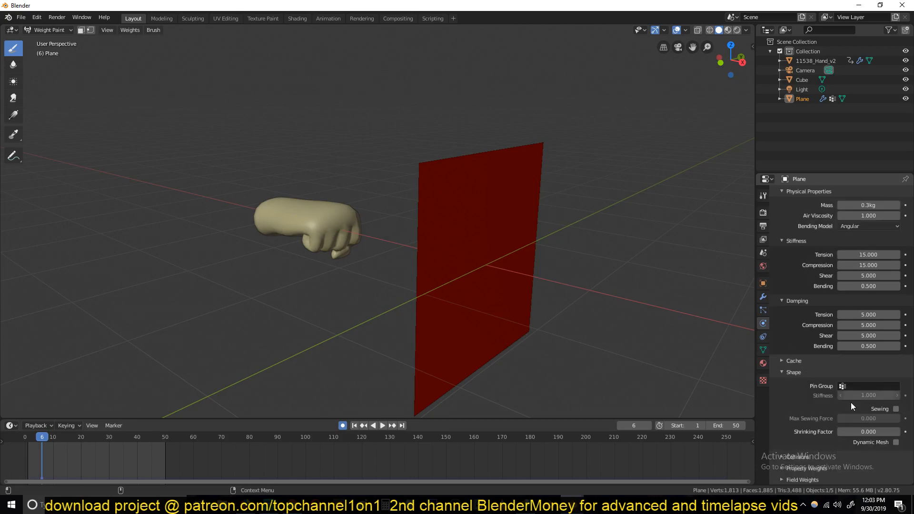
{"action": "left_click", "coordinate": [852, 386]}
{"action": "left_click", "coordinate": [847, 400]}
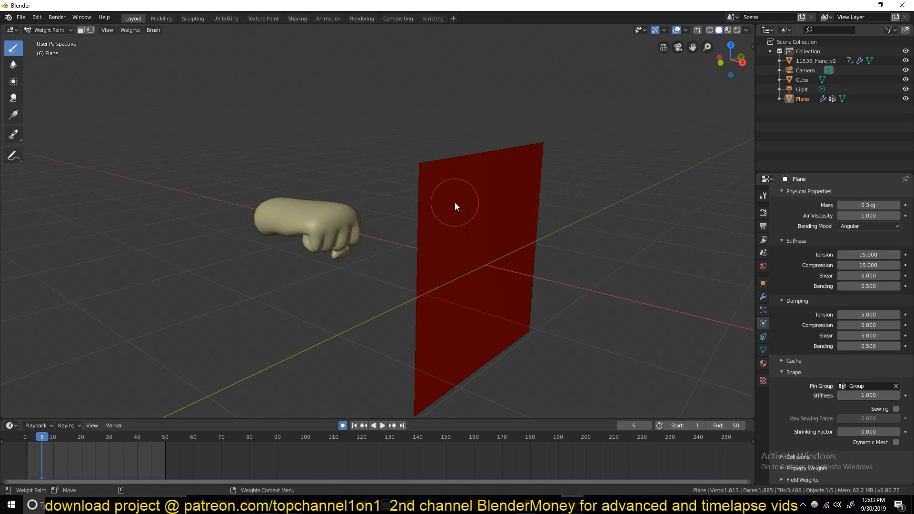
Play the animation from several angles to examine the pinned plane as the fist passes through, ending at frame 6
{"action": "middle_click_drag", "start_coordinate": [456, 203], "coordinate": [455, 190]}
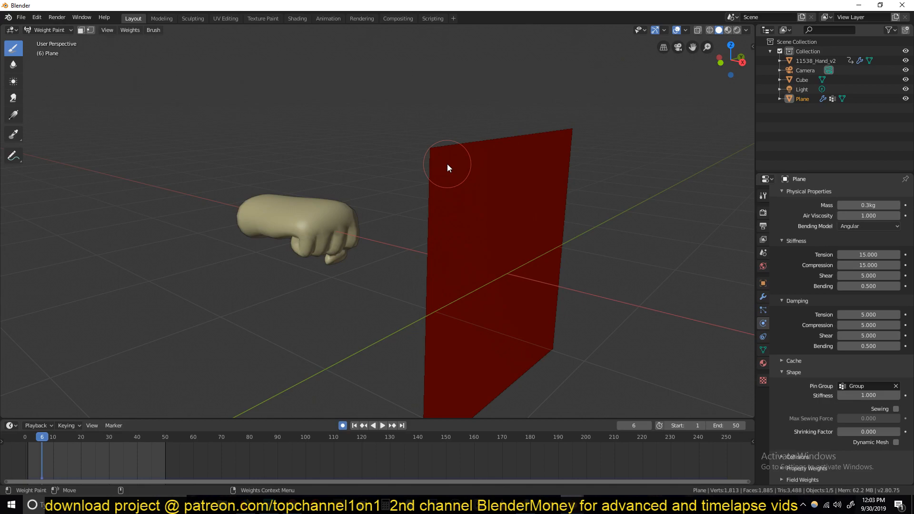
{"action": "middle_click_drag", "start_coordinate": [520, 228], "coordinate": [499, 187]}
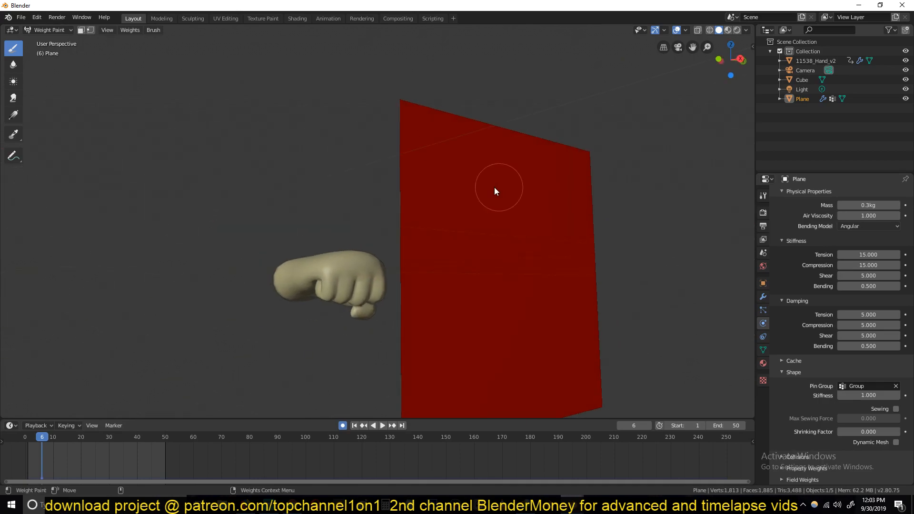
{"action": "middle_click_drag", "start_coordinate": [460, 210], "coordinate": [490, 236]}
{"action": "key", "text": "space"}
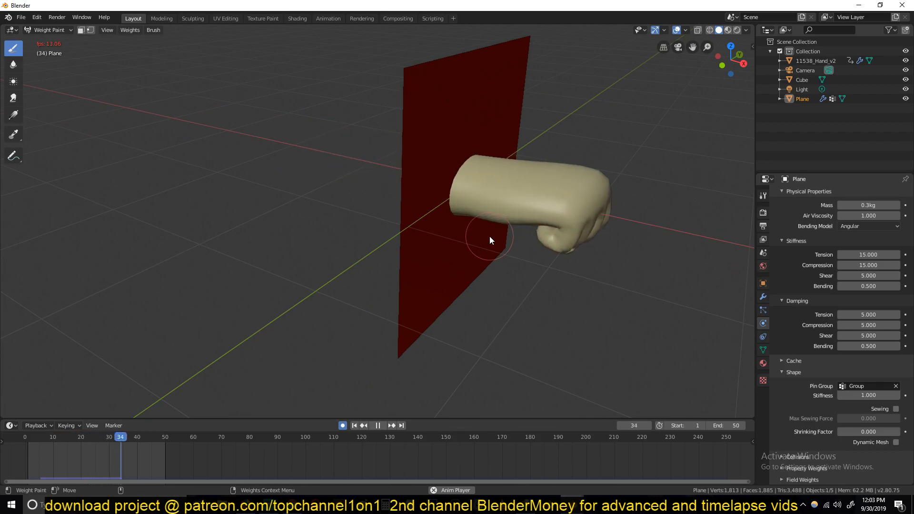
{"action": "key", "text": "Escape"}
{"action": "middle_click_drag", "start_coordinate": [489, 236], "coordinate": [424, 212]}
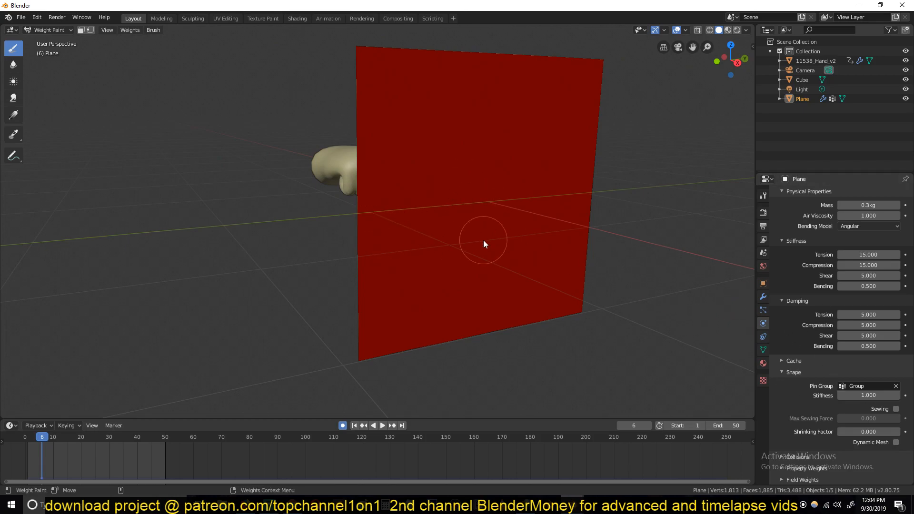
Bring up the Draw brush settings and play the animation to frame 23, with the fist through the plane
{"action": "left_click", "coordinate": [61, 29]}
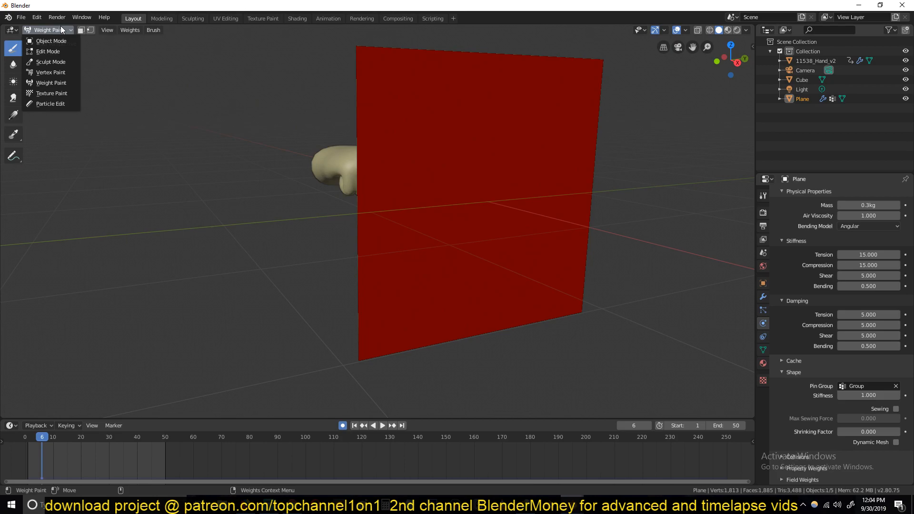
{"action": "left_click", "coordinate": [763, 195]}
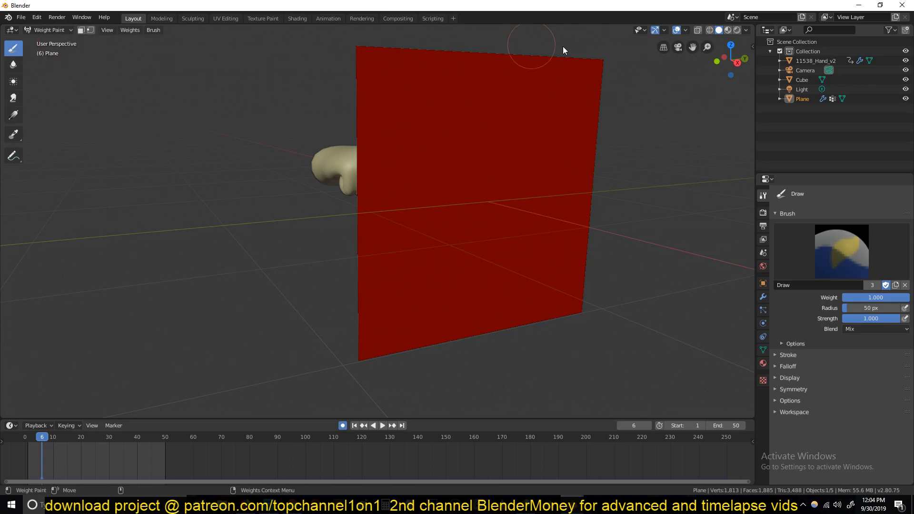
{"action": "key", "text": "space"}
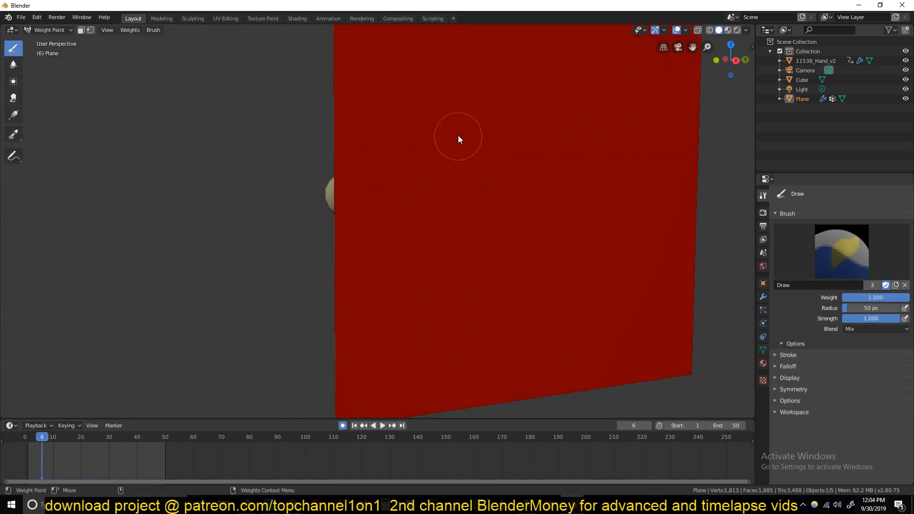
{"action": "key", "text": "space"}
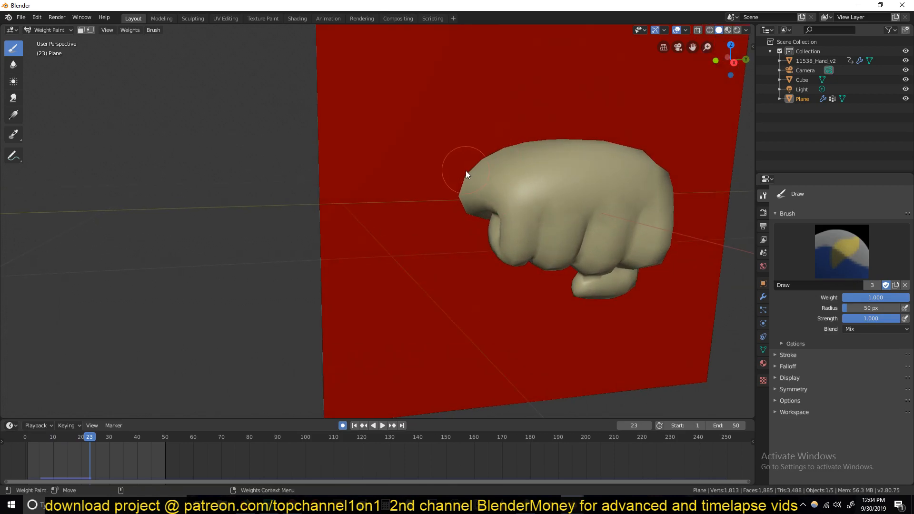
Try painting weight 0.125 on the plane along the fist's upper edge, and undo the stroke
{"action": "mouse_move", "coordinate": [523, 255]}
{"action": "middle_mouse_down"}
{"action": "mouse_move", "coordinate": [509, 206]}
{"action": "mouse_move", "coordinate": [599, 271]}
{"action": "mouse_move", "coordinate": [614, 269]}
{"action": "middle_mouse_up"}
{"action": "left_click_drag", "start_coordinate": [906, 297], "coordinate": [850, 298]}
{"action": "mouse_move", "coordinate": [512, 115]}
{"action": "left_mouse_down"}
{"action": "mouse_move", "coordinate": [479, 128]}
{"action": "mouse_move", "coordinate": [464, 173]}
{"action": "left_mouse_up"}
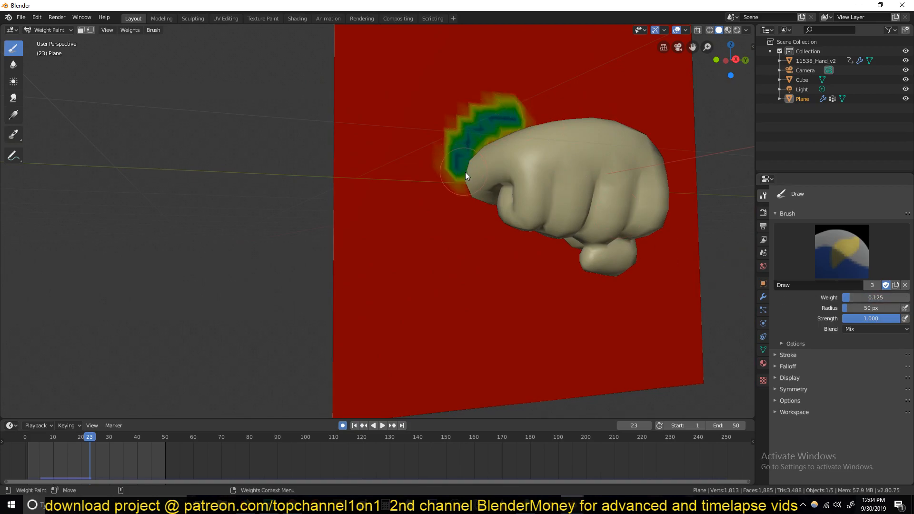
{"action": "key", "text": "ctrl+z"}
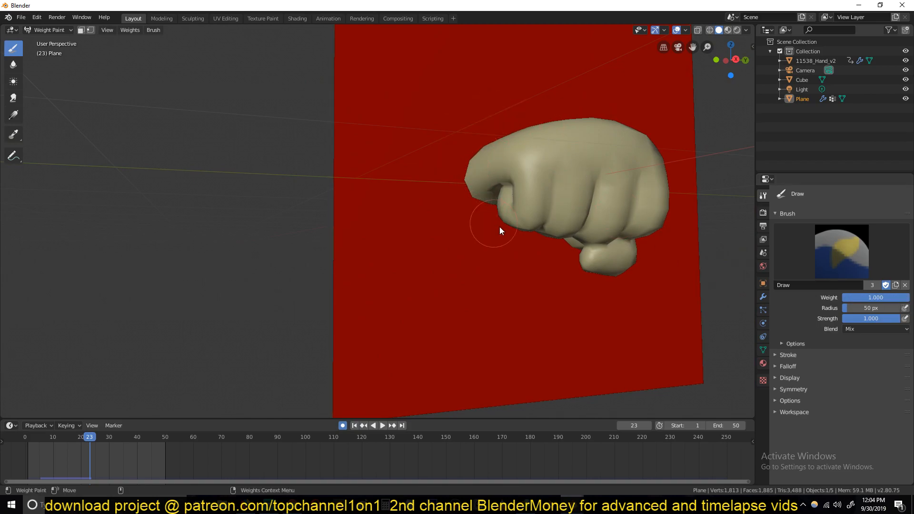
Hide the hand object 11538_Hand_v2 so that the whole plane is exposed
{"action": "middle_click_drag", "start_coordinate": [478, 152], "coordinate": [470, 174]}
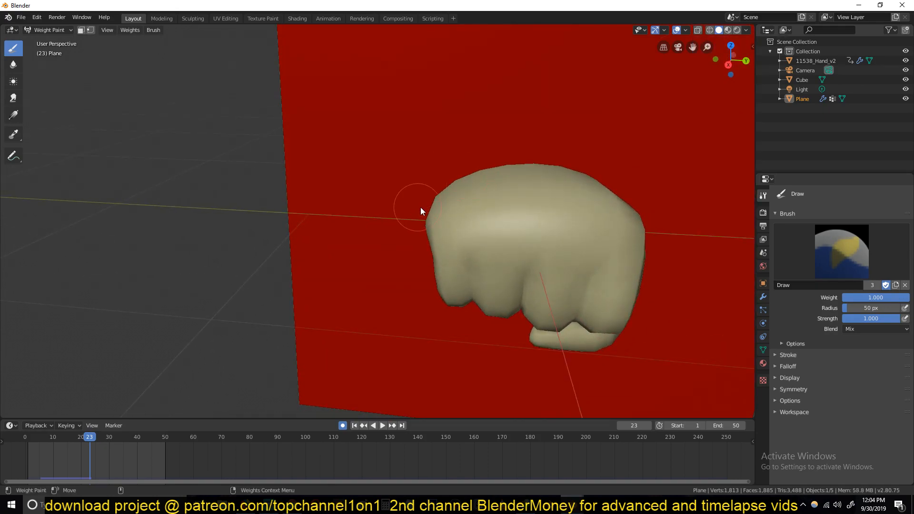
{"action": "scroll", "coordinate": [518, 191], "scroll_direction": "down", "scroll_amount": 4}
{"action": "middle_click_drag", "start_coordinate": [517, 191], "coordinate": [664, 177]}
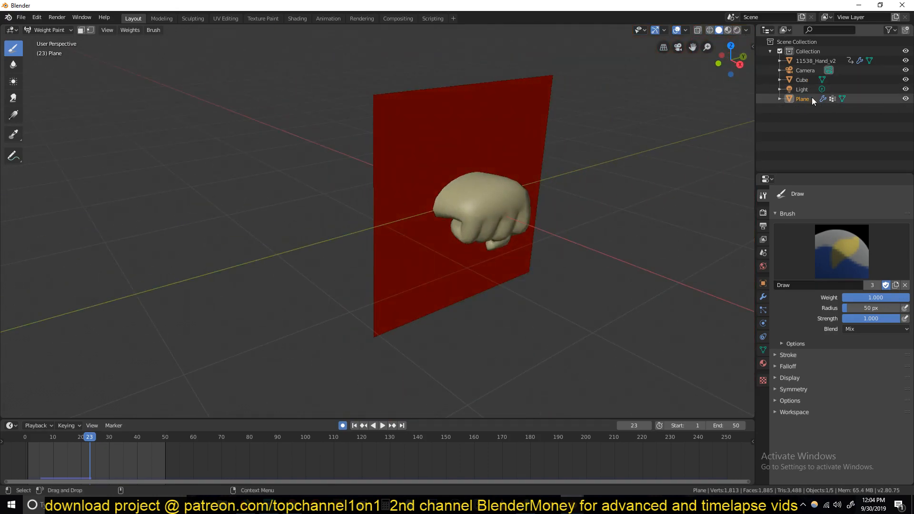
{"action": "left_click", "coordinate": [802, 80]}
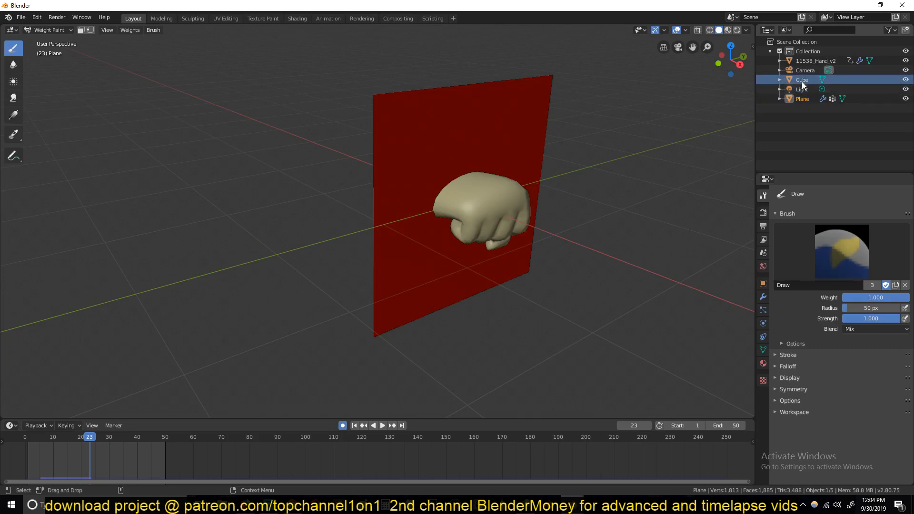
{"action": "left_click", "coordinate": [809, 61]}
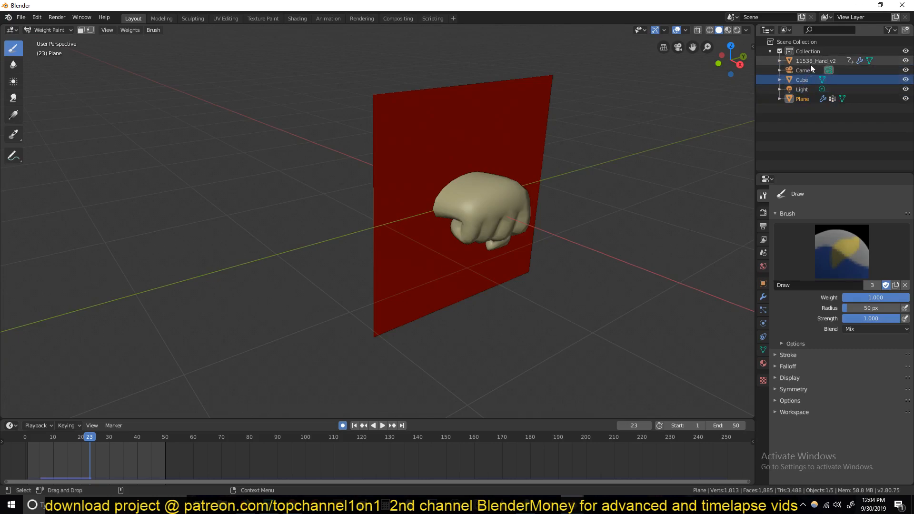
{"action": "left_click", "coordinate": [905, 61]}
Set the brush weight to 0.160 and paint a patch near the centre of the plane
{"action": "middle_click_drag", "start_coordinate": [484, 168], "coordinate": [467, 201]}
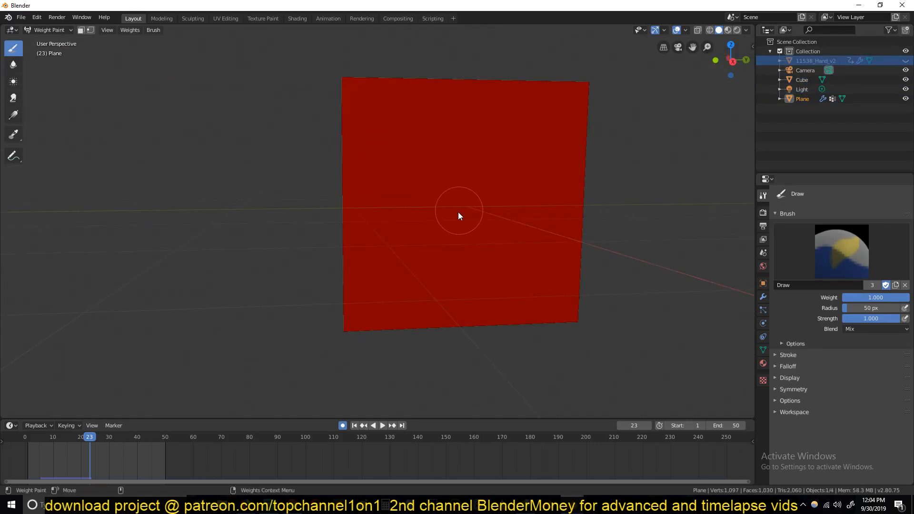
{"action": "scroll", "coordinate": [458, 224], "scroll_direction": "up", "scroll_amount": 2}
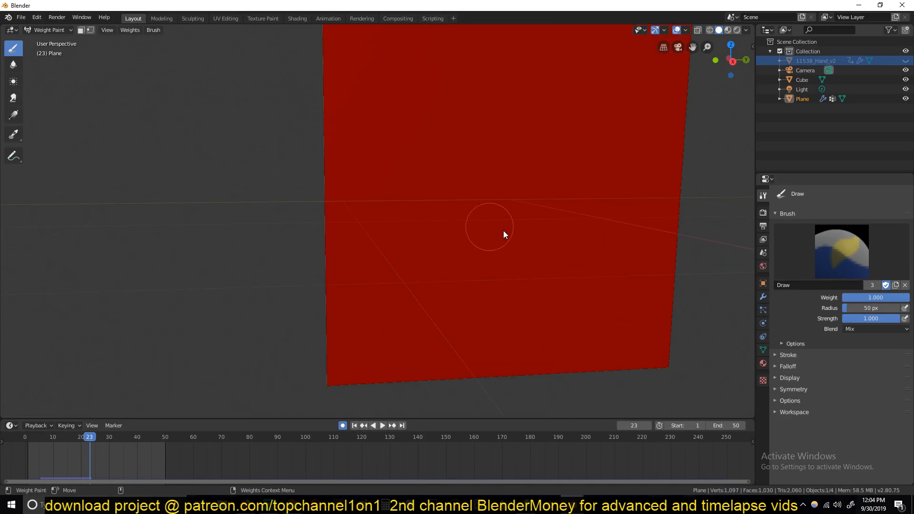
{"action": "left_click", "coordinate": [802, 99]}
{"action": "left_click_drag", "start_coordinate": [876, 298], "coordinate": [819, 297]}
{"action": "mouse_move", "coordinate": [533, 208]}
{"action": "left_mouse_down"}
{"action": "mouse_move", "coordinate": [508, 206]}
{"action": "mouse_move", "coordinate": [496, 179]}
{"action": "left_mouse_up"}
Unhide the hand and show it with the painted plane in X-ray solid shading from the right orthographic view
{"action": "key", "text": "KP_1"}
{"action": "key", "text": "KP_3"}
{"action": "key", "text": "z"}
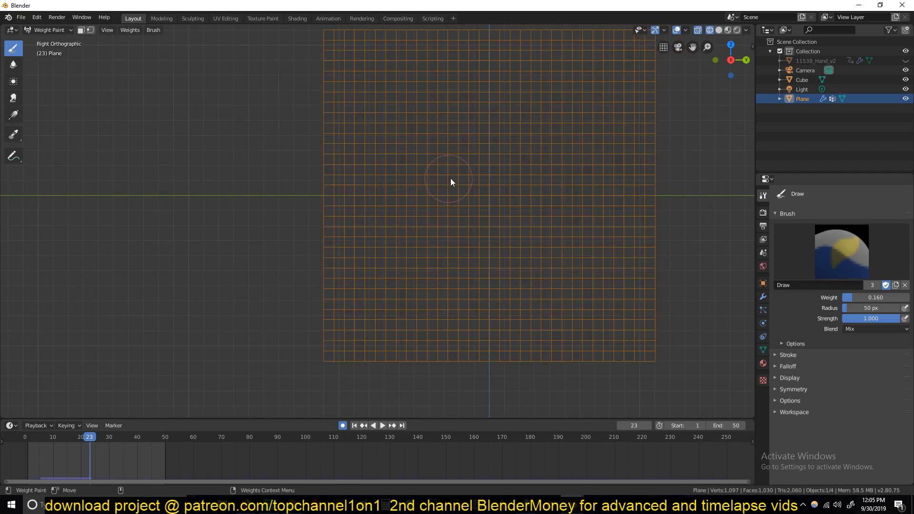
{"action": "key", "text": "z"}
{"action": "left_click", "coordinate": [659, 144]}
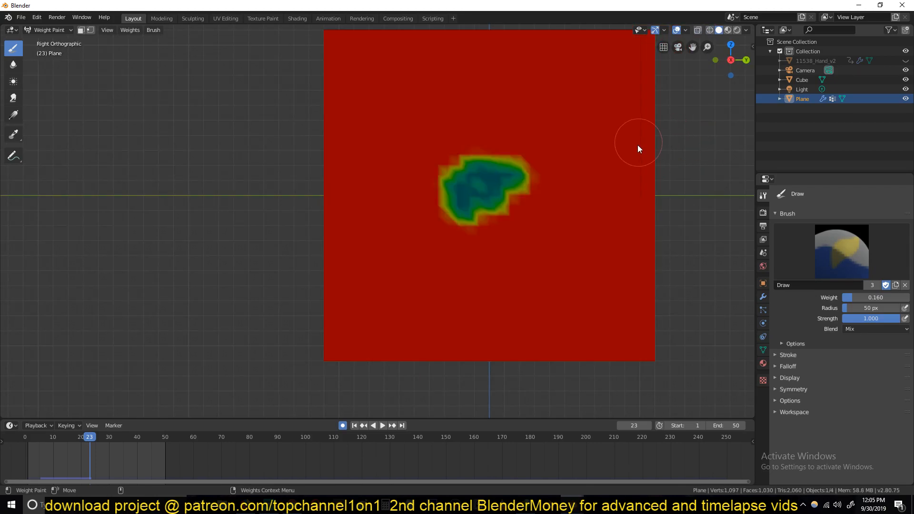
{"action": "left_click", "coordinate": [699, 29]}
{"action": "middle_click_drag", "start_coordinate": [657, 95], "coordinate": [713, 164]}
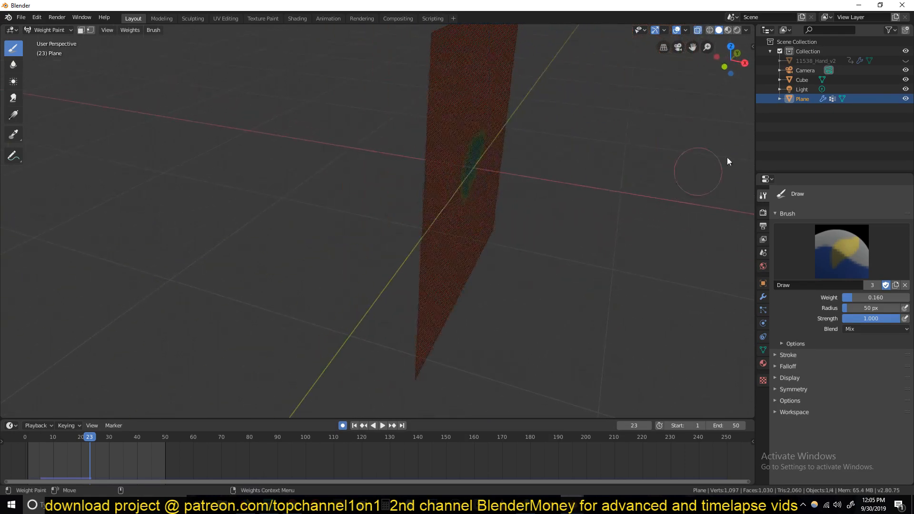
{"action": "left_click", "coordinate": [906, 60]}
{"action": "key", "text": "KP_3"}
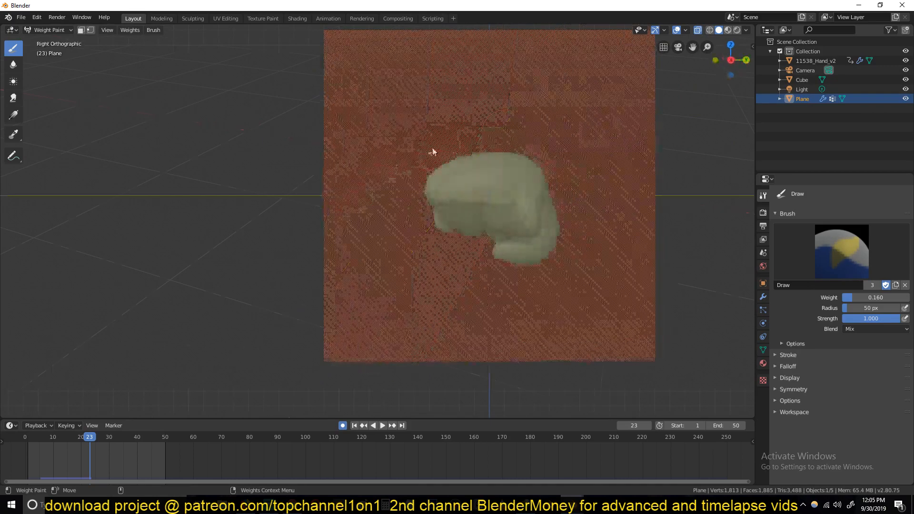
Paint weight 0.160 on the plane around the fist's outline, along its lower edge, thumb side and knuckles
{"action": "middle_click_drag", "start_coordinate": [476, 212], "coordinate": [517, 201]}
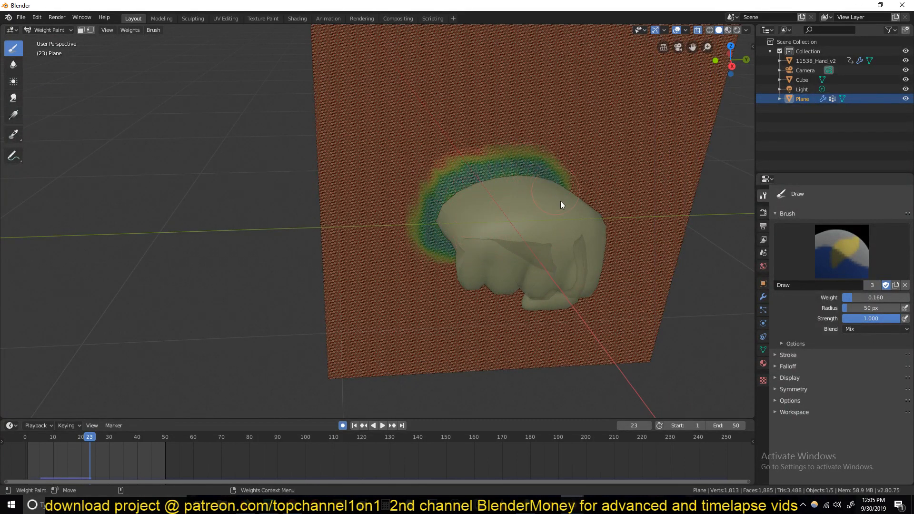
{"action": "middle_click_drag", "start_coordinate": [501, 198], "coordinate": [428, 168]}
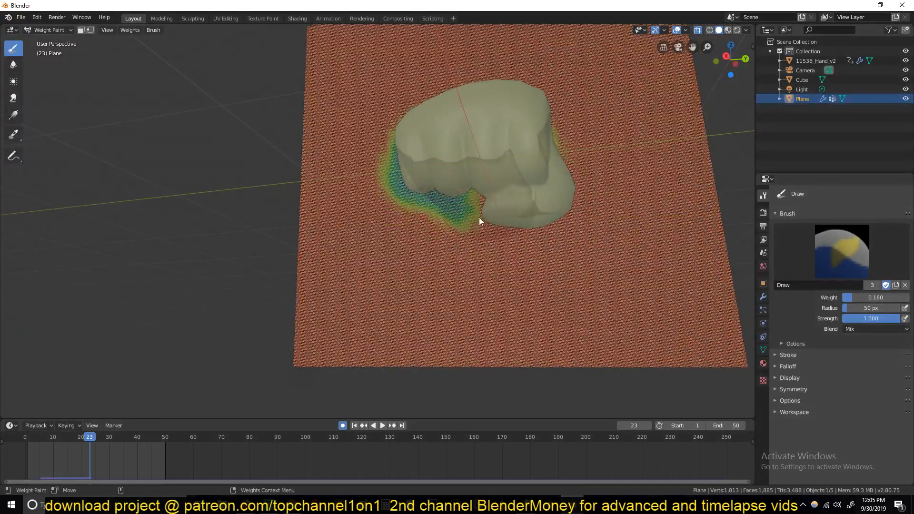
{"action": "left_click_drag", "start_coordinate": [477, 195], "coordinate": [544, 207]}
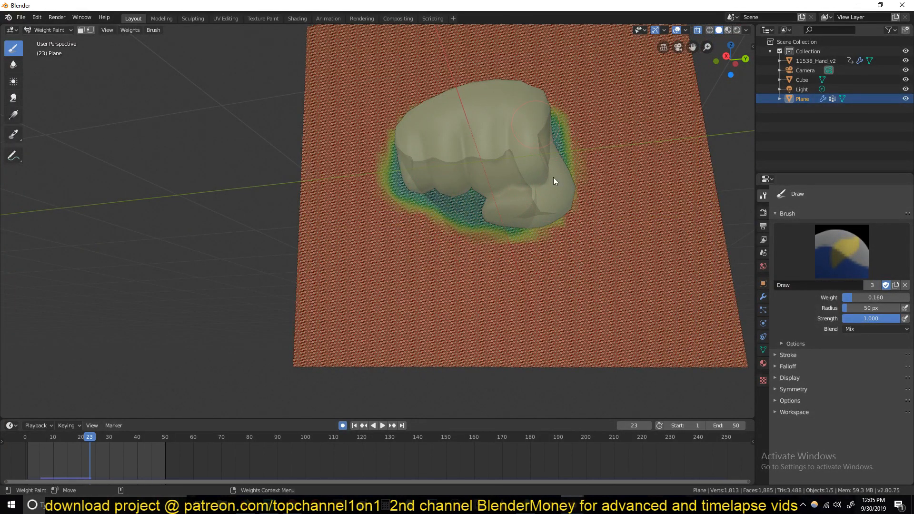
{"action": "left_click_drag", "start_coordinate": [549, 170], "coordinate": [512, 241]}
{"action": "middle_click_drag", "start_coordinate": [489, 232], "coordinate": [458, 192]}
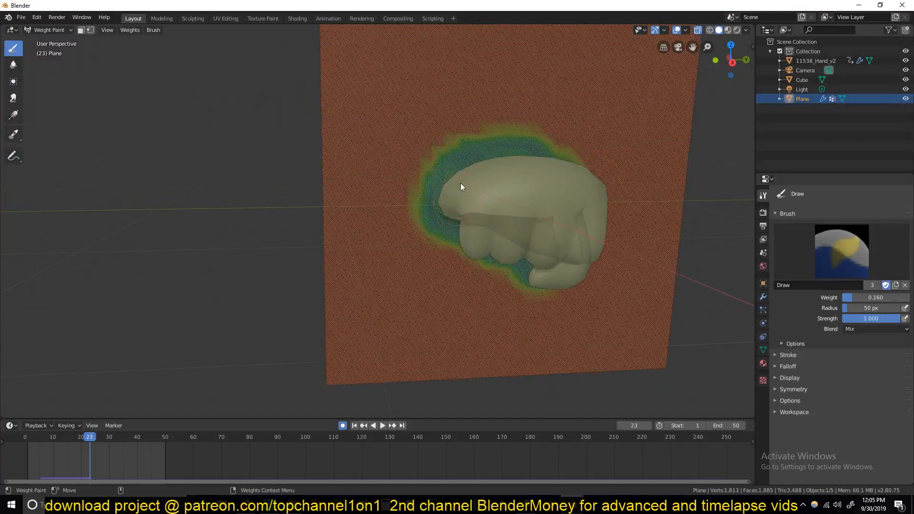
{"action": "left_click_drag", "start_coordinate": [456, 217], "coordinate": [439, 230]}
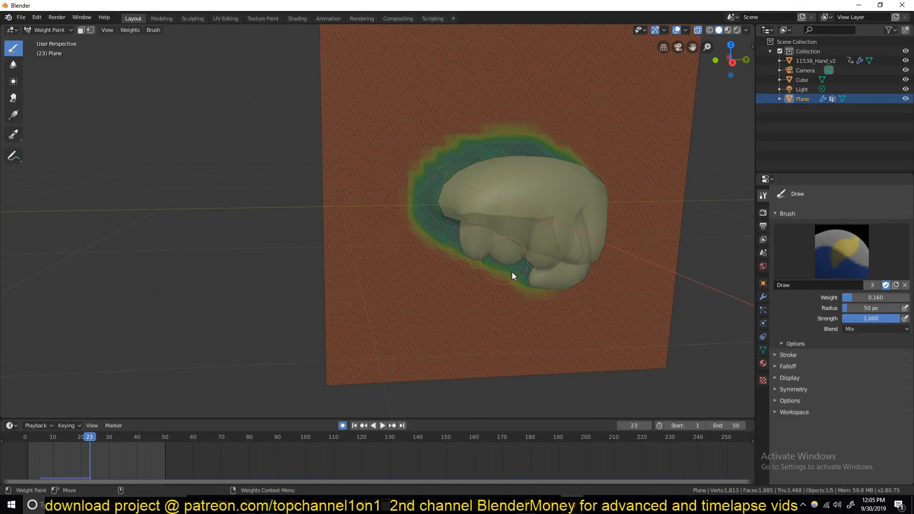
Turn off X-ray, hide the hand, fill the gaps inside the painted patch with weight 0.160, and return to Object Mode
{"action": "left_click", "coordinate": [698, 30]}
{"action": "middle_click_drag", "start_coordinate": [550, 128], "coordinate": [530, 122]}
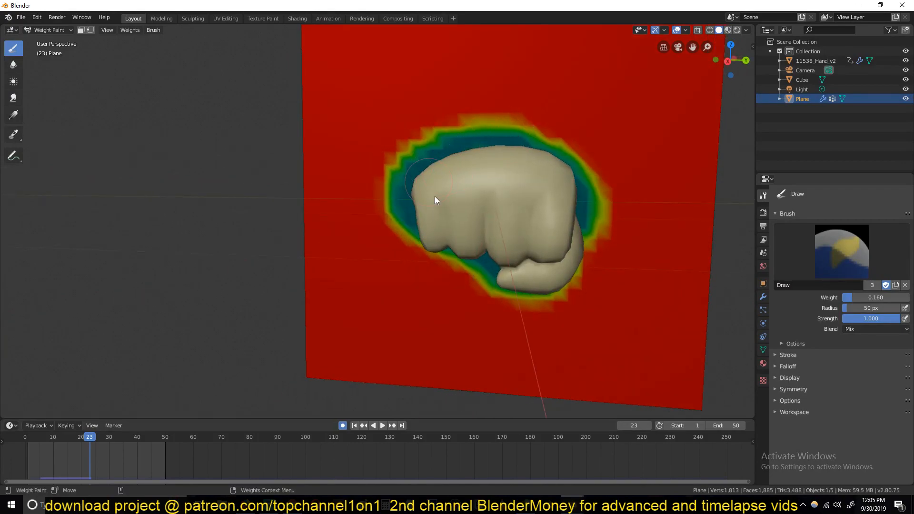
{"action": "left_click", "coordinate": [906, 60]}
{"action": "left_click_drag", "start_coordinate": [505, 158], "coordinate": [458, 161]}
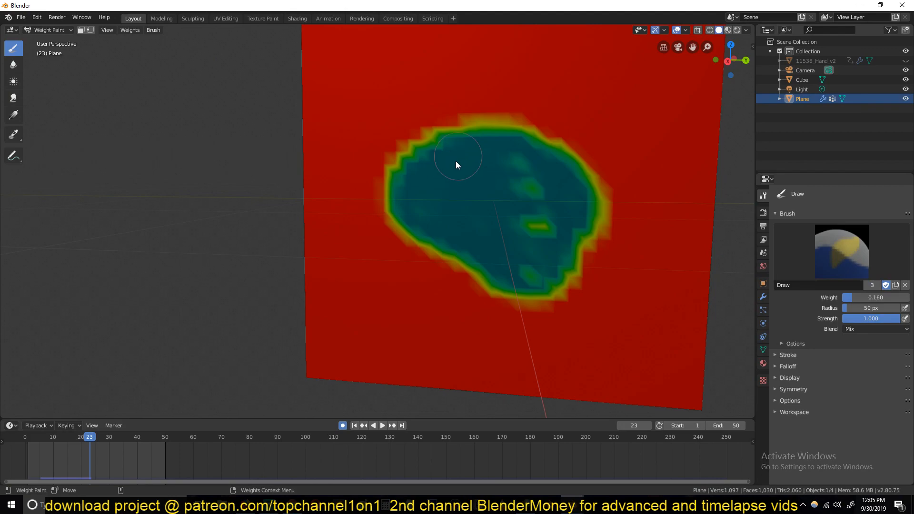
{"action": "mouse_move", "coordinate": [495, 238]}
{"action": "left_mouse_down"}
{"action": "mouse_move", "coordinate": [534, 240]}
{"action": "mouse_move", "coordinate": [521, 255]}
{"action": "left_mouse_up"}
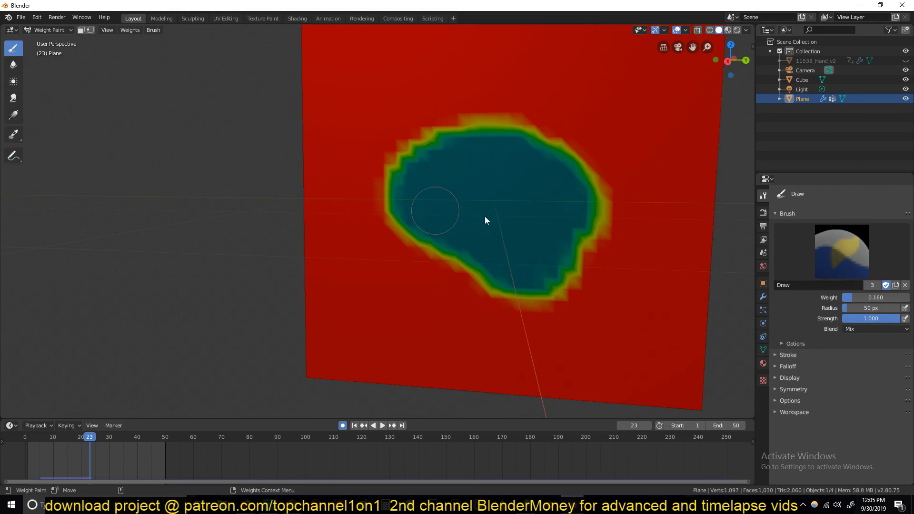
{"action": "left_click", "coordinate": [42, 30]}
{"action": "left_click", "coordinate": [42, 40]}
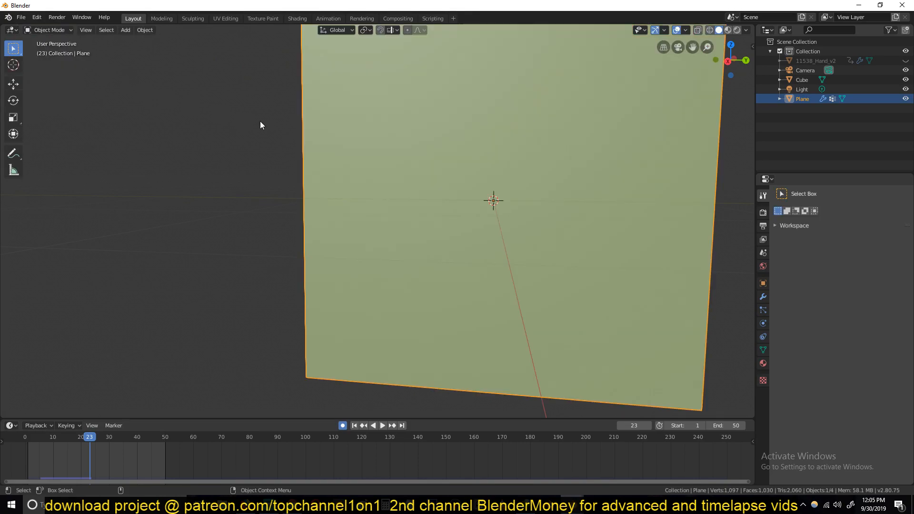
Play the cloth simulation from the side with the hand hidden to check how the plane deforms
{"action": "key", "text": "space"}
{"action": "key", "text": "Escape"}
{"action": "middle_click_drag", "start_coordinate": [371, 143], "coordinate": [598, 164]}
{"action": "left_click", "coordinate": [166, 439]}
{"action": "key", "text": "space"}
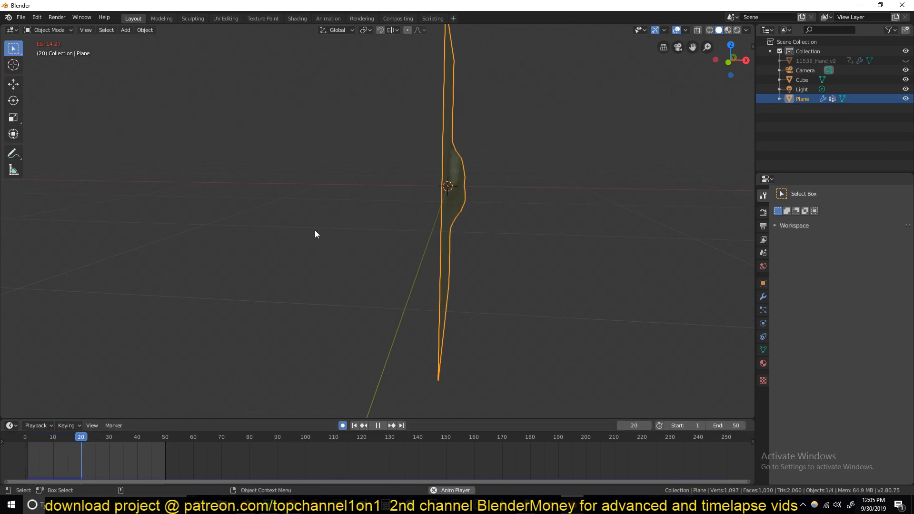
{"action": "key", "text": "space"}
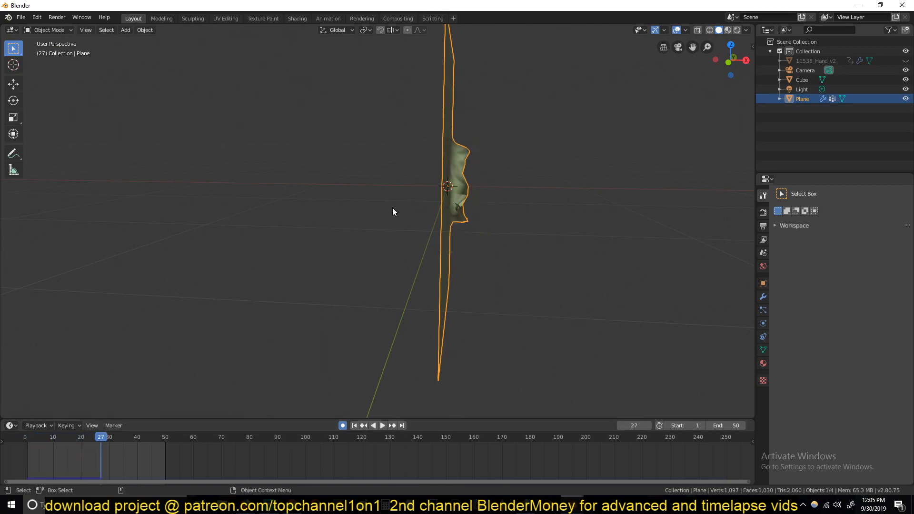
Unhide the hand 11538_Hand_v2 and replay the simulation of the fist breaking through the plane
{"action": "left_click", "coordinate": [906, 61]}
{"action": "middle_click_drag", "start_coordinate": [452, 128], "coordinate": [528, 123]}
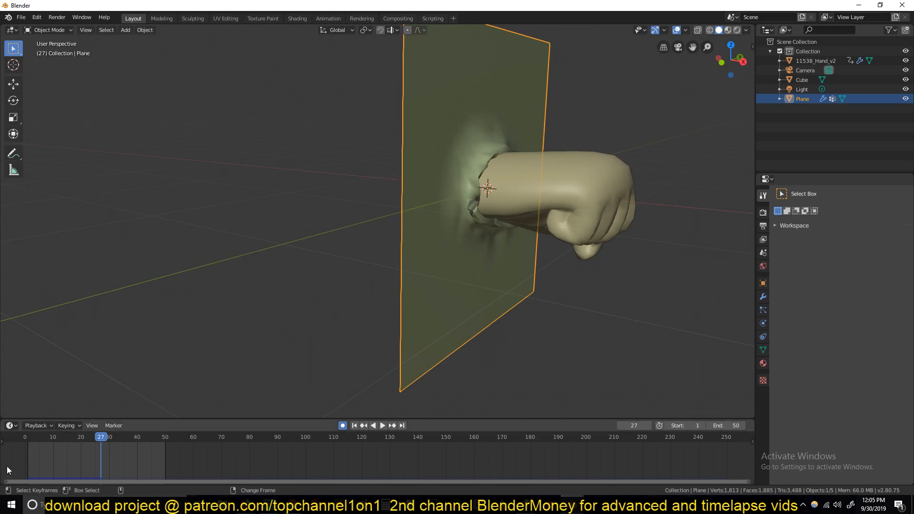
{"action": "key", "text": "space"}
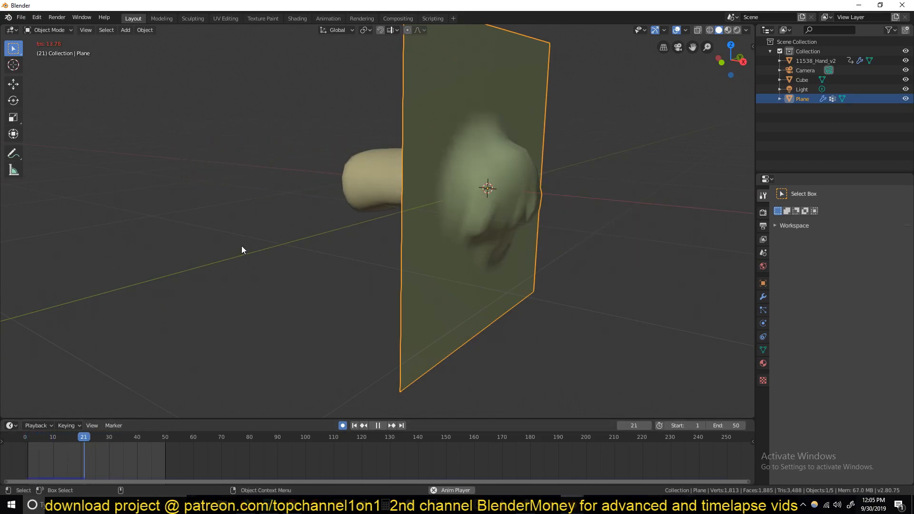
{"action": "key", "text": "Escape"}
{"action": "key", "text": "space"}
{"action": "middle_click_drag", "start_coordinate": [401, 190], "coordinate": [425, 195]}
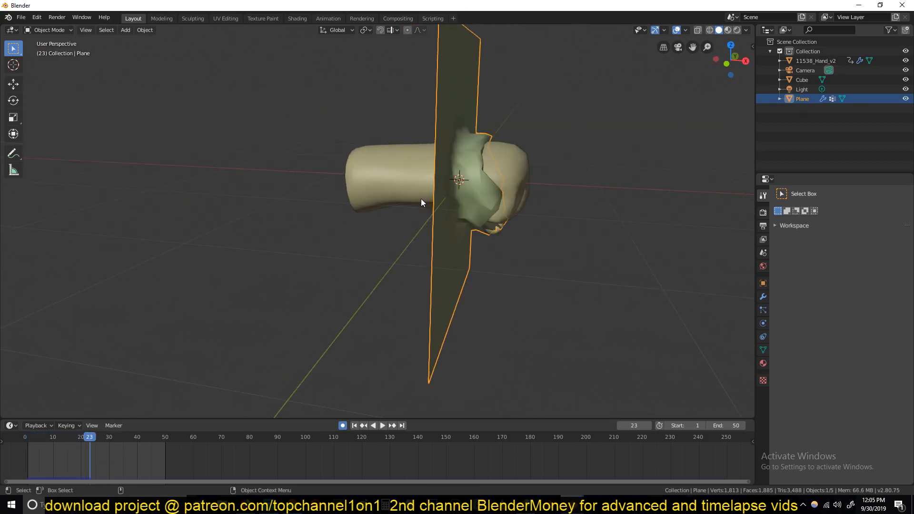
Scrub between frames 21 and 26 and examine the torn cloth around the arm from several angles
{"action": "left_click_drag", "start_coordinate": [110, 445], "coordinate": [84, 447]}
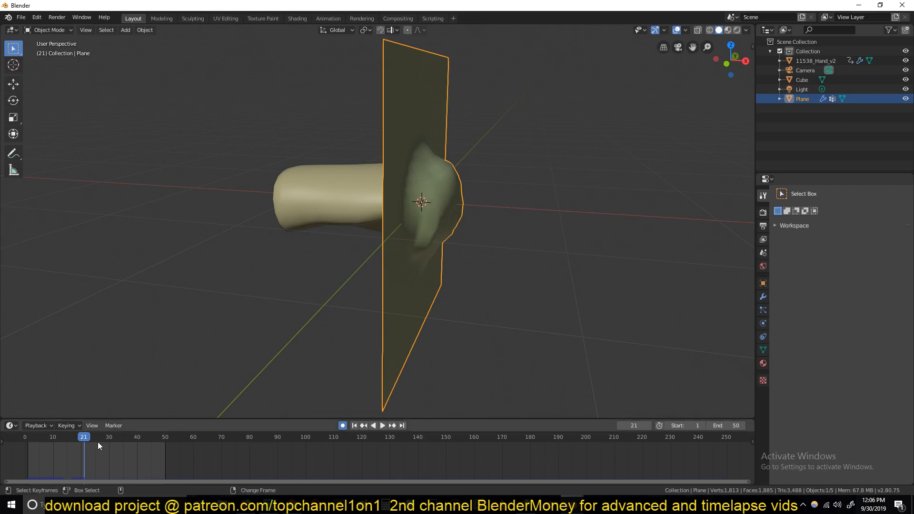
{"action": "left_click_drag", "start_coordinate": [89, 452], "coordinate": [98, 455]}
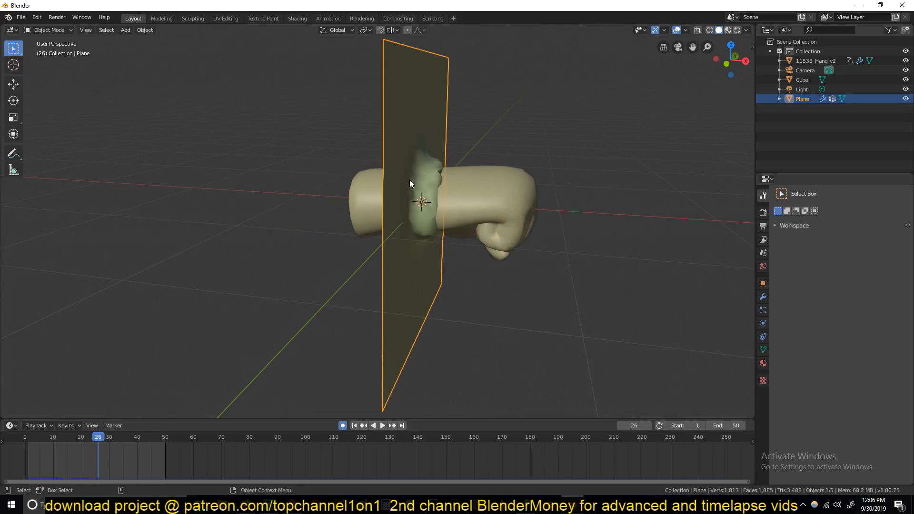
{"action": "middle_click_drag", "start_coordinate": [459, 190], "coordinate": [421, 161]}
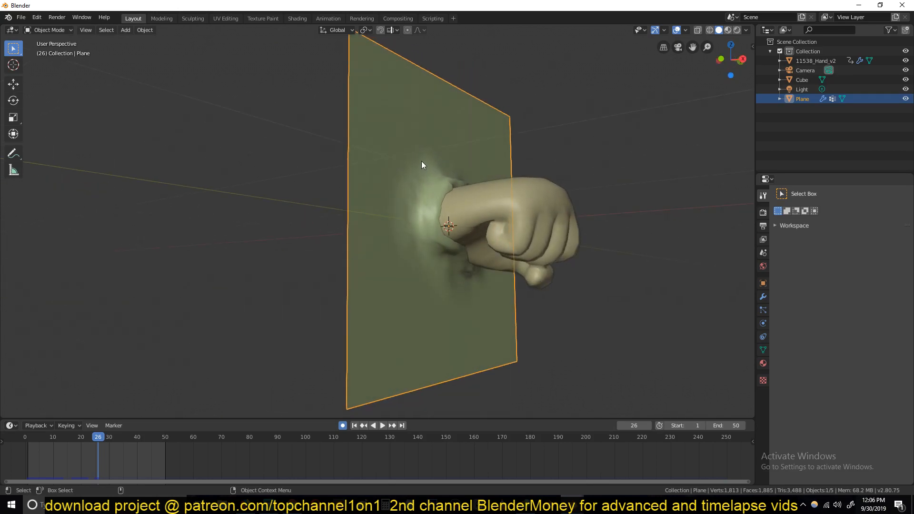
{"action": "scroll", "coordinate": [422, 161], "scroll_direction": "up", "scroll_amount": 4}
{"action": "middle_click_drag", "start_coordinate": [515, 225], "coordinate": [543, 244]}
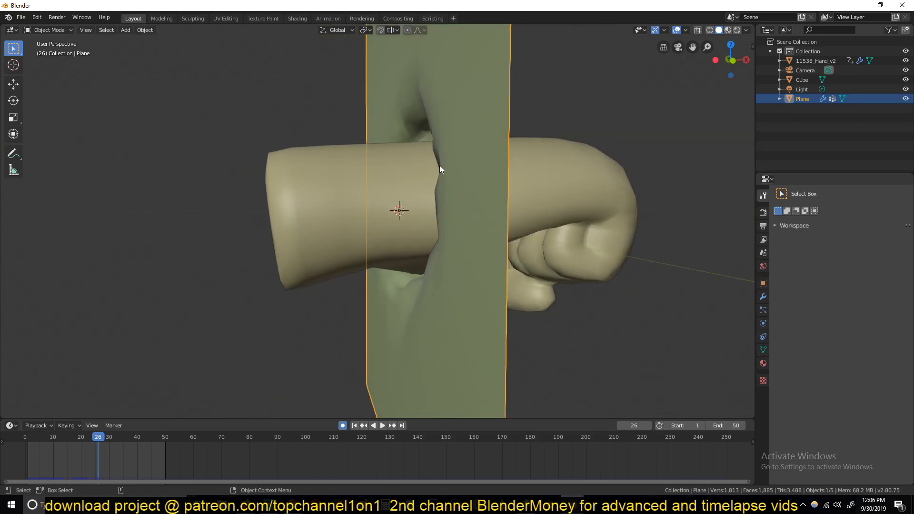
{"action": "middle_click_drag", "start_coordinate": [569, 172], "coordinate": [510, 190]}
{"action": "scroll", "coordinate": [517, 115], "scroll_direction": "up", "scroll_amount": 4}
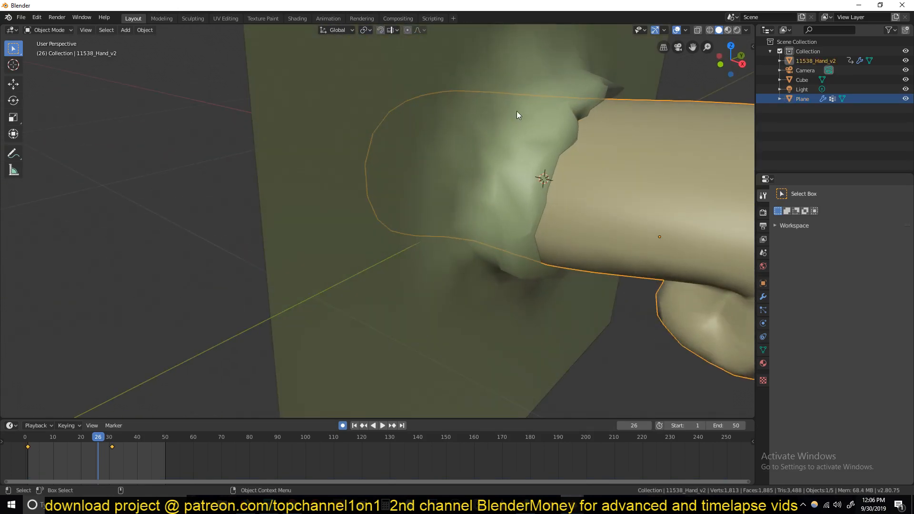
{"action": "scroll", "coordinate": [443, 227], "scroll_direction": "down", "scroll_amount": 5}
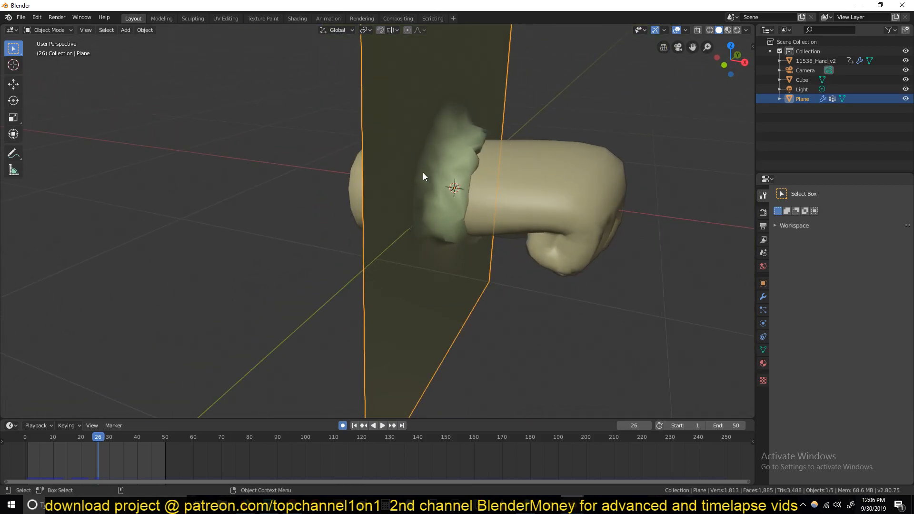
Go back to frame 2 and subdivide the whole plane mesh once in Edit Mode
{"action": "left_click_drag", "start_coordinate": [98, 438], "coordinate": [31, 455]}
{"action": "key", "text": "KP_3"}
{"action": "scroll", "coordinate": [389, 240], "scroll_direction": "up", "scroll_amount": 2}
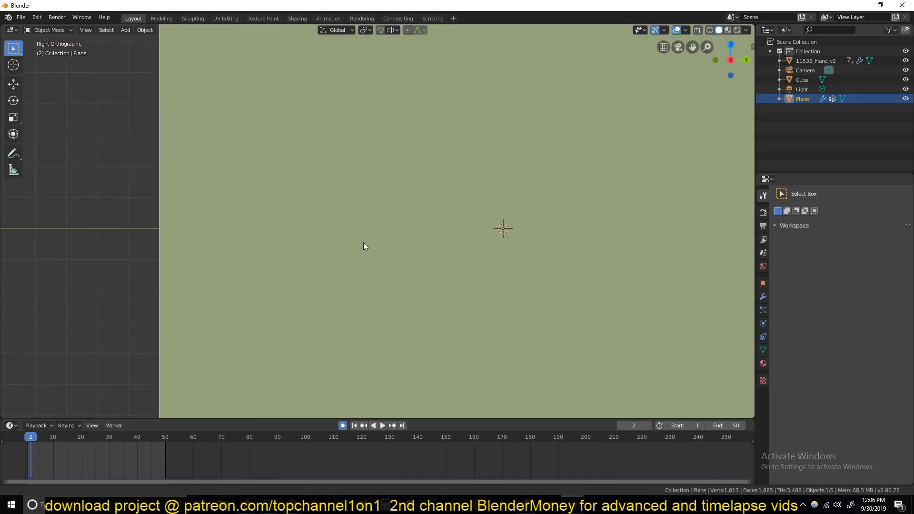
{"action": "scroll", "coordinate": [395, 235], "scroll_direction": "down", "scroll_amount": 3}
{"action": "scroll", "coordinate": [396, 232], "scroll_direction": "up", "scroll_amount": 3}
{"action": "scroll", "coordinate": [396, 224], "scroll_direction": "down", "scroll_amount": 5}
{"action": "key", "text": "Tab"}
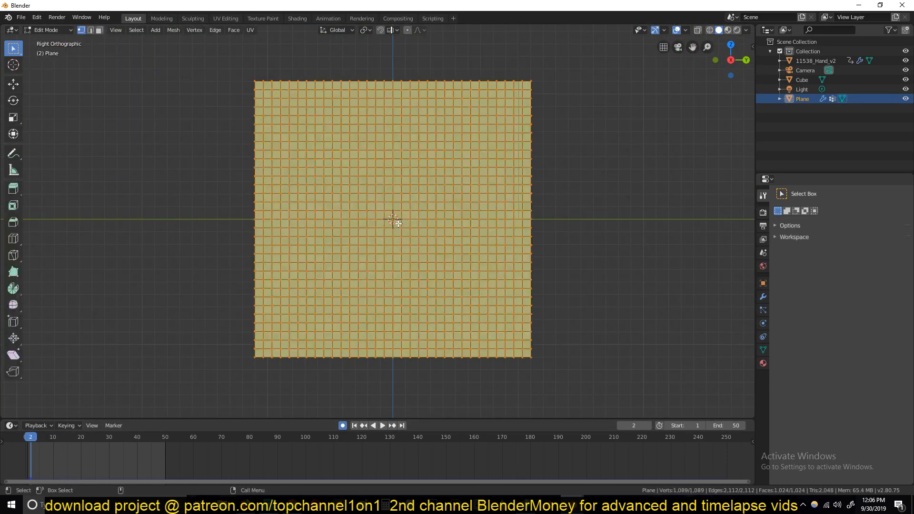
{"action": "right_click", "coordinate": [376, 182]}
{"action": "left_click", "coordinate": [375, 182]}
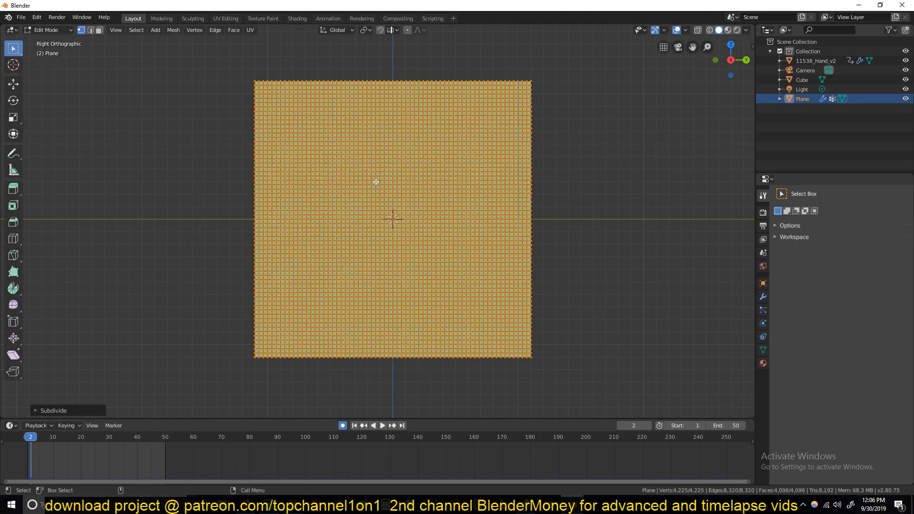
{"action": "key", "text": "Tab"}
Play the simulation briefly to test the subdivided plane, and cancel the playback
{"action": "middle_click_drag", "start_coordinate": [307, 216], "coordinate": [367, 259]}
{"action": "key", "text": "space"}
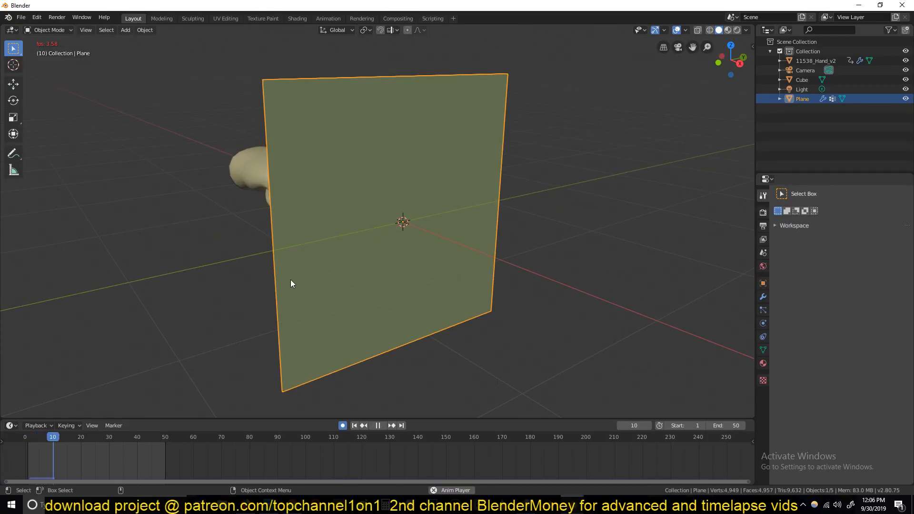
{"action": "key", "text": "Escape"}
{"action": "key", "text": "KP_3"}
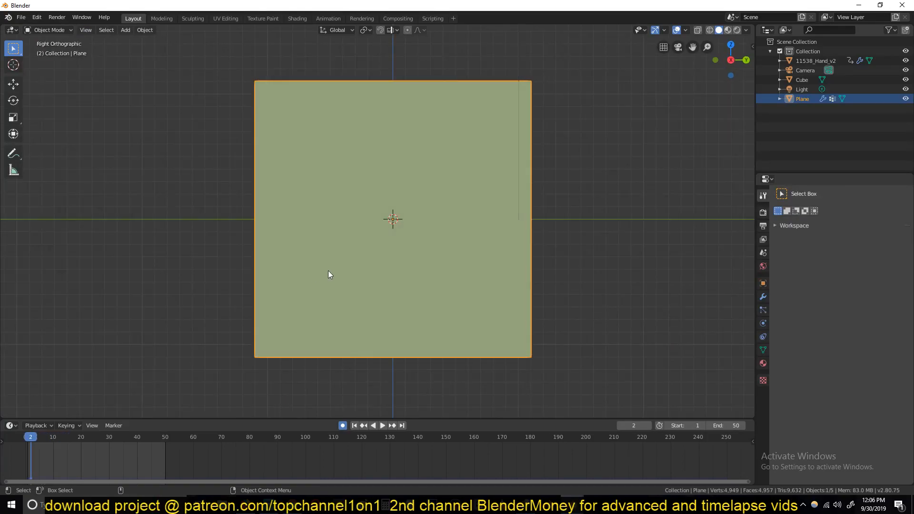
{"action": "scroll", "coordinate": [328, 272], "scroll_direction": "up", "scroll_amount": 3}
{"action": "middle_click_drag", "start_coordinate": [347, 275], "coordinate": [253, 299], "text": "shift"}
{"action": "key", "text": "Tab"}
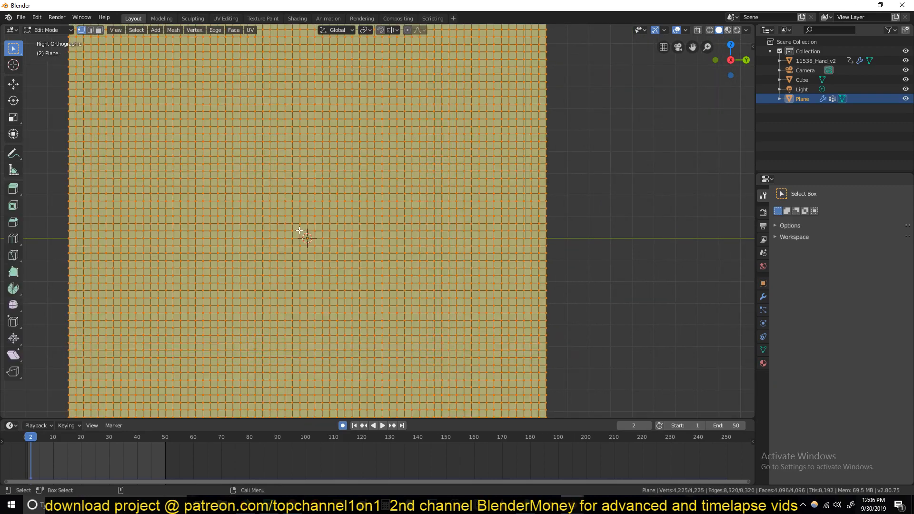
{"action": "key", "text": "alt+z"}
{"action": "key", "text": "alt+a"}
{"action": "middle_click_drag", "start_coordinate": [269, 214], "coordinate": [270, 194], "text": "shift"}
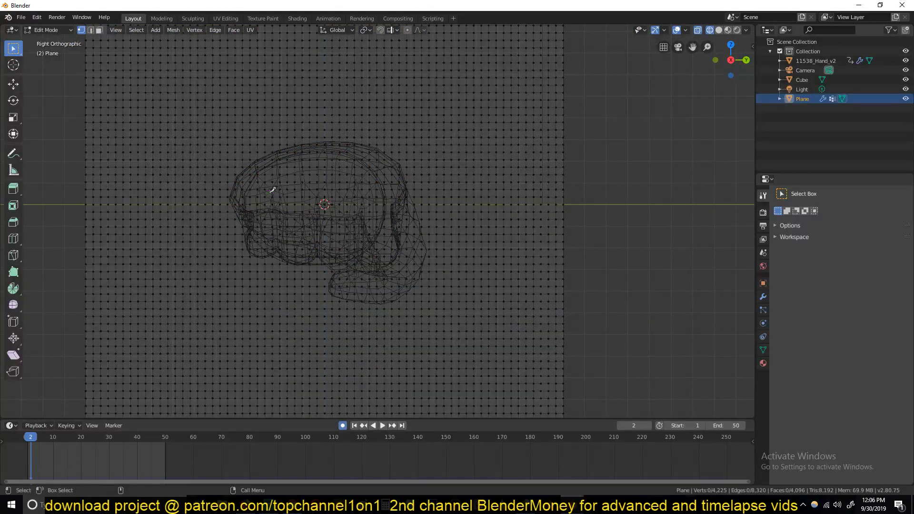
{"action": "key", "text": "k"}
{"action": "scroll", "coordinate": [295, 242], "scroll_direction": "up", "scroll_amount": 3}
{"action": "scroll", "coordinate": [294, 242], "scroll_direction": "down", "scroll_amount": 2}
{"action": "key", "text": "Escape"}
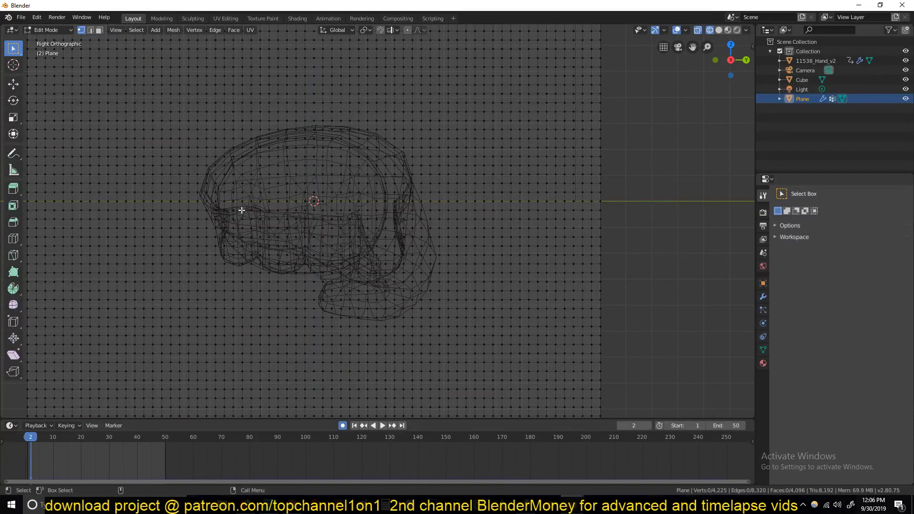
{"action": "scroll", "coordinate": [254, 223], "scroll_direction": "down", "scroll_amount": 4}
{"action": "key", "text": "Tab"}
{"action": "key", "text": "Tab"}
{"action": "key", "text": "a"}
{"action": "key", "text": "Tab"}
{"action": "key", "text": "alt+z"}
{"action": "middle_click_drag", "start_coordinate": [435, 153], "coordinate": [450, 185]}
{"action": "middle_click_drag", "start_coordinate": [361, 204], "coordinate": [343, 183]}
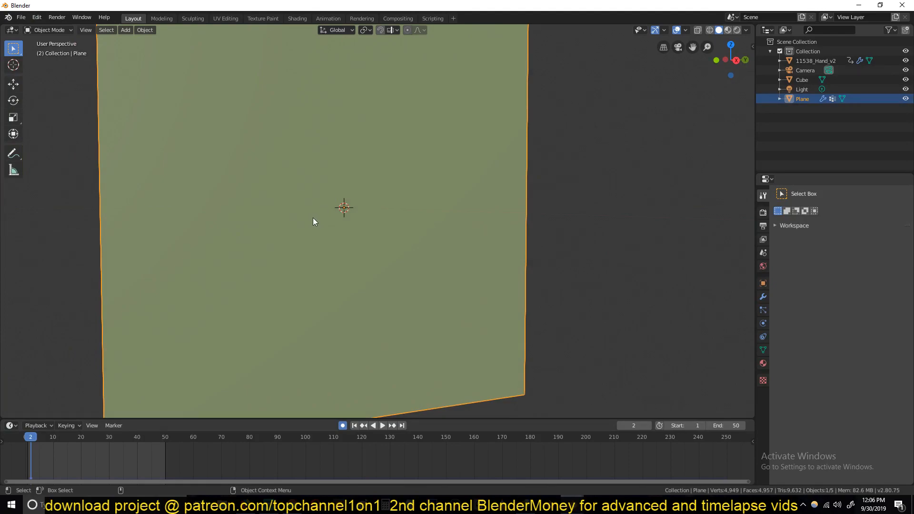
{"action": "middle_click_drag", "start_coordinate": [317, 234], "coordinate": [369, 242]}
{"action": "scroll", "coordinate": [377, 236], "scroll_direction": "down", "scroll_amount": 3}
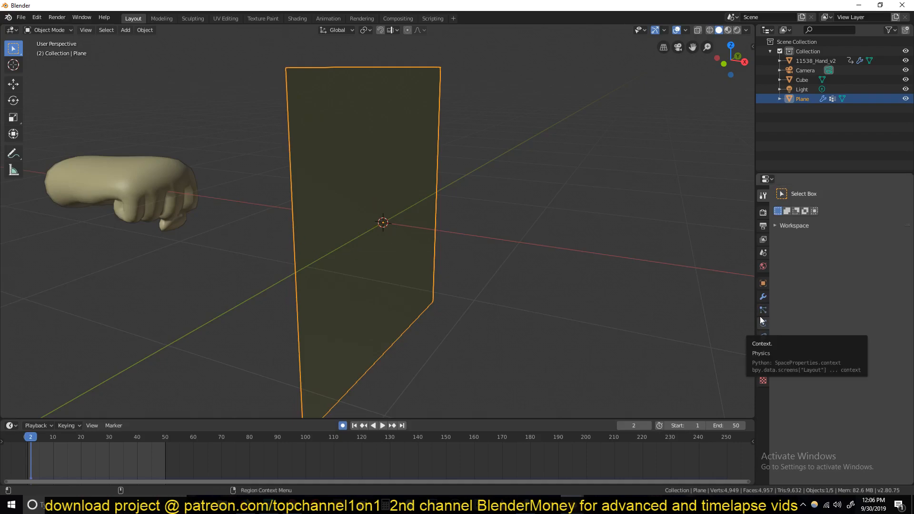
Open the plane in Edit Mode from the right orthographic view and show it in wireframe over the fist's outline
{"action": "key", "text": "KP_3"}
{"action": "scroll", "coordinate": [336, 198], "scroll_direction": "up", "scroll_amount": 6}
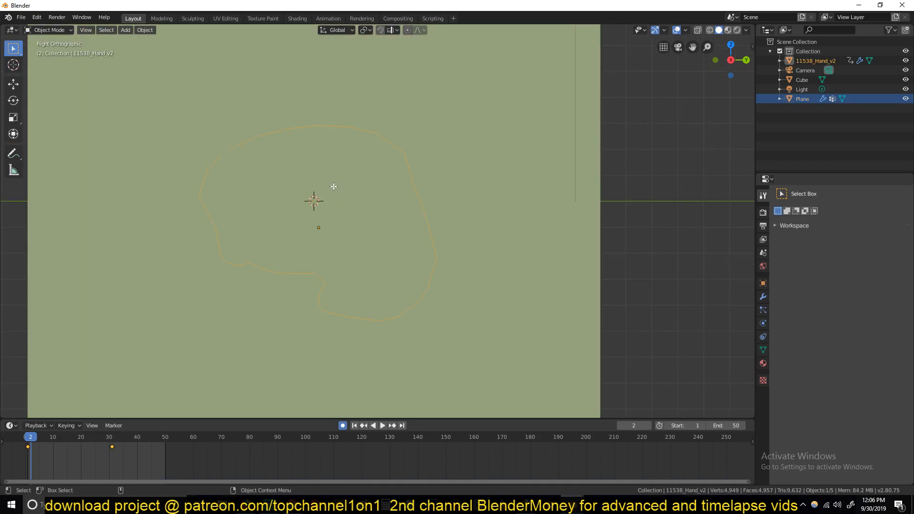
{"action": "key", "text": "Tab"}
{"action": "scroll", "coordinate": [333, 187], "scroll_direction": "down", "scroll_amount": 4}
{"action": "key", "text": "Tab"}
{"action": "key", "text": "Tab"}
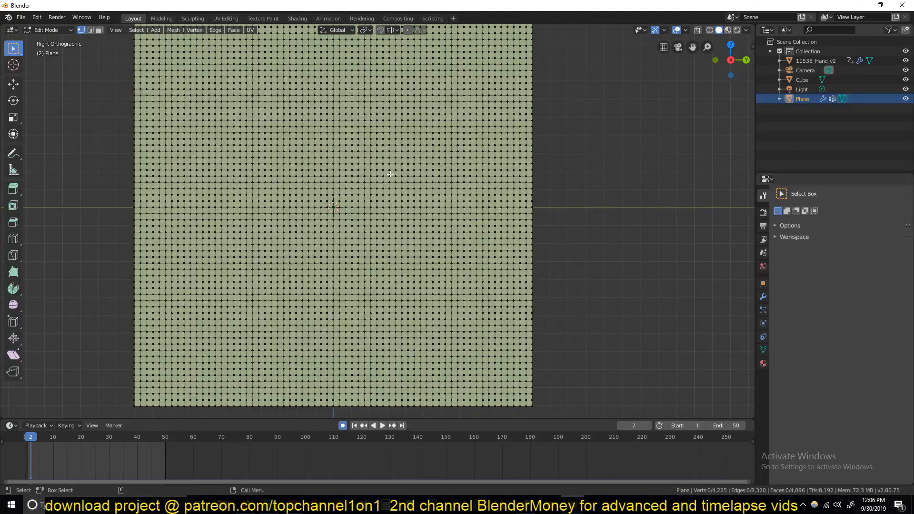
{"action": "scroll", "coordinate": [389, 174], "scroll_direction": "up", "scroll_amount": 1}
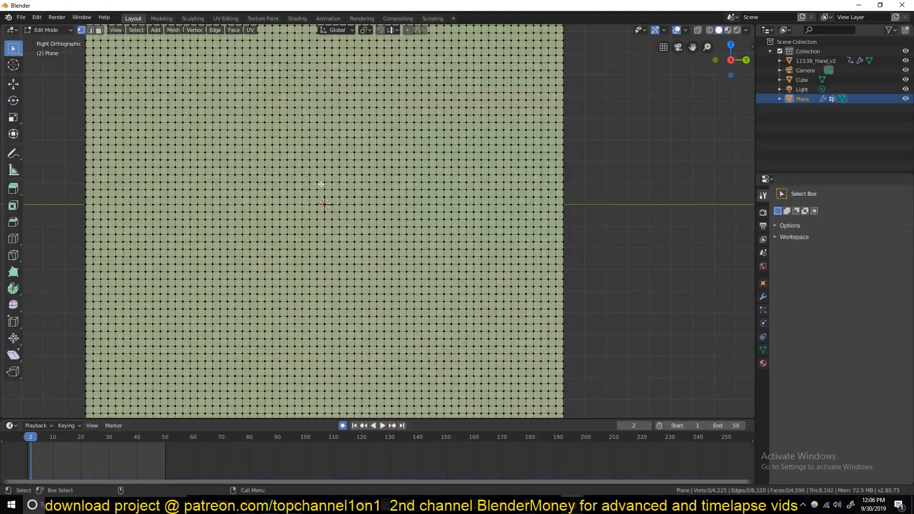
{"action": "scroll", "coordinate": [318, 183], "scroll_direction": "up", "scroll_amount": 3}
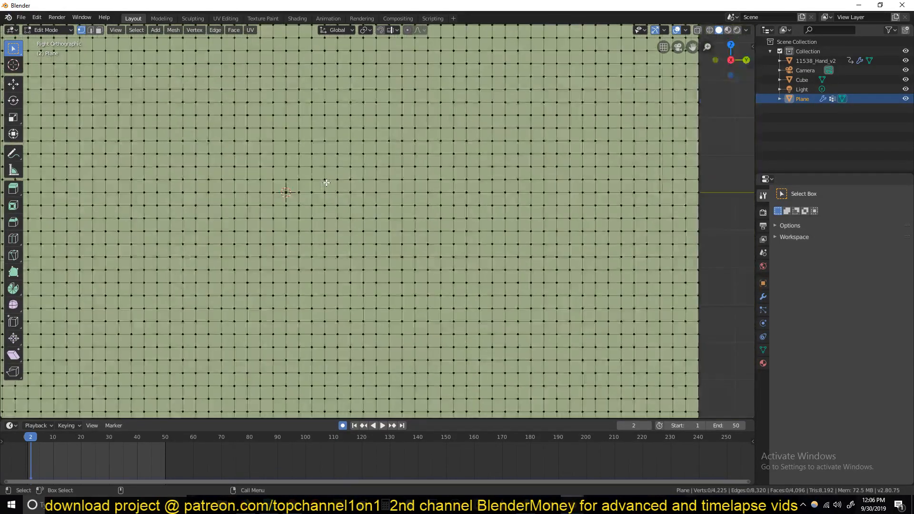
{"action": "key", "text": "z"}
{"action": "left_click", "coordinate": [190, 203]}
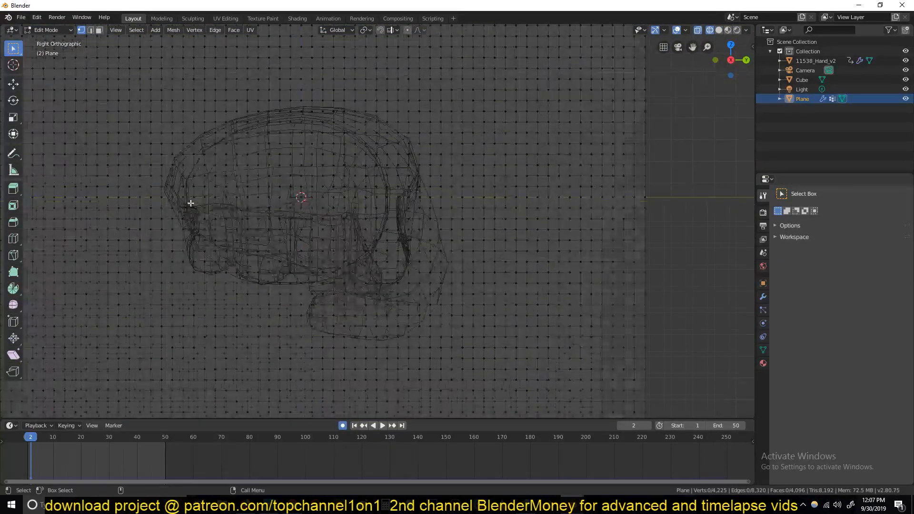
Knife-cut three freehand lines across the plane mesh around the fist's outline
{"action": "key", "text": "k"}
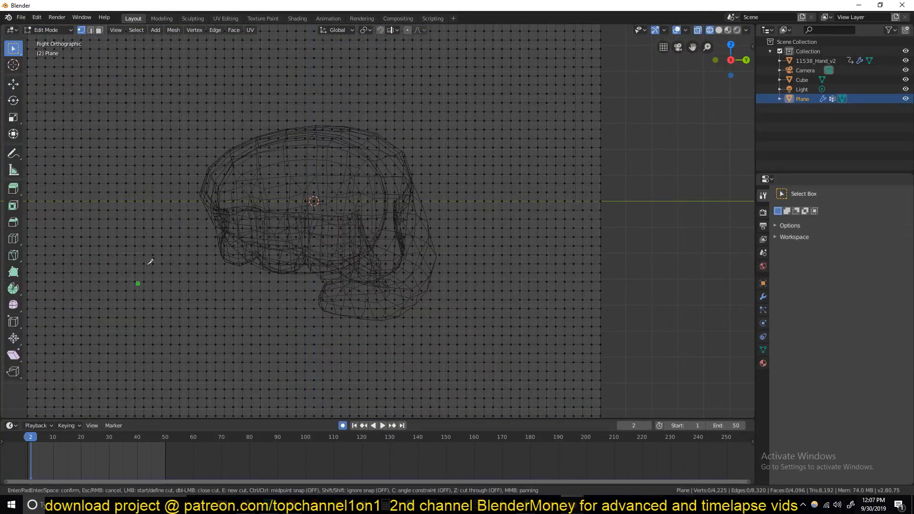
{"action": "mouse_move", "coordinate": [155, 343]}
{"action": "left_mouse_down"}
{"action": "mouse_move", "coordinate": [261, 181]}
{"action": "mouse_move", "coordinate": [474, 73]}
{"action": "left_mouse_up"}
{"action": "key", "text": "Return"}
{"action": "left_click", "coordinate": [185, 96]}
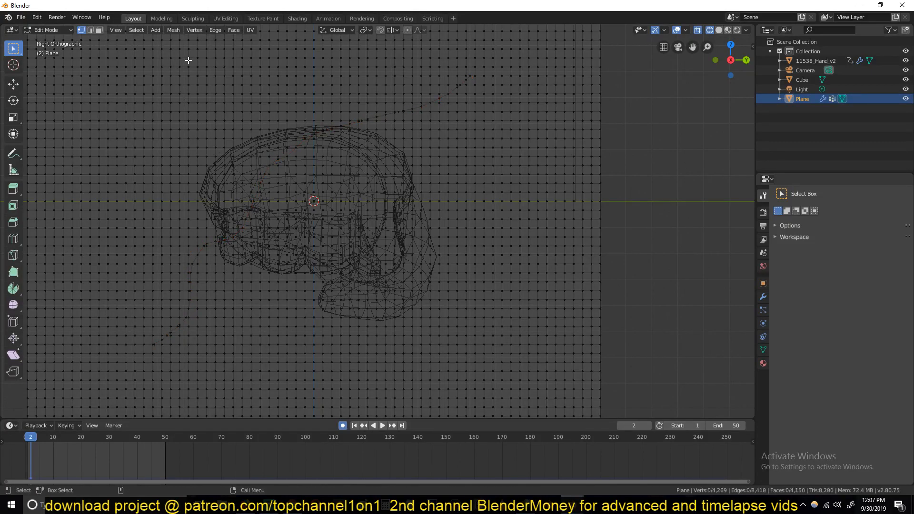
{"action": "key", "text": "k"}
{"action": "mouse_move", "coordinate": [219, 115]}
{"action": "left_mouse_down"}
{"action": "mouse_move", "coordinate": [261, 194]}
{"action": "mouse_move", "coordinate": [435, 320]}
{"action": "left_mouse_up"}
{"action": "key", "text": "Return"}
{"action": "left_click", "coordinate": [442, 221]}
{"action": "key", "text": "k"}
{"action": "mouse_move", "coordinate": [344, 38]}
{"action": "left_mouse_down"}
{"action": "mouse_move", "coordinate": [420, 195]}
{"action": "mouse_move", "coordinate": [311, 362]}
{"action": "left_mouse_up"}
{"action": "key", "text": "Return"}
{"action": "key", "text": "alt+a"}
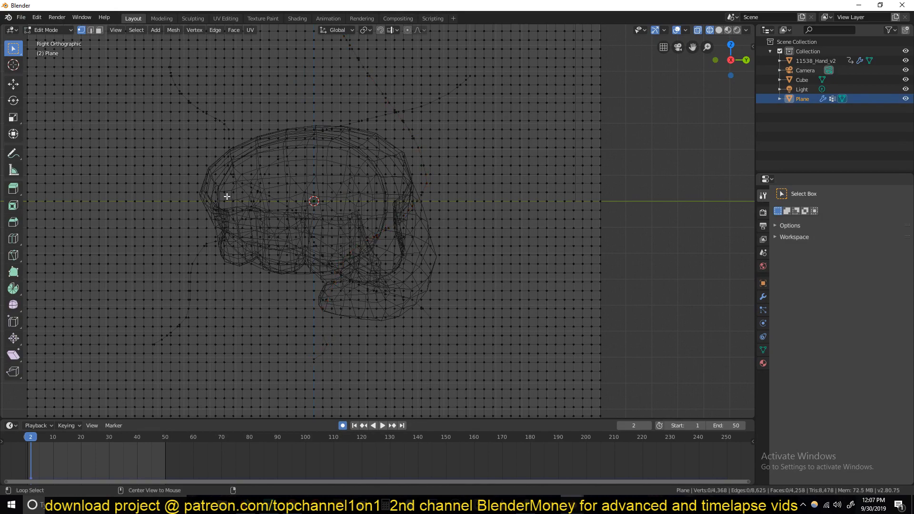
Show the plane in solid shading with edge selection and try a diagonal knife cut across it
{"action": "scroll", "coordinate": [419, 177], "scroll_direction": "down", "scroll_amount": 1}
{"action": "key", "text": "Tab"}
{"action": "key", "text": "z"}
{"action": "key", "text": "Tab"}
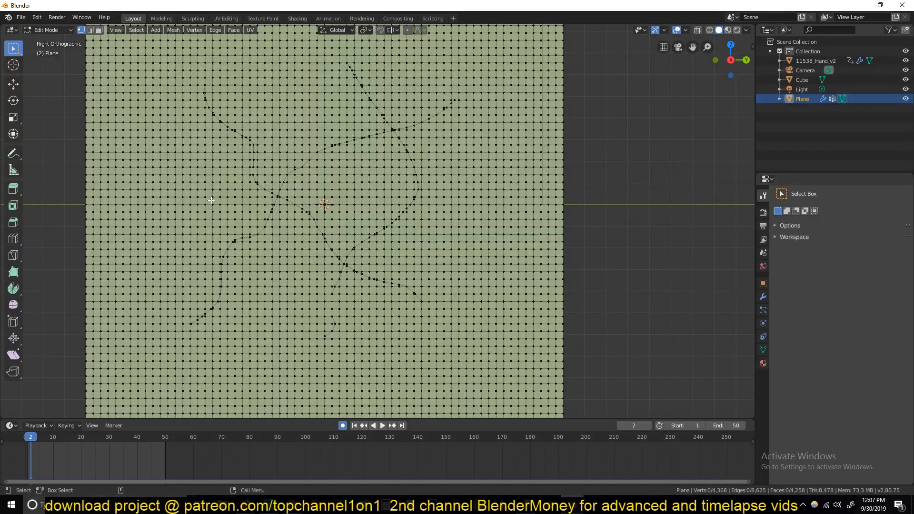
{"action": "key", "text": "k"}
{"action": "key", "text": "Escape"}
{"action": "left_click", "coordinate": [90, 30]}
{"action": "key", "text": "k"}
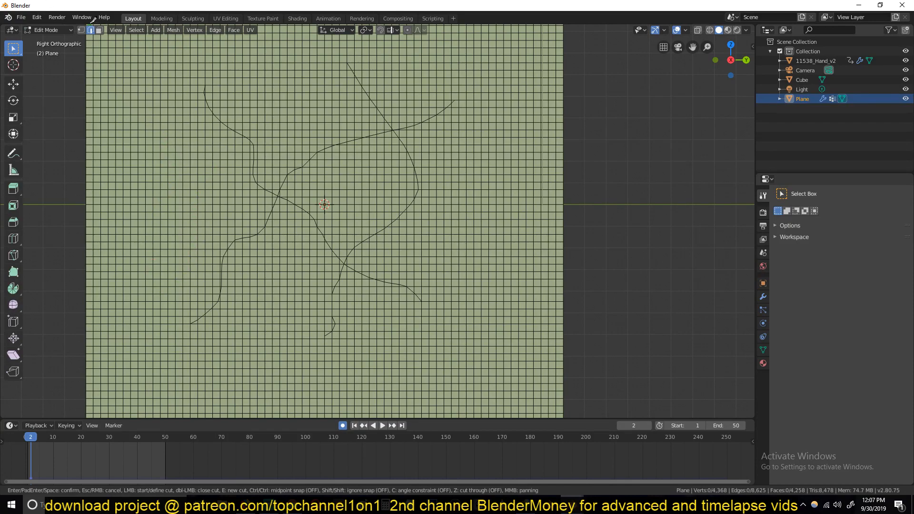
{"action": "mouse_move", "coordinate": [153, 170]}
{"action": "left_mouse_down"}
{"action": "mouse_move", "coordinate": [285, 224]}
{"action": "mouse_move", "coordinate": [474, 266]}
{"action": "left_mouse_up"}
{"action": "key", "text": "Escape"}
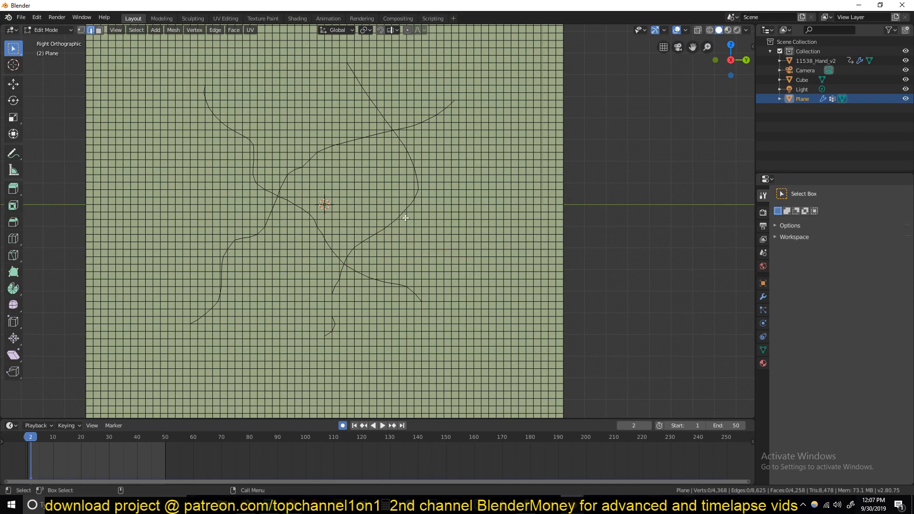
Knife-cut a rising diagonal line and a second crossing line through the middle of the plane
{"action": "key", "text": "k"}
{"action": "mouse_move", "coordinate": [498, 145]}
{"action": "left_mouse_down"}
{"action": "mouse_move", "coordinate": [471, 167]}
{"action": "mouse_move", "coordinate": [335, 220]}
{"action": "mouse_move", "coordinate": [198, 309]}
{"action": "left_mouse_up"}
{"action": "key", "text": "Return"}
{"action": "key", "text": "k"}
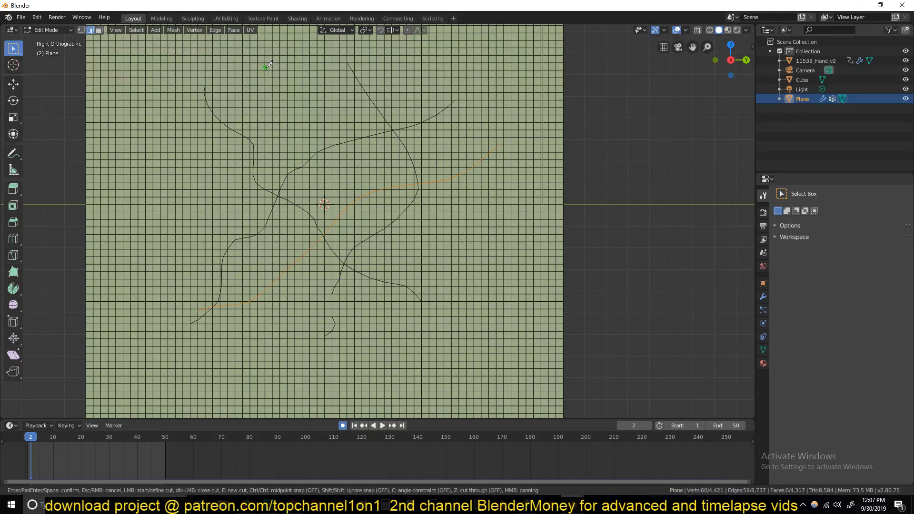
{"action": "left_click_drag", "start_coordinate": [262, 47], "coordinate": [351, 206]}
{"action": "key", "text": "Return"}
{"action": "key", "text": "alt+a"}
Return to Object Mode and play the simulation briefly to test the knife-cut plane
{"action": "middle_click_drag", "start_coordinate": [404, 114], "coordinate": [390, 257]}
{"action": "key", "text": "Tab"}
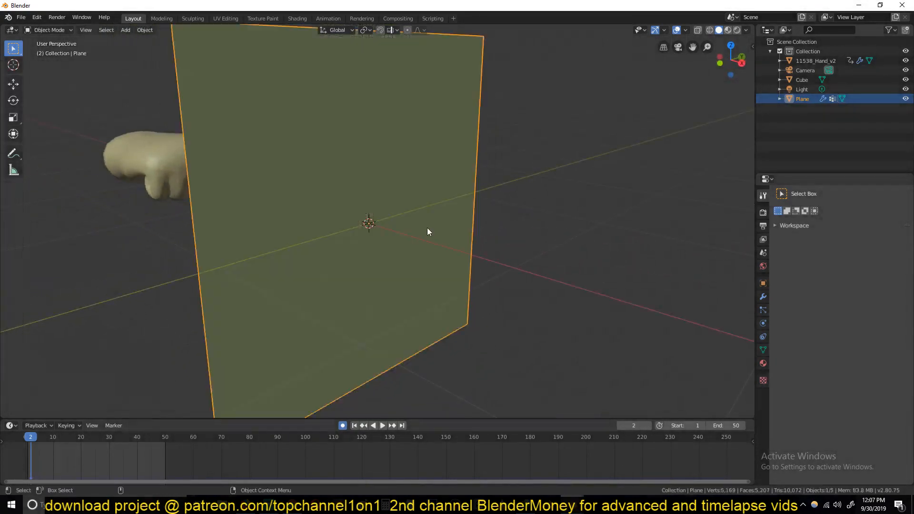
{"action": "key", "text": "space"}
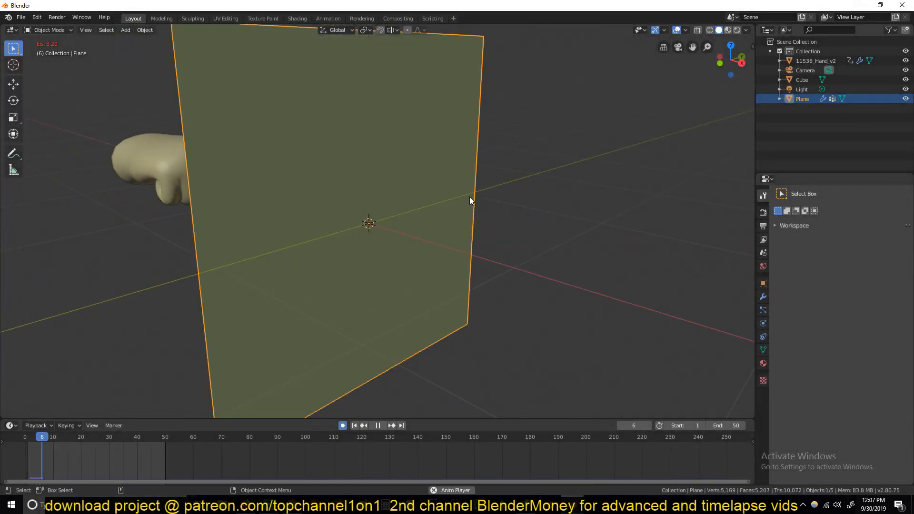
{"action": "key", "text": "Escape"}
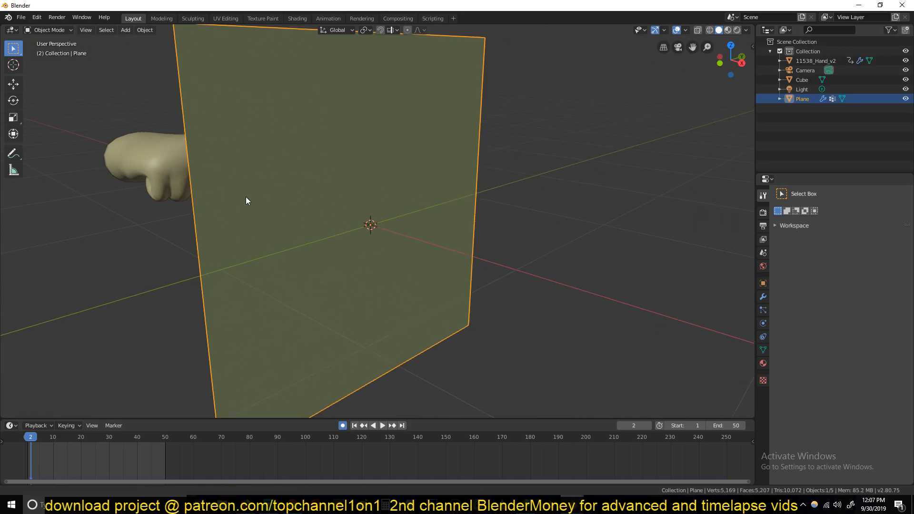
{"action": "middle_click_drag", "start_coordinate": [241, 199], "coordinate": [302, 226]}
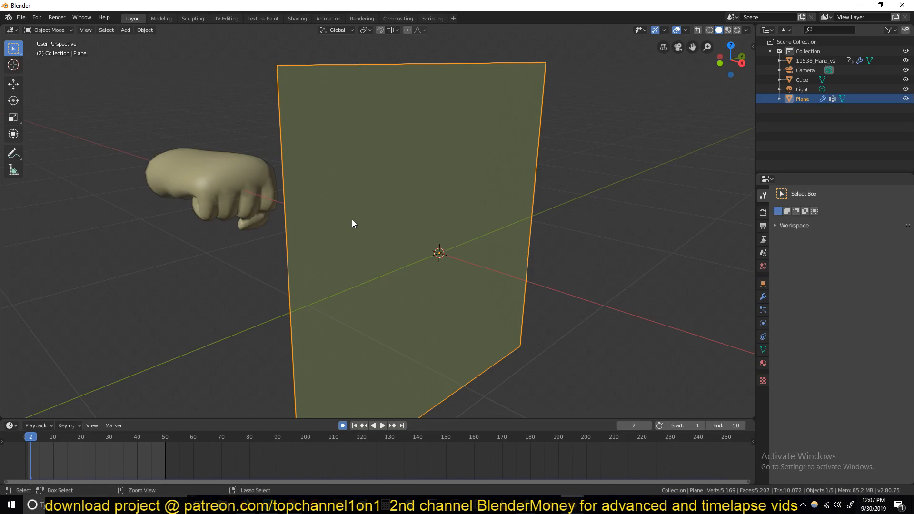
Undo all the knife cuts to restore the plane's evenly subdivided grid
{"action": "key", "text": "Tab"}
{"action": "key", "text": "Tab"}
{"action": "key", "text": "ctrl+z"}
{"action": "key", "text": "ctrl+z"}
{"action": "key", "text": "ctrl+z"}
{"action": "key", "text": "ctrl+z"}
{"action": "key", "text": "ctrl+z"}
{"action": "key", "text": "ctrl+z"}
{"action": "key", "text": "ctrl+z"}
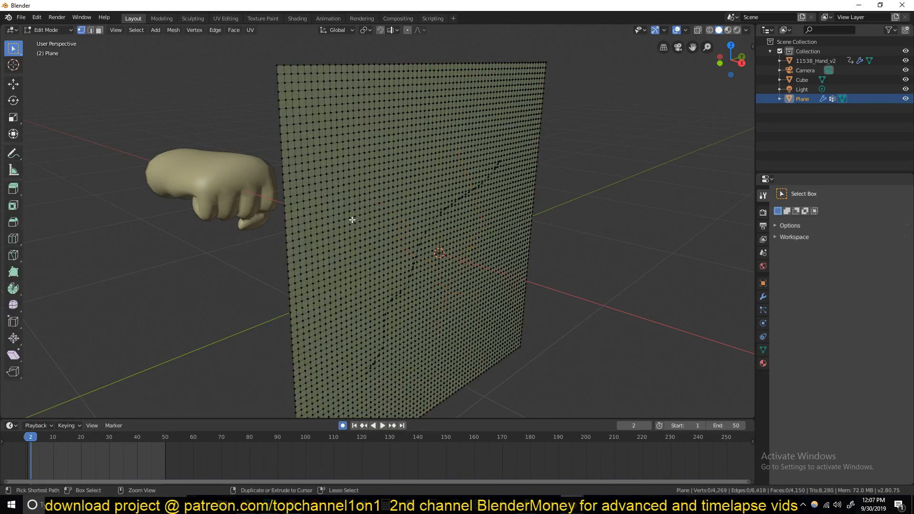
{"action": "key", "text": "ctrl+z"}
{"action": "key", "text": "ctrl+z"}
{"action": "key", "text": "ctrl+z"}
{"action": "key", "text": "ctrl+z"}
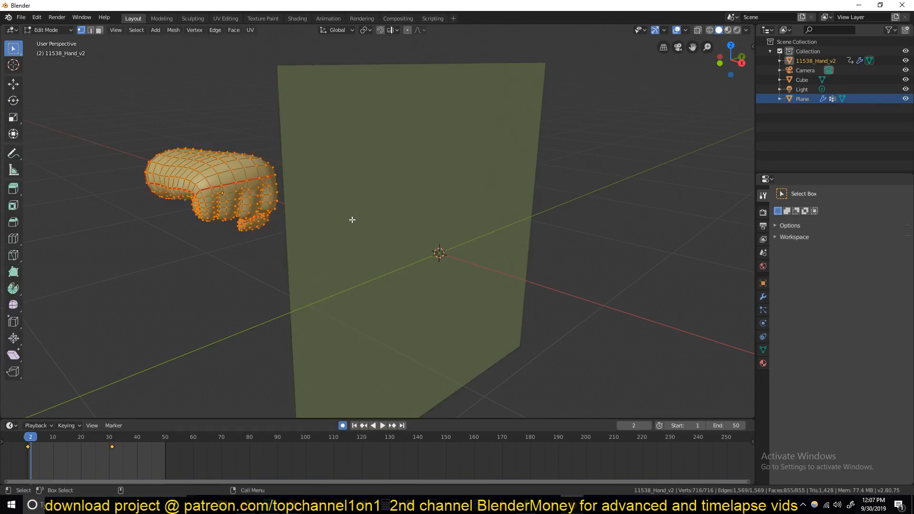
{"action": "key", "text": "ctrl+z"}
{"action": "key", "text": "ctrl+z"}
{"action": "key", "text": "ctrl+z"}
{"action": "key", "text": "ctrl+z"}
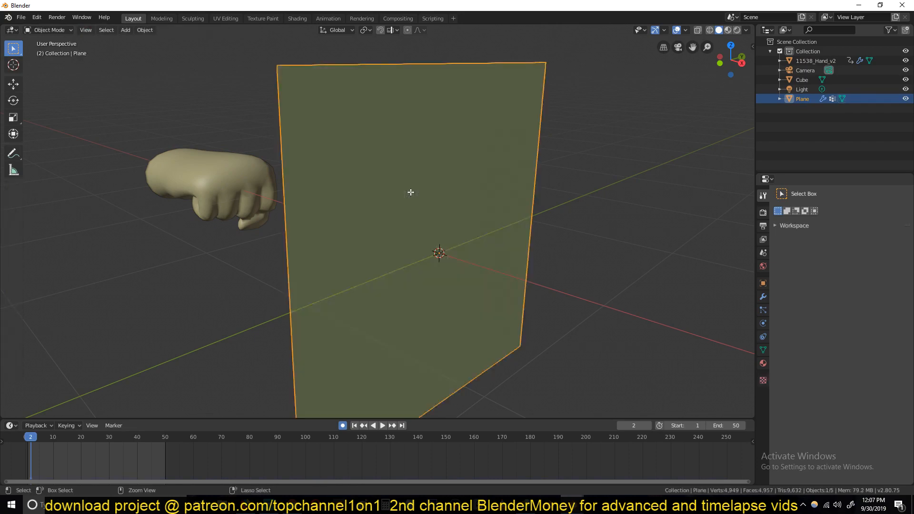
{"action": "key", "text": "ctrl+z"}
{"action": "key", "text": "ctrl+z"}
Set the plane's cloth Quality Steps to 1 and play the simulation briefly to test the speed
{"action": "left_click", "coordinate": [762, 310]}
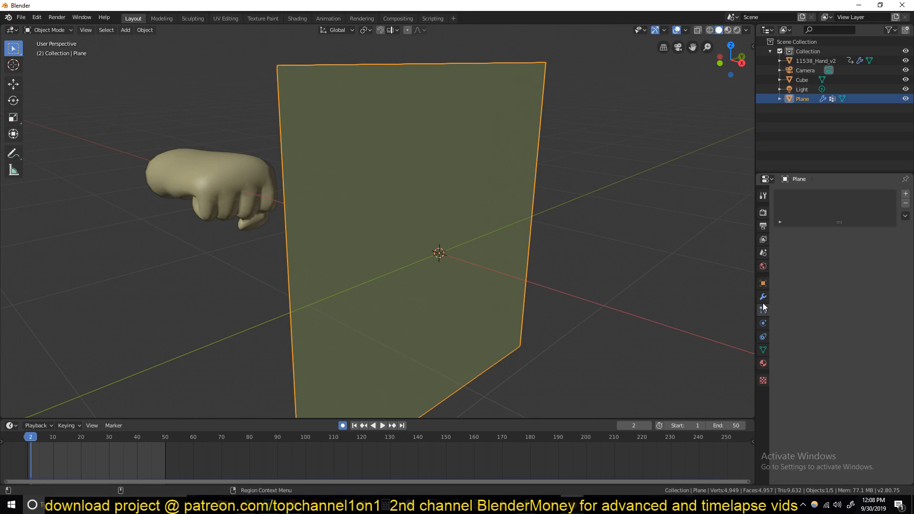
{"action": "left_click", "coordinate": [763, 324]}
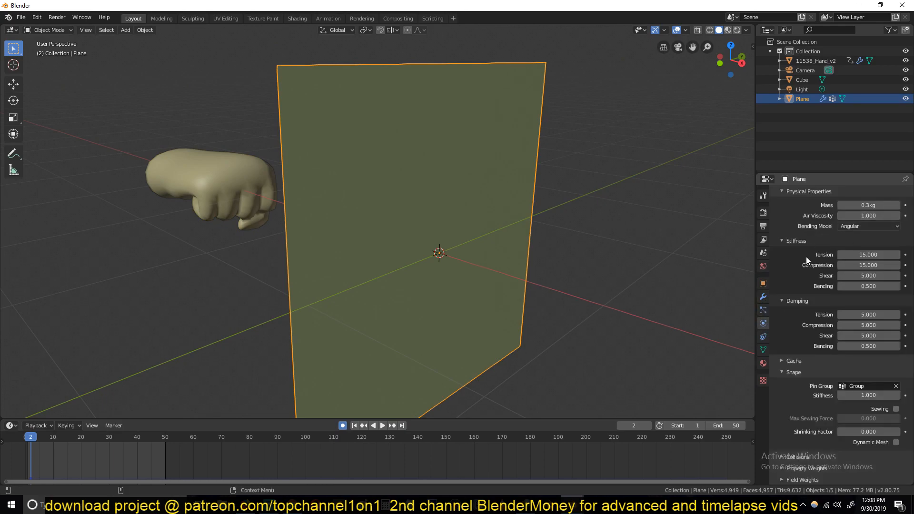
{"action": "scroll", "coordinate": [807, 262], "scroll_direction": "up", "scroll_amount": 5}
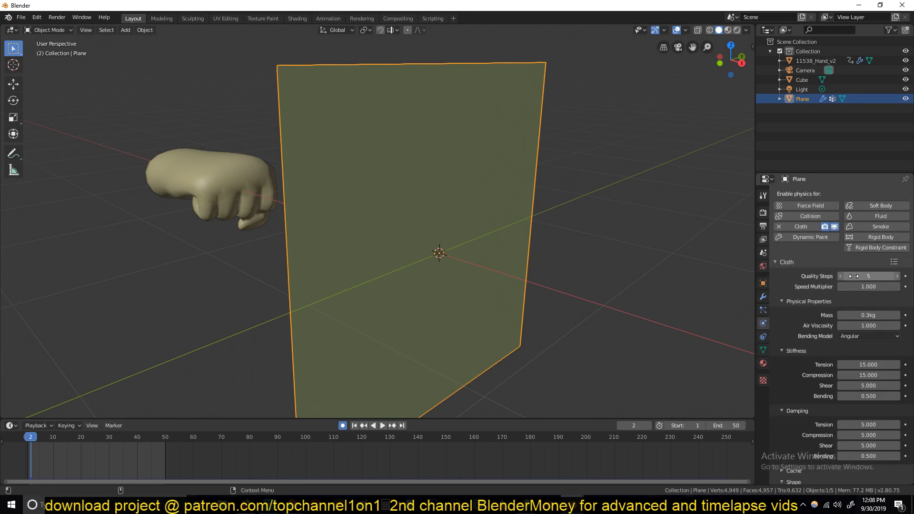
{"action": "left_click", "coordinate": [839, 276]}
{"action": "left_click", "coordinate": [839, 276]}
{"action": "key", "text": "space"}
{"action": "key", "text": "Escape"}
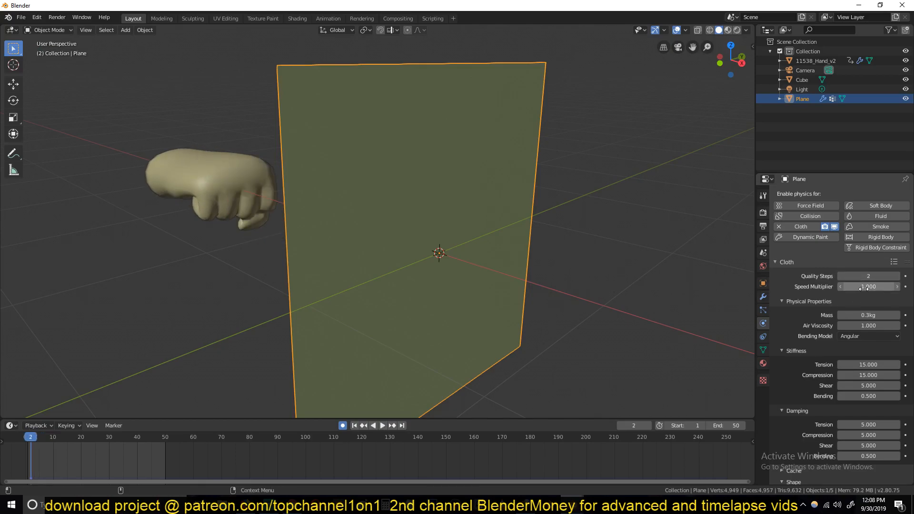
{"action": "left_click", "coordinate": [839, 276]}
{"action": "key", "text": "space"}
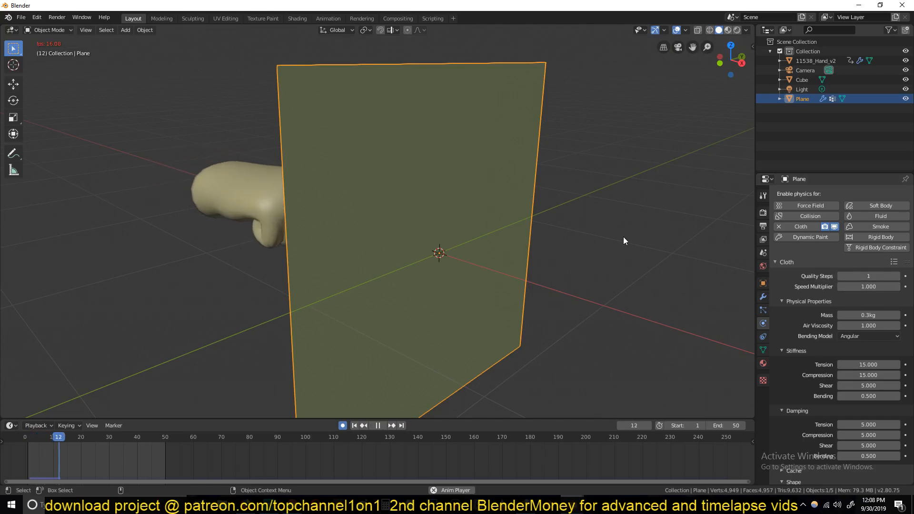
{"action": "key", "text": "Escape"}
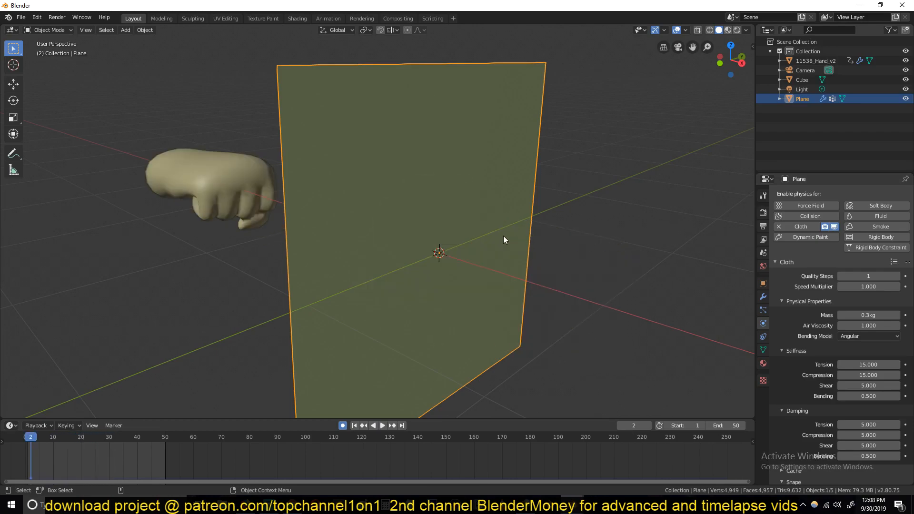
In Edit Mode from the right orthographic view, knife-cut three crossing freehand lines through the plane's center
{"action": "key", "text": "KP_3"}
{"action": "key", "text": "Tab"}
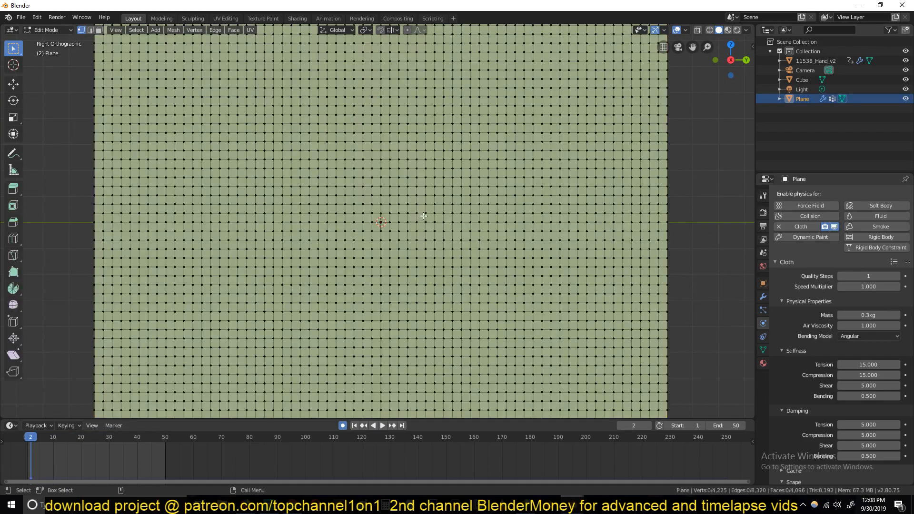
{"action": "scroll", "coordinate": [265, 217], "scroll_direction": "down", "scroll_amount": 3}
{"action": "key", "text": "k"}
{"action": "mouse_move", "coordinate": [457, 124]}
{"action": "left_mouse_down"}
{"action": "mouse_move", "coordinate": [339, 239]}
{"action": "mouse_move", "coordinate": [214, 310]}
{"action": "left_mouse_up"}
{"action": "key", "text": "Return"}
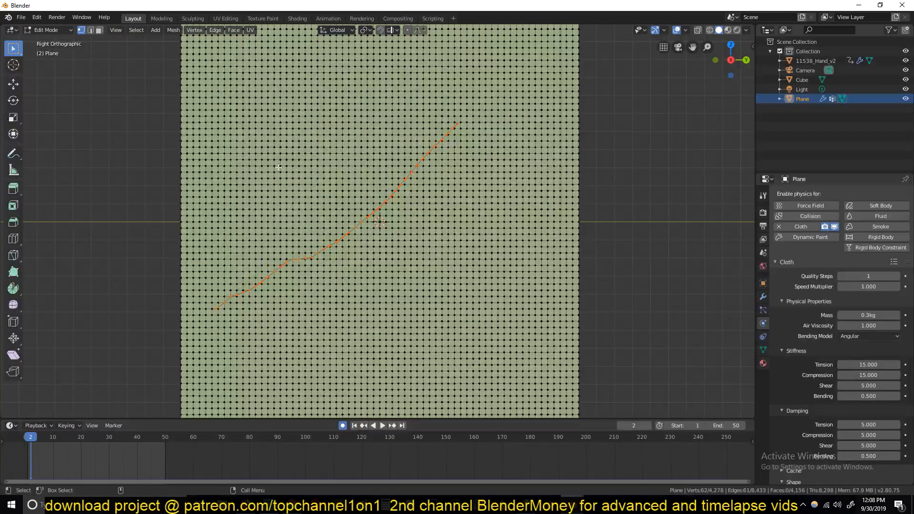
{"action": "key", "text": "k"}
{"action": "mouse_move", "coordinate": [277, 116]}
{"action": "left_mouse_down"}
{"action": "mouse_move", "coordinate": [369, 201]}
{"action": "mouse_move", "coordinate": [456, 329]}
{"action": "left_mouse_up"}
{"action": "key", "text": "Return"}
{"action": "key", "text": "k"}
{"action": "mouse_move", "coordinate": [372, 108]}
{"action": "left_mouse_down"}
{"action": "mouse_move", "coordinate": [415, 180]}
{"action": "mouse_move", "coordinate": [310, 334]}
{"action": "left_mouse_up"}
{"action": "key", "text": "Return"}
{"action": "key", "text": "alt+a"}
Knife-cut one roughly horizontal line and one winding vertical line across the existing cuts
{"action": "key", "text": "k"}
{"action": "mouse_move", "coordinate": [242, 191]}
{"action": "left_mouse_down"}
{"action": "mouse_move", "coordinate": [409, 228]}
{"action": "mouse_move", "coordinate": [483, 201]}
{"action": "left_mouse_up"}
{"action": "key", "text": "Return"}
{"action": "key", "text": "alt+a"}
{"action": "key", "text": "k"}
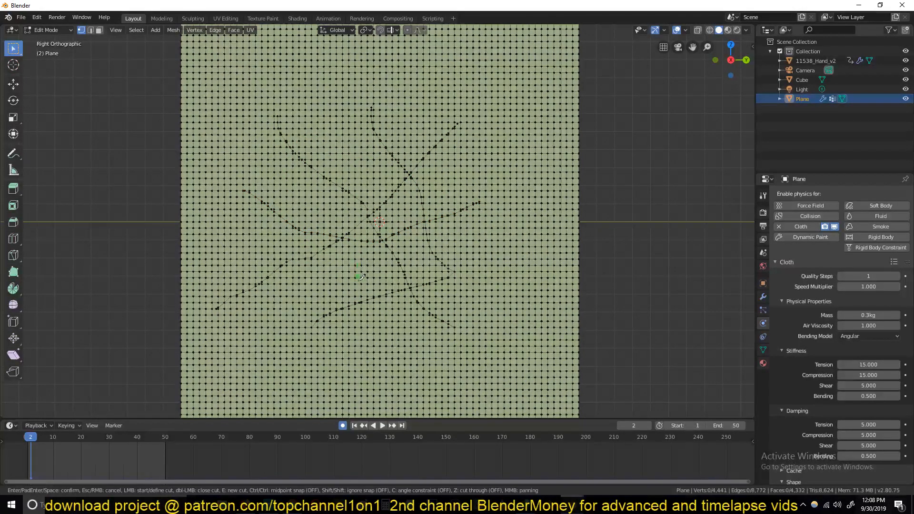
{"action": "mouse_move", "coordinate": [381, 328]}
{"action": "left_mouse_down"}
{"action": "mouse_move", "coordinate": [297, 236]}
{"action": "mouse_move", "coordinate": [343, 153]}
{"action": "mouse_move", "coordinate": [316, 116]}
{"action": "left_mouse_up"}
{"action": "key", "text": "Return"}
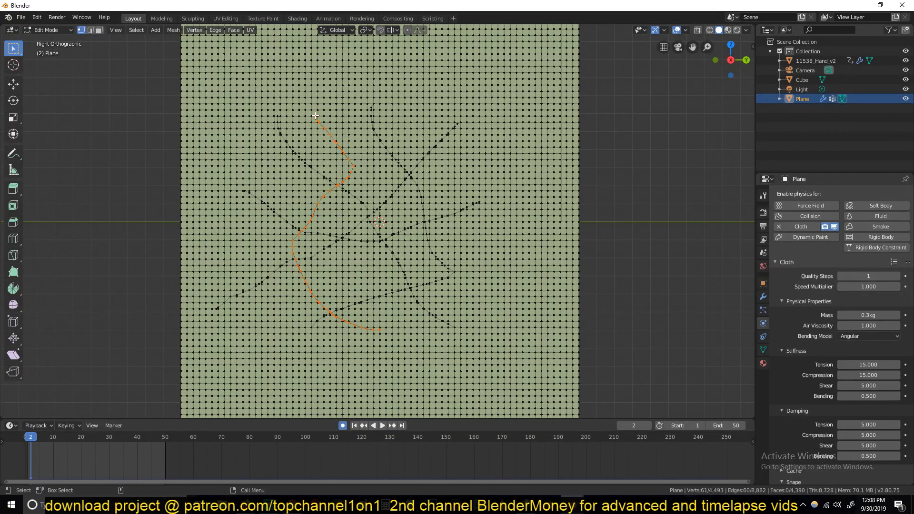
Play the simulation in Object Mode from an angled view to check how the cut plane deforms around the fist
{"action": "middle_click_drag", "start_coordinate": [390, 234], "coordinate": [428, 261]}
{"action": "key", "text": "Tab"}
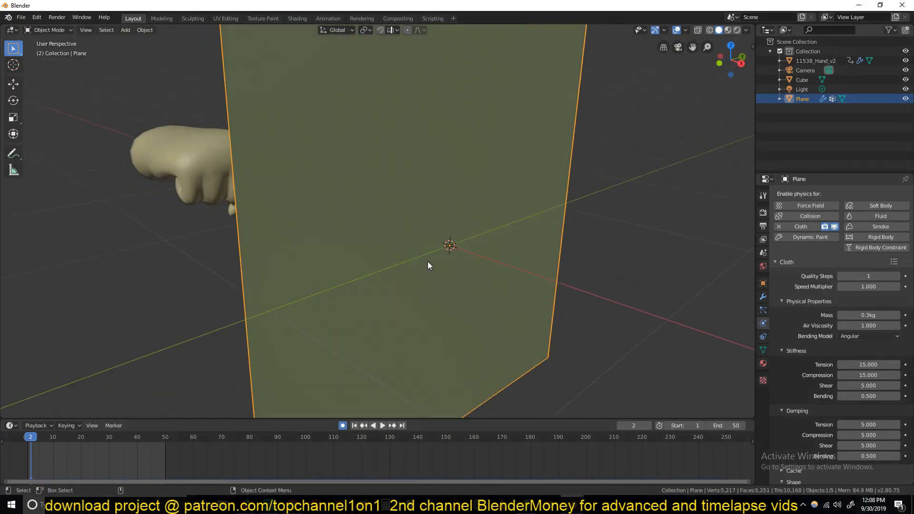
{"action": "key", "text": "space"}
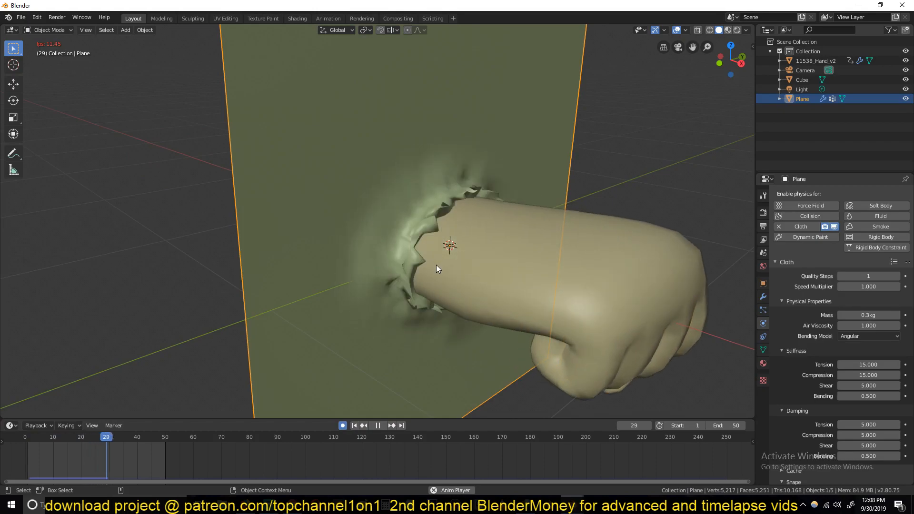
{"action": "key", "text": "Escape"}
Rip the plane mesh along the selected winding cut, leaving the split edges in their original place
{"action": "key", "text": "Tab"}
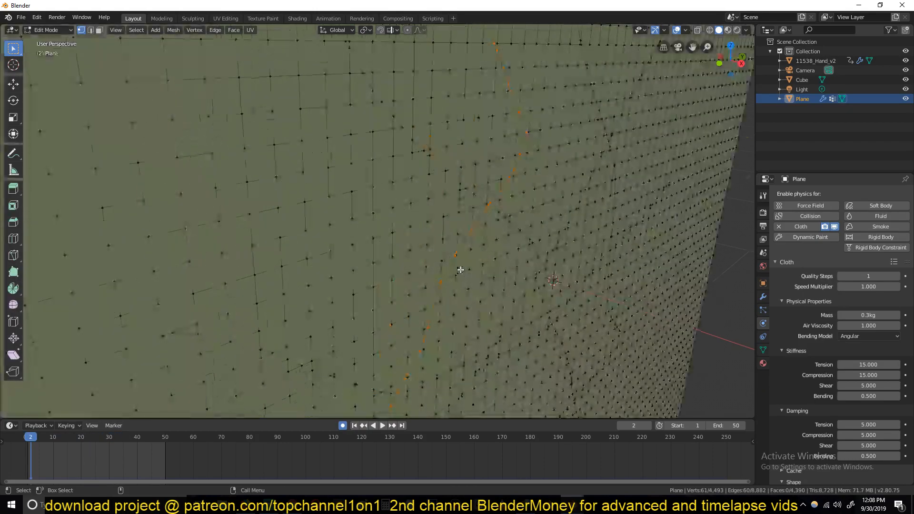
{"action": "scroll", "coordinate": [440, 253], "scroll_direction": "up", "scroll_amount": 2}
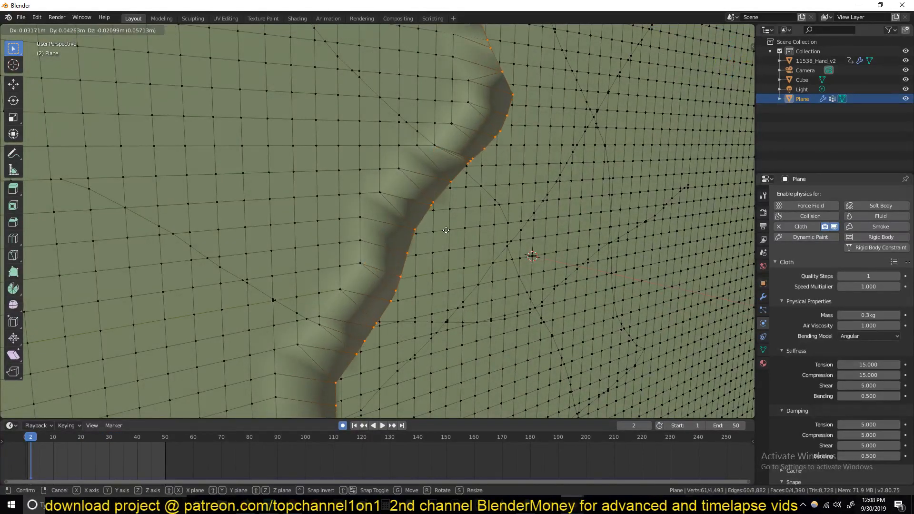
{"action": "scroll", "coordinate": [426, 237], "scroll_direction": "down", "scroll_amount": 5}
{"action": "middle_click_drag", "start_coordinate": [392, 264], "coordinate": [439, 234]}
{"action": "key", "text": "2"}
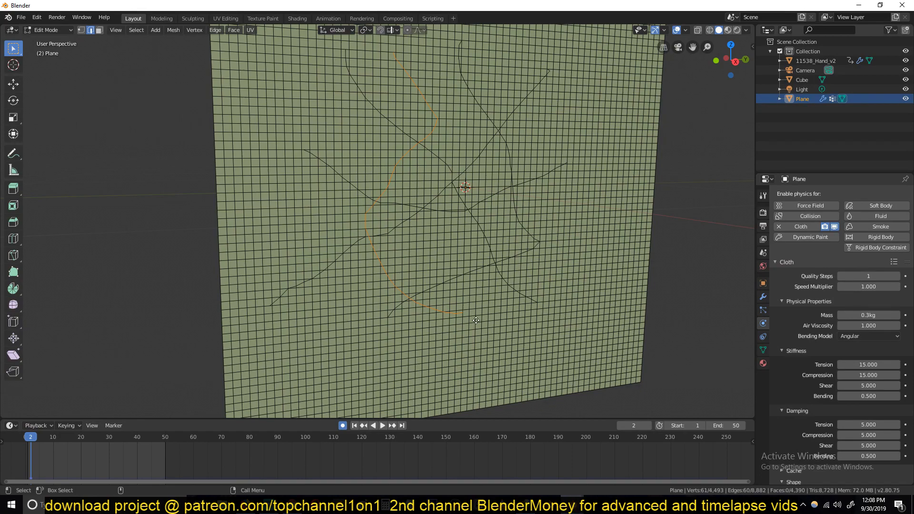
{"action": "key", "text": "e"}
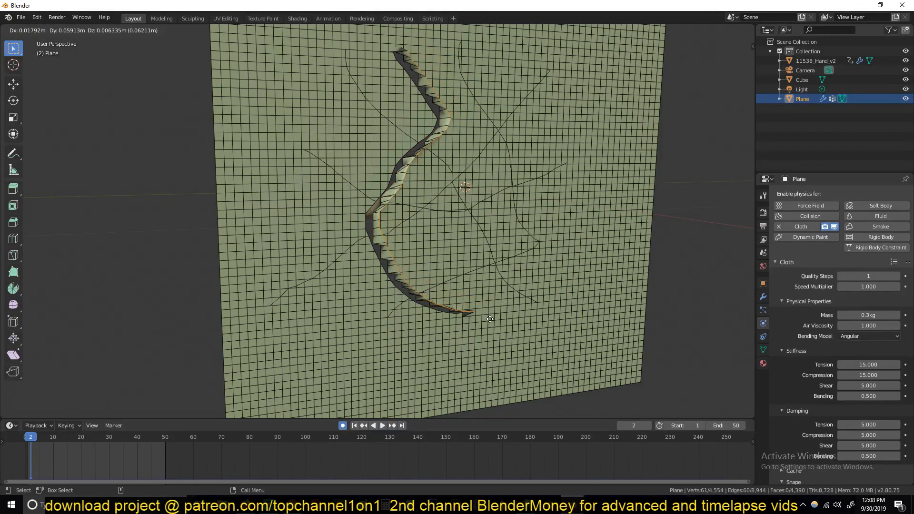
{"action": "right_click", "coordinate": [490, 319]}
Play the simulation to check how the ripped seam opens around the fist, and cancel the playback
{"action": "key", "text": "Tab"}
{"action": "key", "text": "space"}
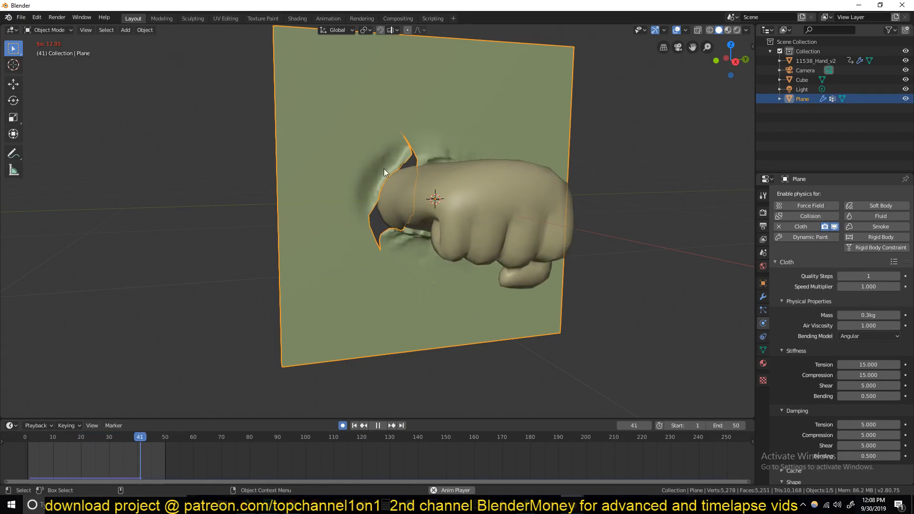
{"action": "key", "text": "Escape"}
{"action": "middle_click_drag", "start_coordinate": [425, 220], "coordinate": [415, 223]}
Rip the lower-left diagonal cut in Edit Mode from its outer end to the already ripped winding seam, leaving the edges in place
{"action": "key", "text": "Tab"}
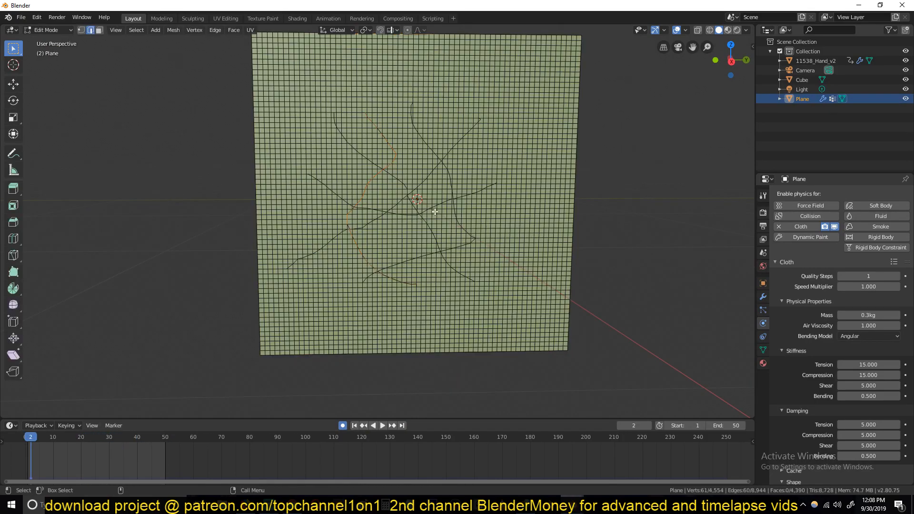
{"action": "scroll", "coordinate": [435, 211], "scroll_direction": "up", "scroll_amount": 3}
{"action": "middle_click_drag", "start_coordinate": [239, 297], "coordinate": [276, 279]}
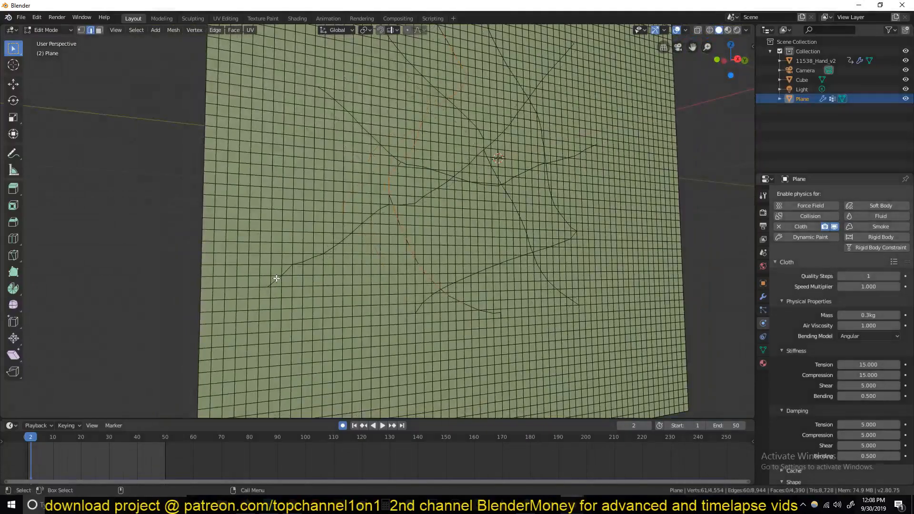
{"action": "scroll", "coordinate": [276, 282], "scroll_direction": "up", "scroll_amount": 3}
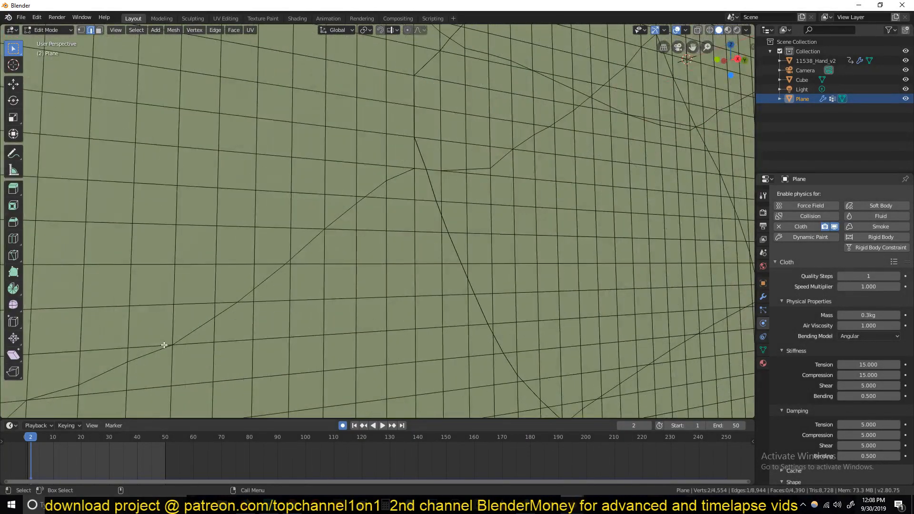
{"action": "left_click", "coordinate": [169, 341]}
{"action": "left_click", "coordinate": [187, 335]}
{"action": "middle_click_drag", "start_coordinate": [444, 143], "coordinate": [405, 202], "text": "shift"}
{"action": "middle_click_drag", "start_coordinate": [351, 268], "coordinate": [401, 234], "text": "shift"}
{"action": "left_click", "coordinate": [357, 235], "text": "ctrl"}
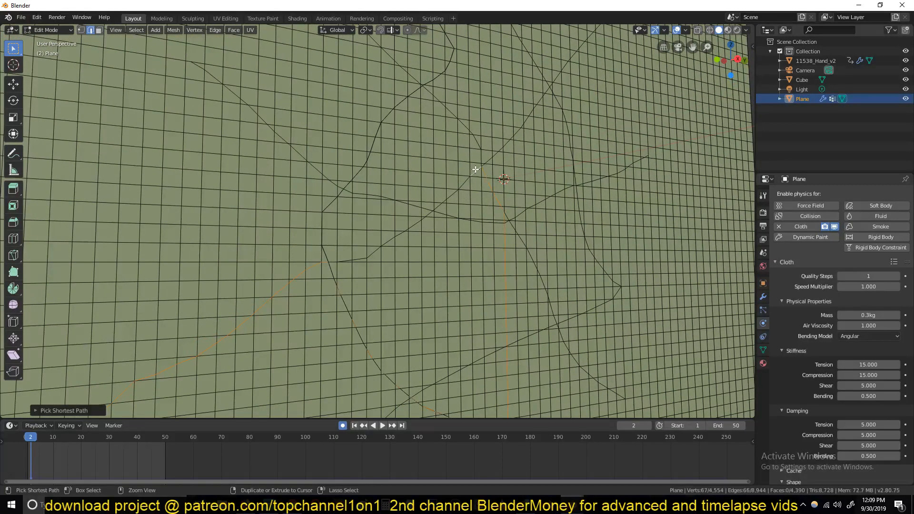
{"action": "middle_click_drag", "start_coordinate": [337, 273], "coordinate": [357, 263], "text": "shift"}
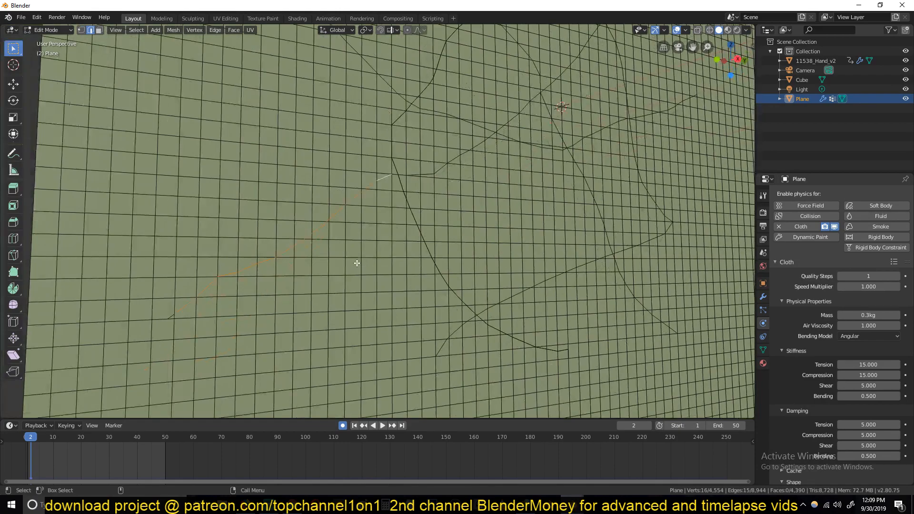
{"action": "scroll", "coordinate": [392, 180], "scroll_direction": "up", "scroll_amount": 2}
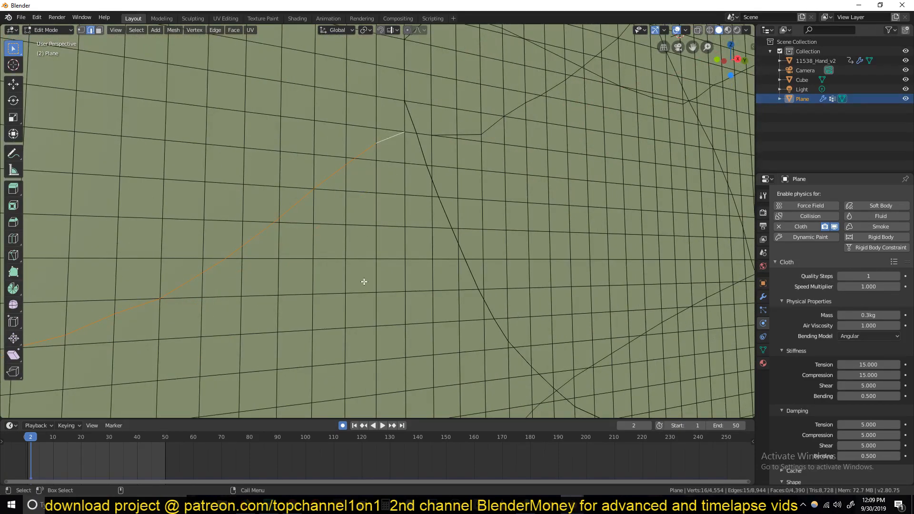
{"action": "key", "text": "v"}
{"action": "right_click", "coordinate": [372, 267]}
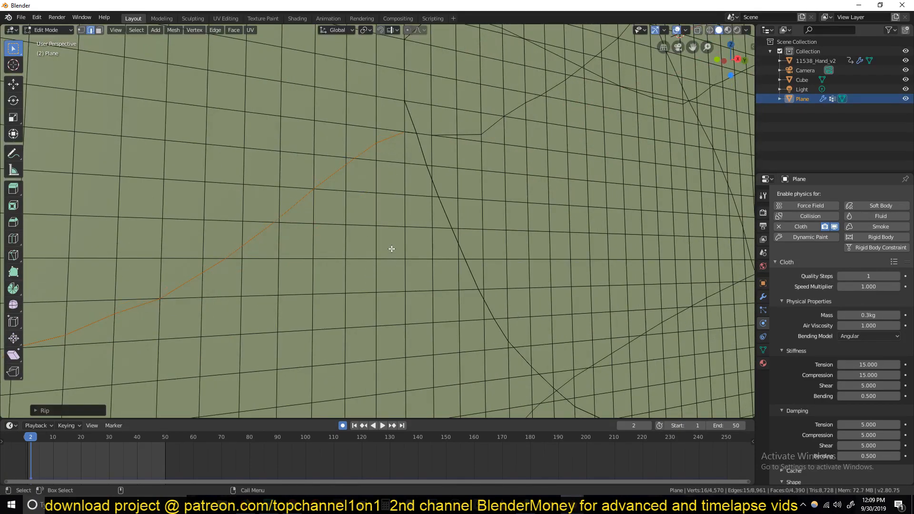
Test-move the ripped diagonal edges to check that they are separated, cancelling each move
{"action": "key", "text": "g"}
{"action": "right_click", "coordinate": [394, 264]}
{"action": "key", "text": "g"}
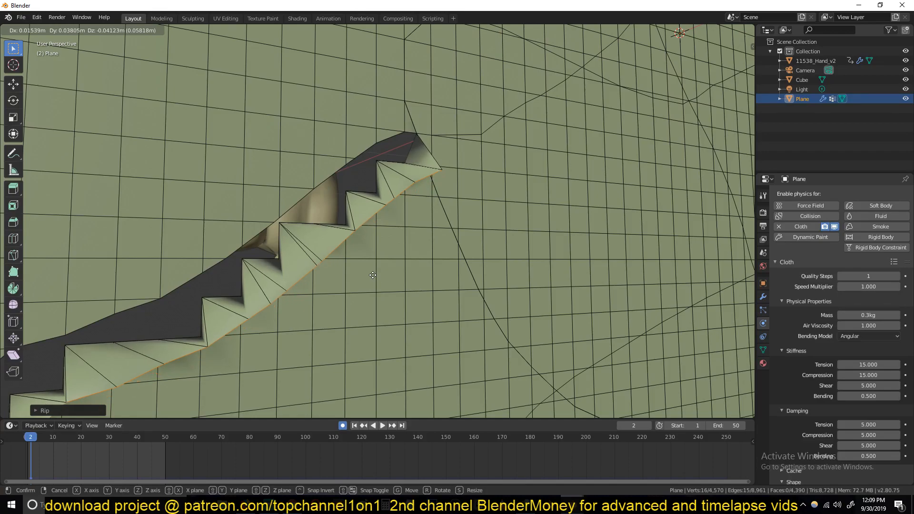
{"action": "right_click", "coordinate": [373, 275]}
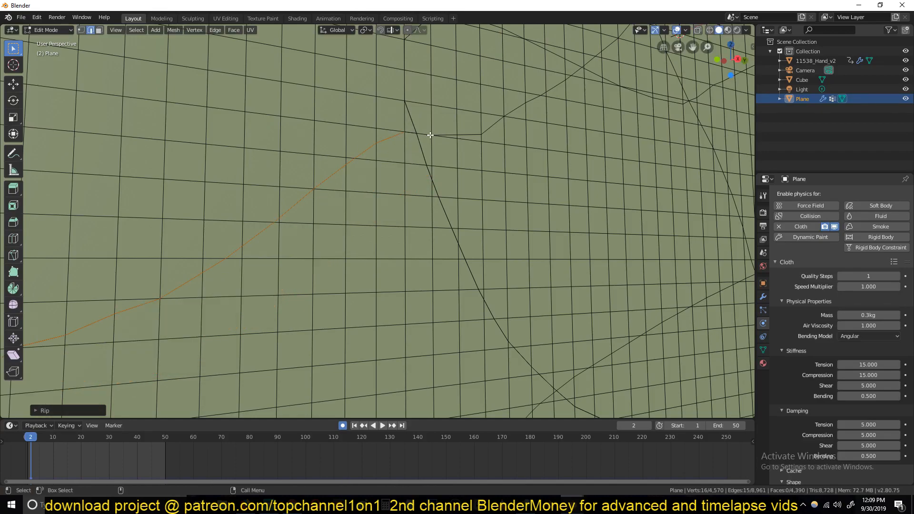
{"action": "key", "text": "g"}
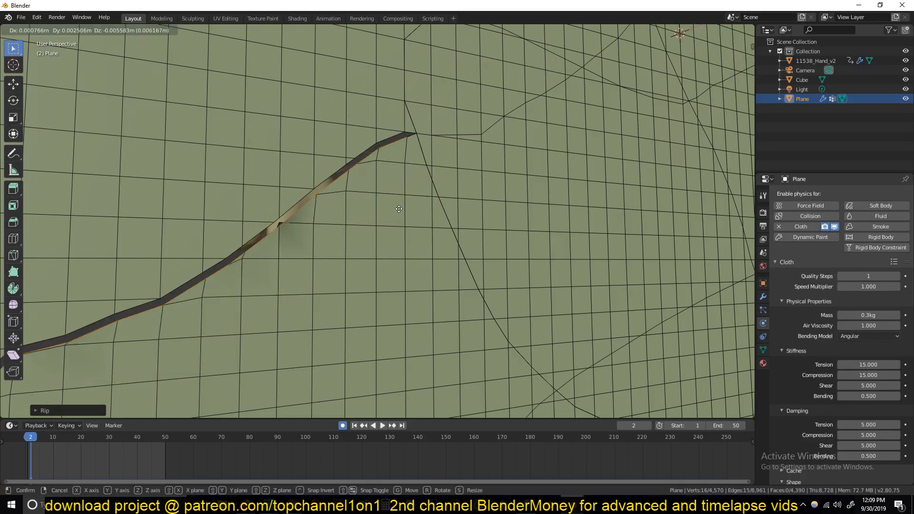
{"action": "right_click", "coordinate": [406, 214]}
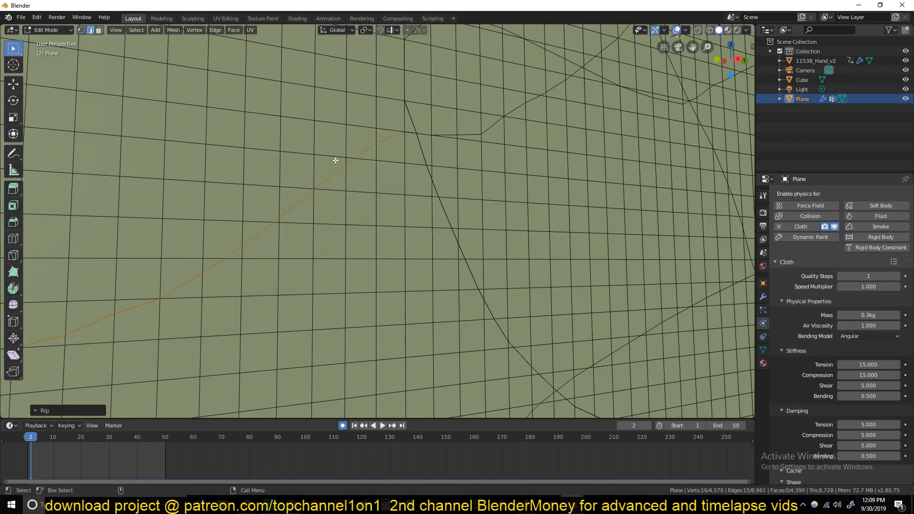
Rip the rest of the diagonal cut from the winding seam to its upper-right end, leaving the edges in place
{"action": "left_click", "coordinate": [455, 127]}
{"action": "scroll", "coordinate": [457, 126], "scroll_direction": "down", "scroll_amount": 2}
{"action": "middle_click_drag", "start_coordinate": [457, 127], "coordinate": [233, 363], "text": "shift"}
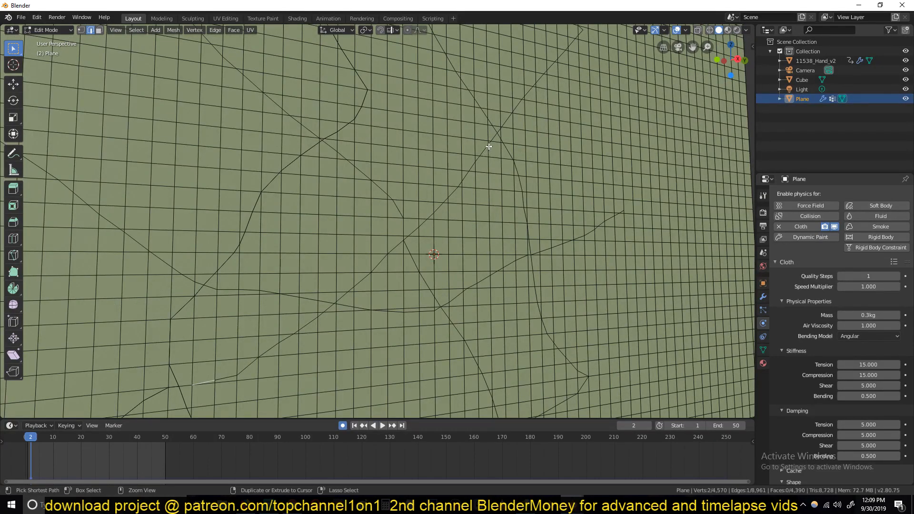
{"action": "middle_click_drag", "start_coordinate": [511, 106], "coordinate": [484, 160], "text": "shift"}
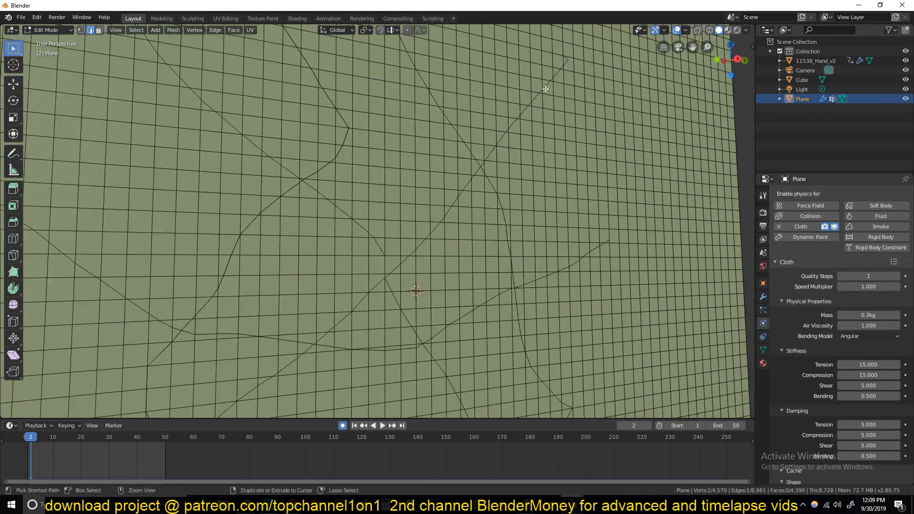
{"action": "left_click", "coordinate": [566, 62], "text": "ctrl"}
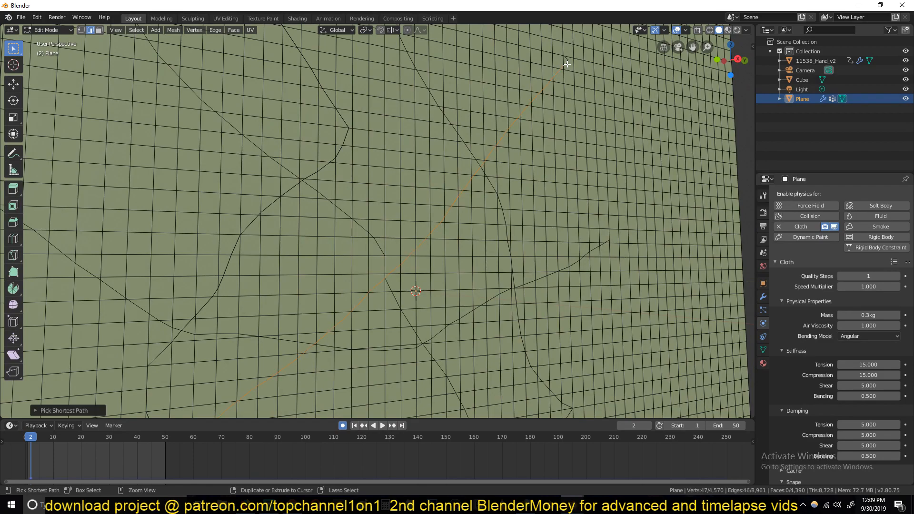
{"action": "key", "text": "v"}
{"action": "right_click", "coordinate": [463, 344]}
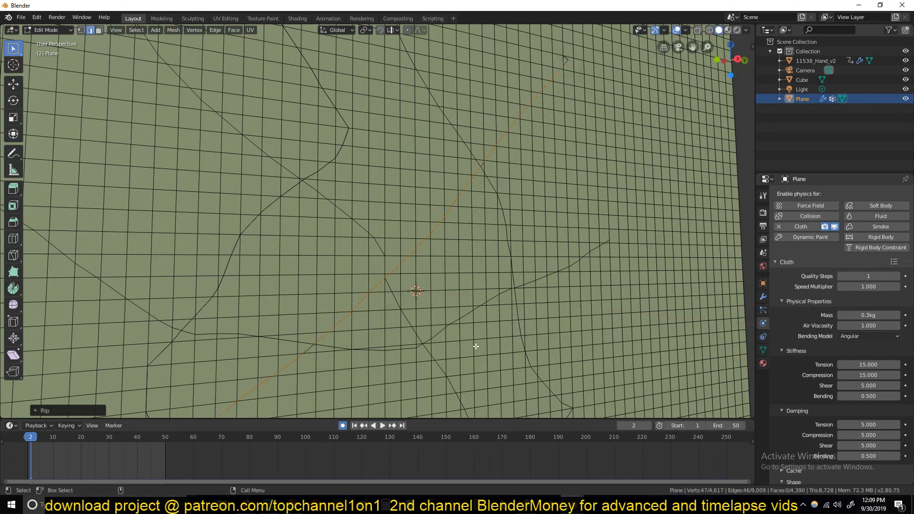
{"action": "scroll", "coordinate": [475, 344], "scroll_direction": "down", "scroll_amount": 2}
{"action": "left_click", "coordinate": [393, 62]}
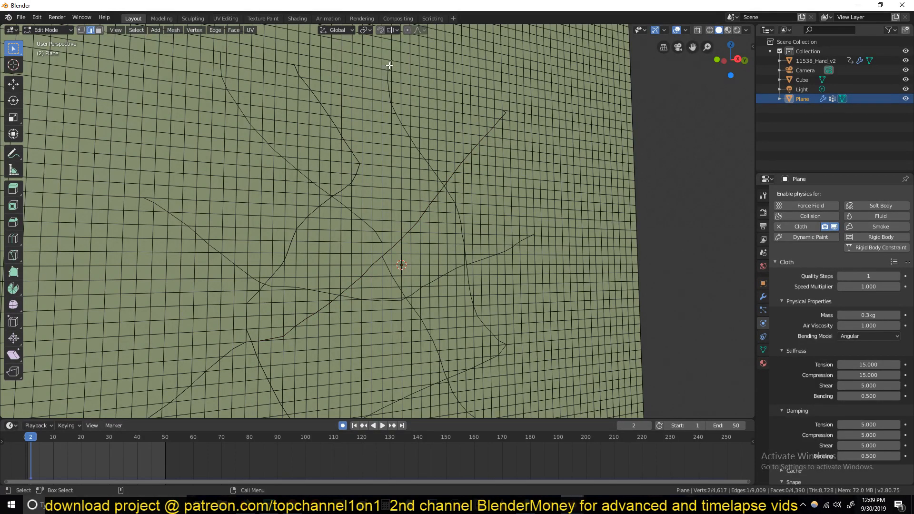
{"action": "scroll", "coordinate": [388, 204], "scroll_direction": "up", "scroll_amount": 3}
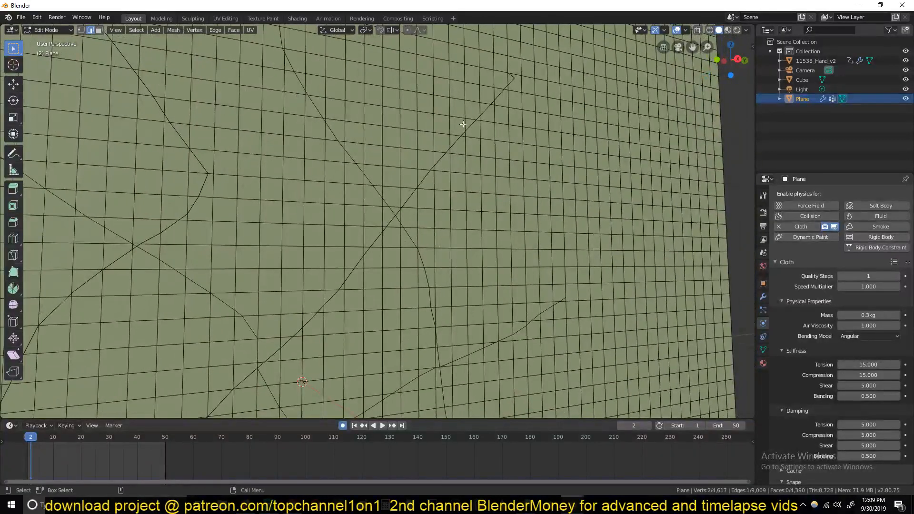
{"action": "scroll", "coordinate": [312, 85], "scroll_direction": "down", "scroll_amount": 1}
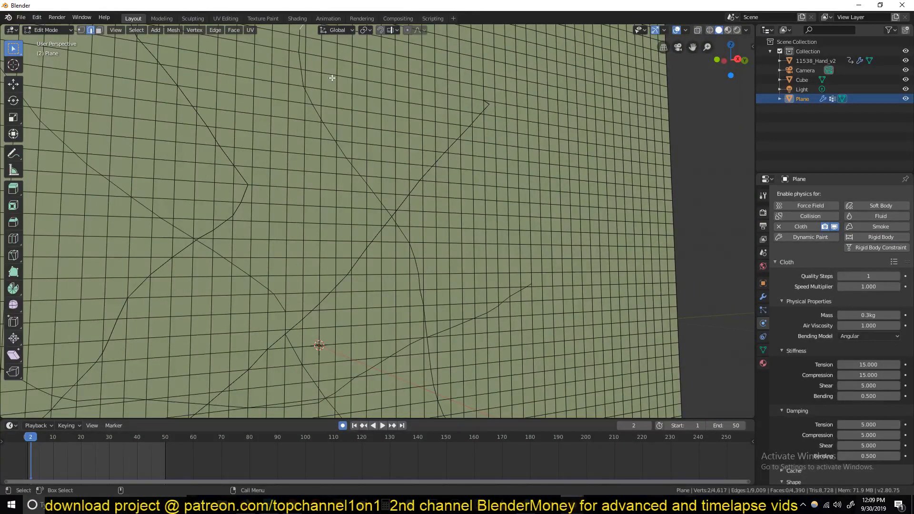
{"action": "left_click", "coordinate": [422, 302], "text": "ctrl"}
{"action": "left_click", "coordinate": [419, 299], "text": "ctrl"}
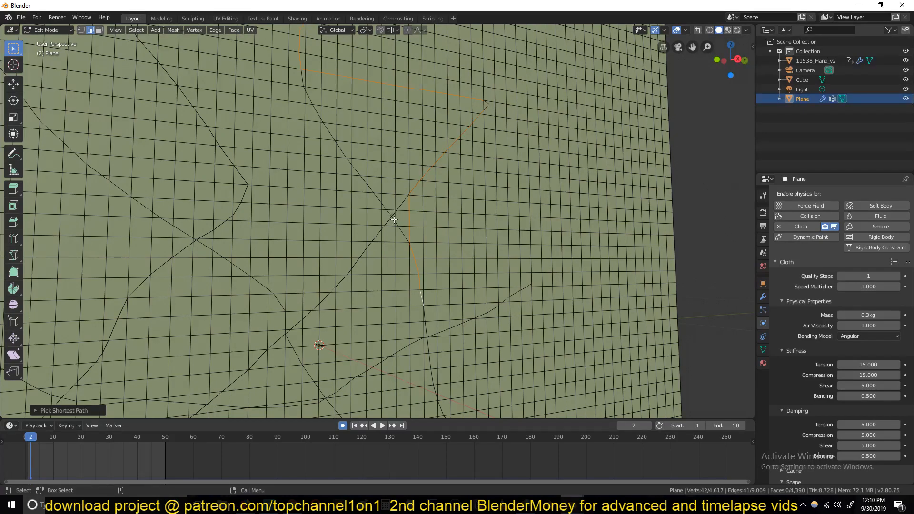
{"action": "middle_click_drag", "start_coordinate": [399, 182], "coordinate": [412, 216], "text": "shift"}
Rip the right-hand winding cut from its upper end to its crossing with the diagonal seam, and test the split with a cancelled move
{"action": "left_click", "coordinate": [322, 93]}
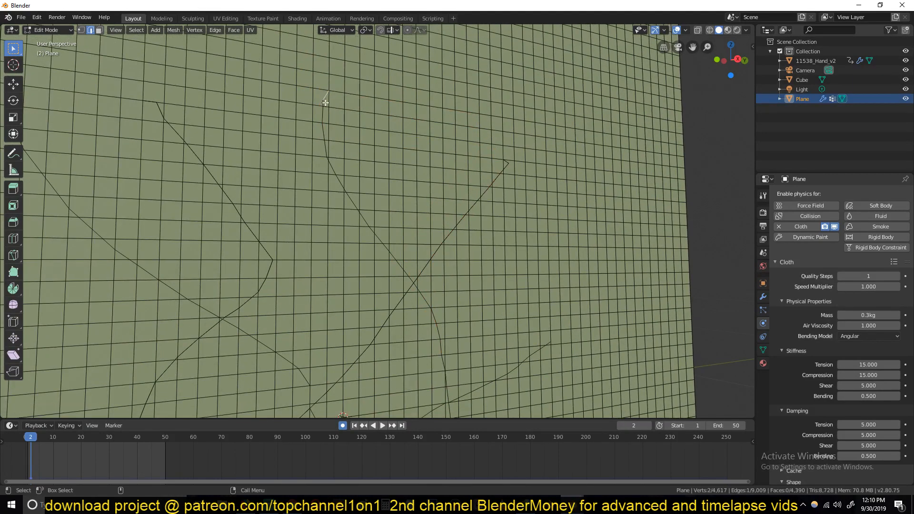
{"action": "left_click", "coordinate": [412, 281], "text": "ctrl"}
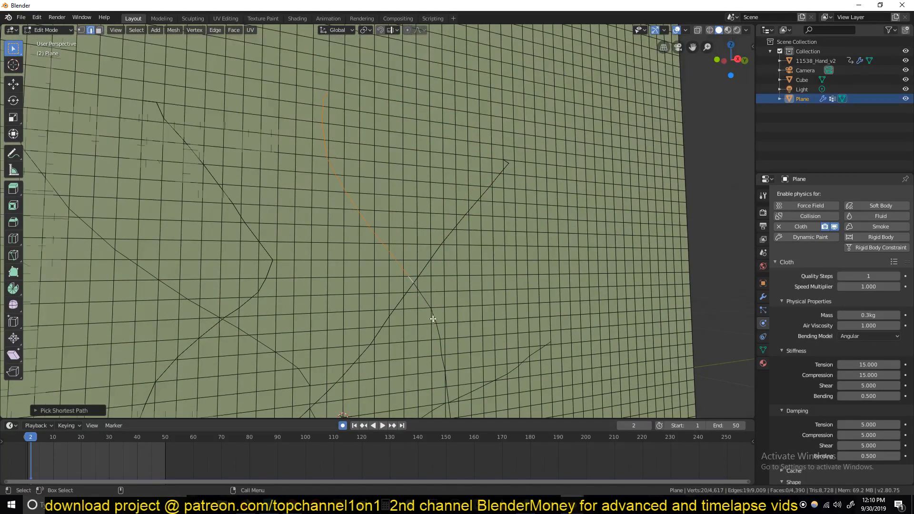
{"action": "scroll", "coordinate": [433, 318], "scroll_direction": "up", "scroll_amount": 6}
{"action": "key", "text": "g"}
{"action": "right_click", "coordinate": [417, 233]}
{"action": "key", "text": "v"}
{"action": "right_click", "coordinate": [410, 243]}
{"action": "key", "text": "g"}
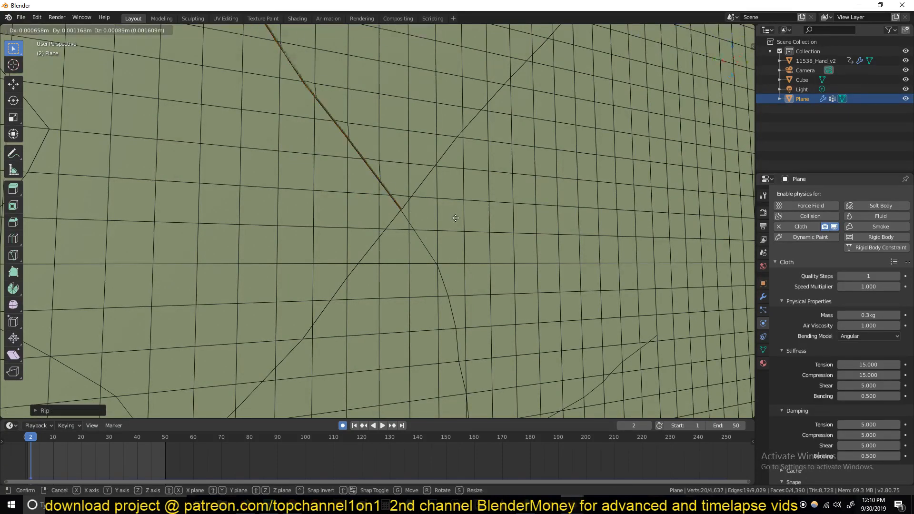
{"action": "right_click", "coordinate": [416, 215]}
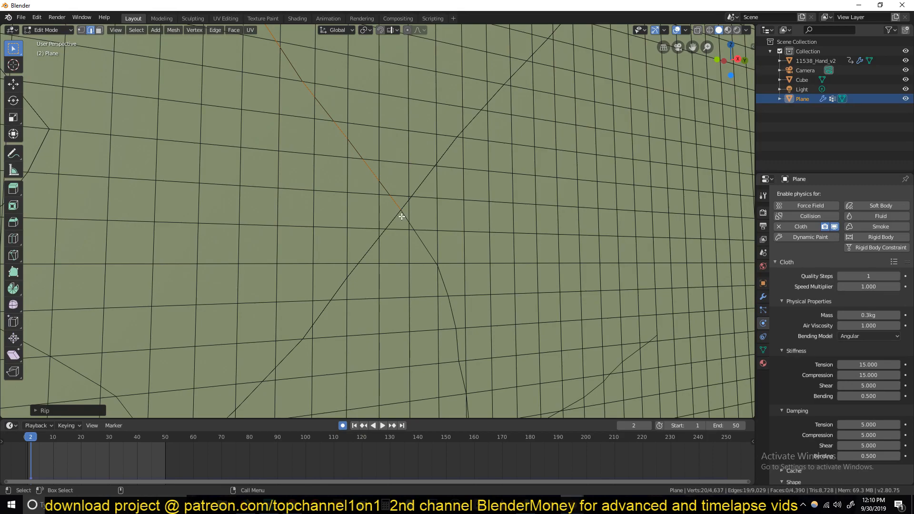
Rip the right-hand winding cut from the diagonal seam down to its lower corner, leaving the edges in place
{"action": "left_click", "coordinate": [405, 220]}
{"action": "middle_click_drag", "start_coordinate": [452, 303], "coordinate": [437, 235], "text": "shift"}
{"action": "middle_click_drag", "start_coordinate": [445, 324], "coordinate": [418, 204], "text": "shift"}
{"action": "middle_click_drag", "start_coordinate": [470, 385], "coordinate": [417, 291], "text": "shift"}
{"action": "left_click", "coordinate": [433, 296], "text": "ctrl"}
{"action": "scroll", "coordinate": [429, 271], "scroll_direction": "down", "scroll_amount": 2}
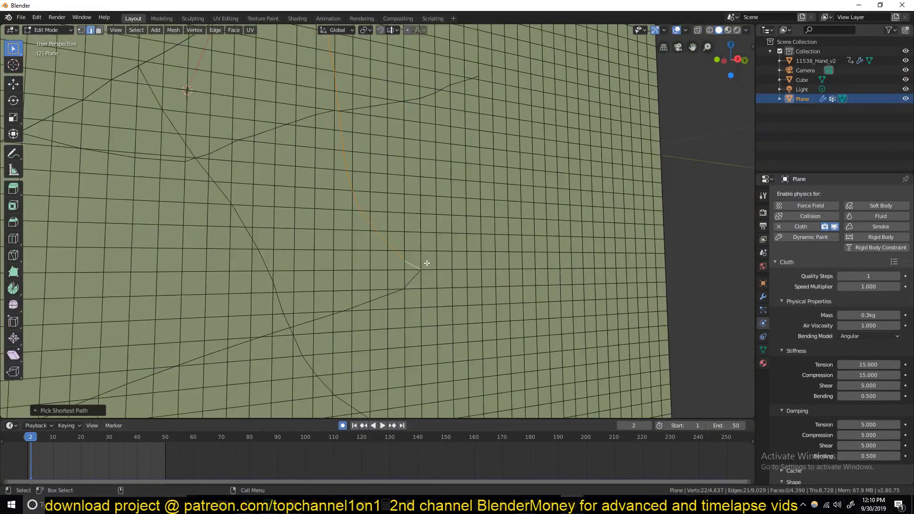
{"action": "key", "text": "v"}
{"action": "right_click", "coordinate": [442, 245]}
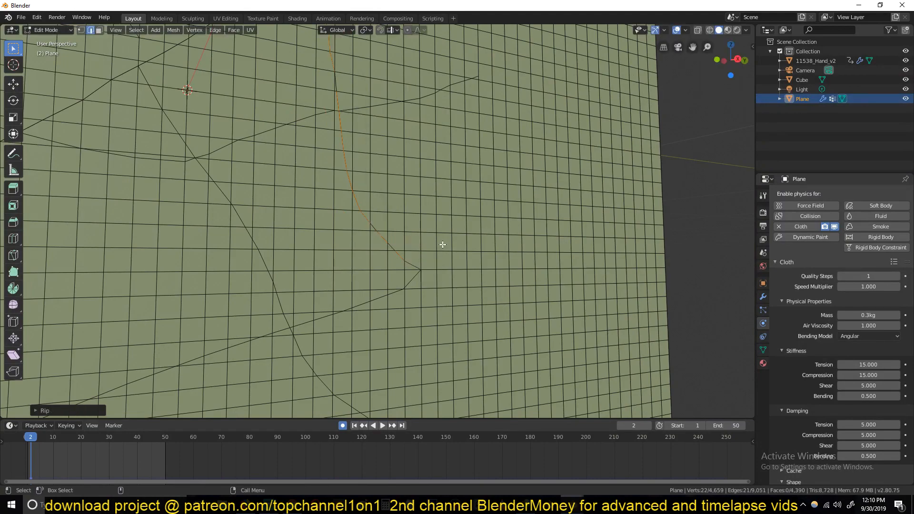
Rip the roughly horizontal cut from the right-hand winding seam to its right end, and test the split with a cancelled move
{"action": "left_click", "coordinate": [347, 112]}
{"action": "left_click", "coordinate": [474, 75], "text": "ctrl"}
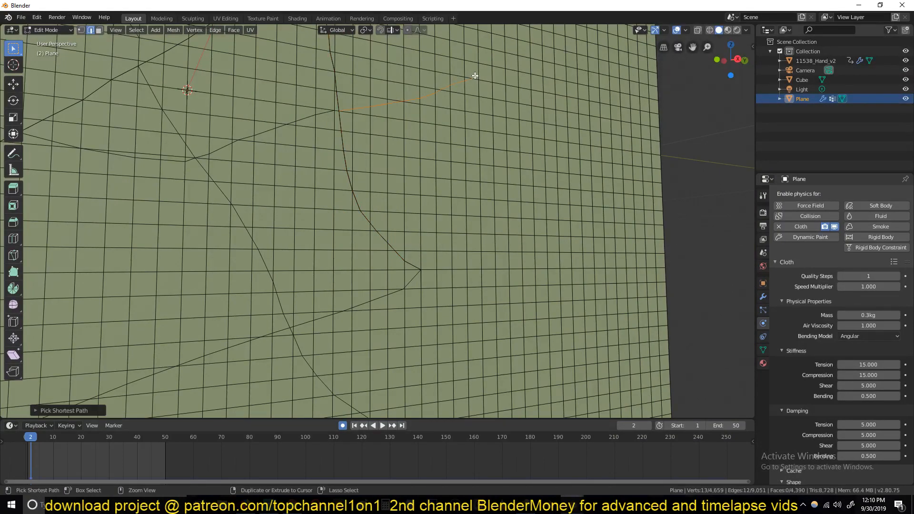
{"action": "key", "text": "v"}
{"action": "right_click", "coordinate": [469, 148]}
{"action": "key", "text": "g"}
{"action": "right_click", "coordinate": [456, 182]}
Rip the roughly horizontal cut leftward from the right-hand winding seam to the diagonal seam, leaving the edges in place
{"action": "left_click", "coordinate": [329, 113]}
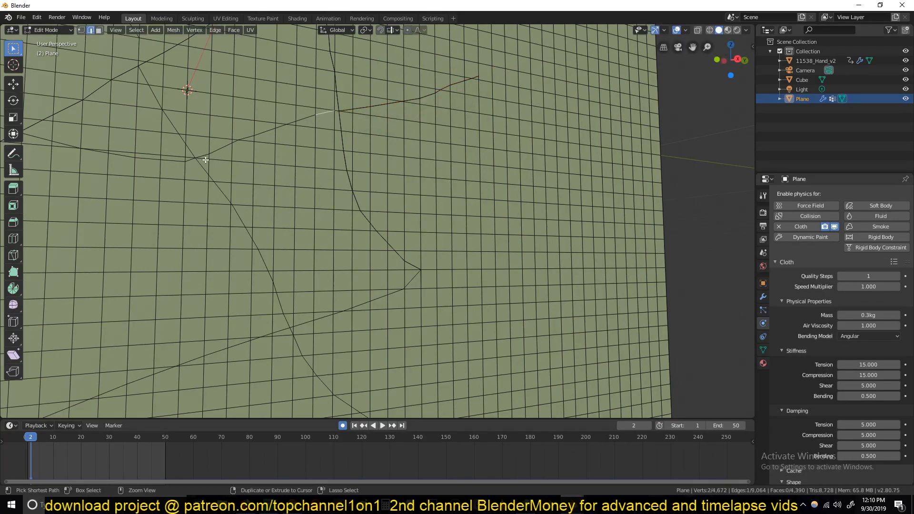
{"action": "left_click", "coordinate": [178, 163], "text": "ctrl"}
{"action": "middle_click_drag", "start_coordinate": [173, 166], "coordinate": [341, 223], "text": "shift"}
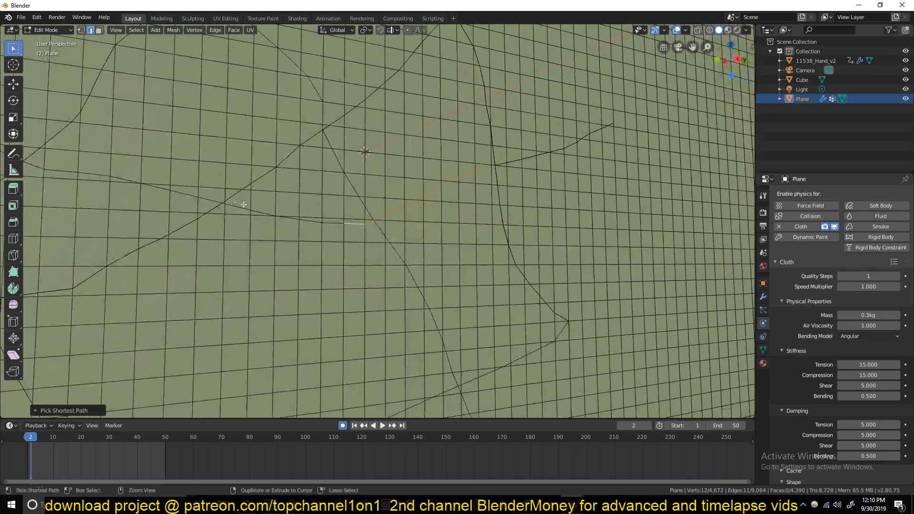
{"action": "left_click", "coordinate": [228, 204], "text": "ctrl"}
{"action": "key", "text": "v"}
{"action": "right_click", "coordinate": [325, 215]}
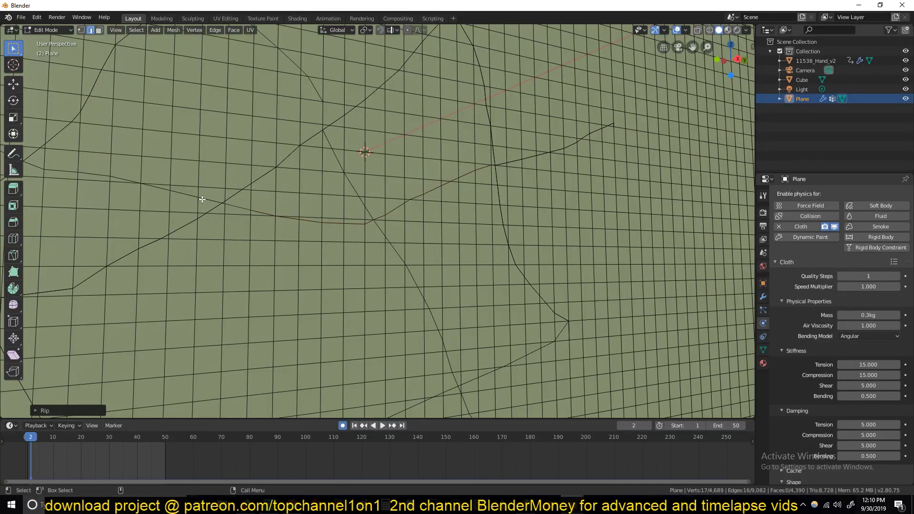
Rip the roughly horizontal cut from the diagonal seam to the left-hand winding seam, leaving the edges in place
{"action": "left_click", "coordinate": [213, 201]}
{"action": "middle_click_drag", "start_coordinate": [167, 193], "coordinate": [302, 238], "text": "shift"}
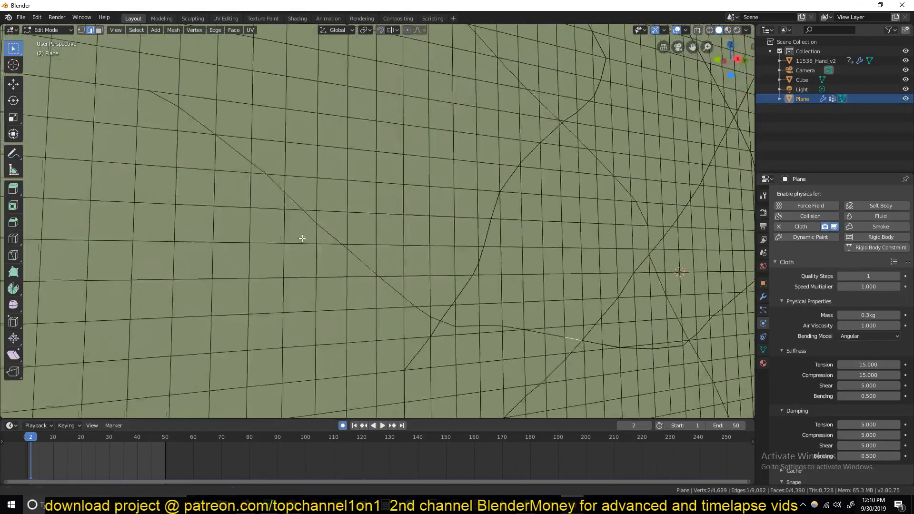
{"action": "left_click", "coordinate": [171, 103], "text": "ctrl"}
{"action": "key", "text": "ctrl+z"}
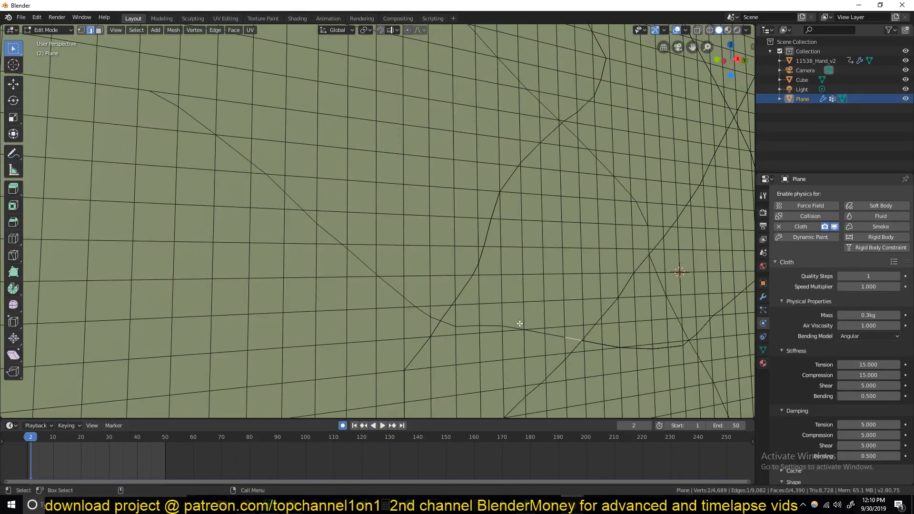
{"action": "left_click", "coordinate": [449, 324], "text": "ctrl"}
{"action": "key", "text": "v"}
{"action": "right_click", "coordinate": [504, 298]}
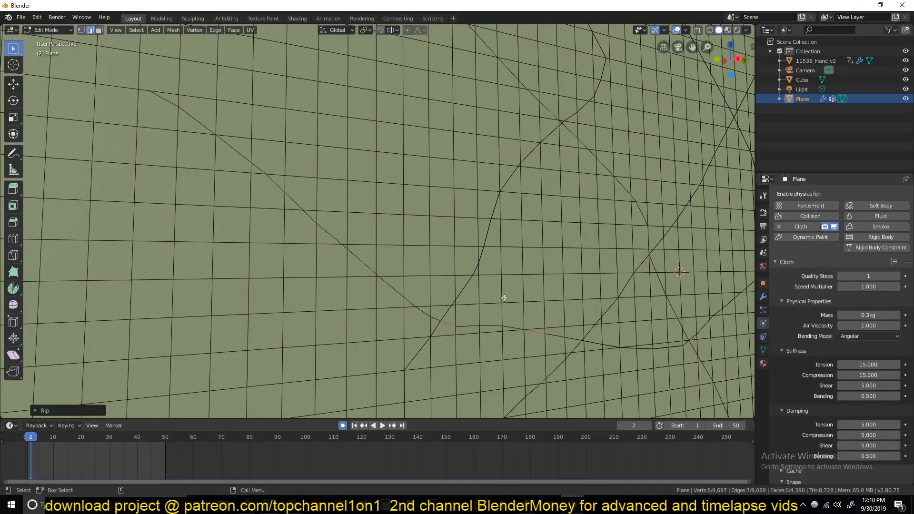
Rip the remaining part of the roughly horizontal cut up to its upper-left end, leaving the edges in place
{"action": "left_click", "coordinate": [164, 96], "text": "ctrl"}
{"action": "key", "text": "v"}
{"action": "right_click", "coordinate": [380, 229]}
Play the simulation in Object Mode from two angles to check how the fist breaks through the ripped seams, cancelling each playback
{"action": "scroll", "coordinate": [396, 219], "scroll_direction": "down", "scroll_amount": 10}
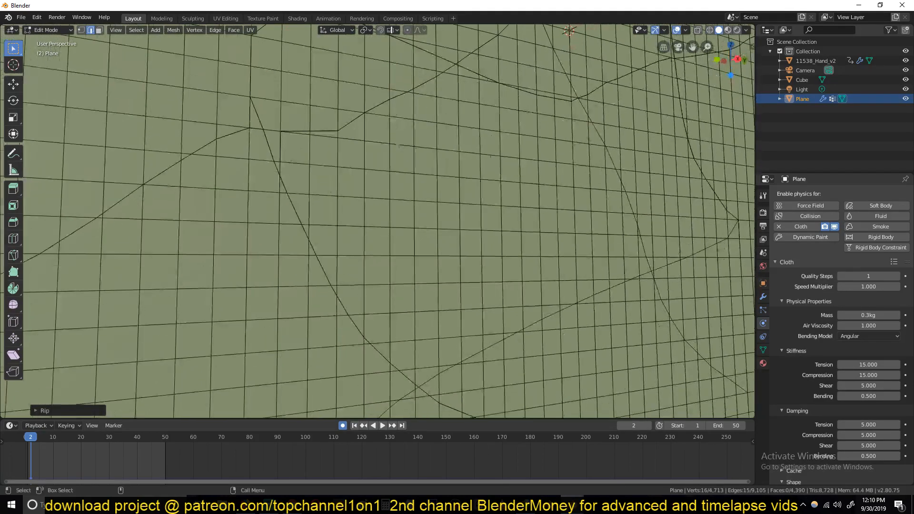
{"action": "key", "text": "Tab"}
{"action": "scroll", "coordinate": [416, 211], "scroll_direction": "down", "scroll_amount": 2}
{"action": "key", "text": "space"}
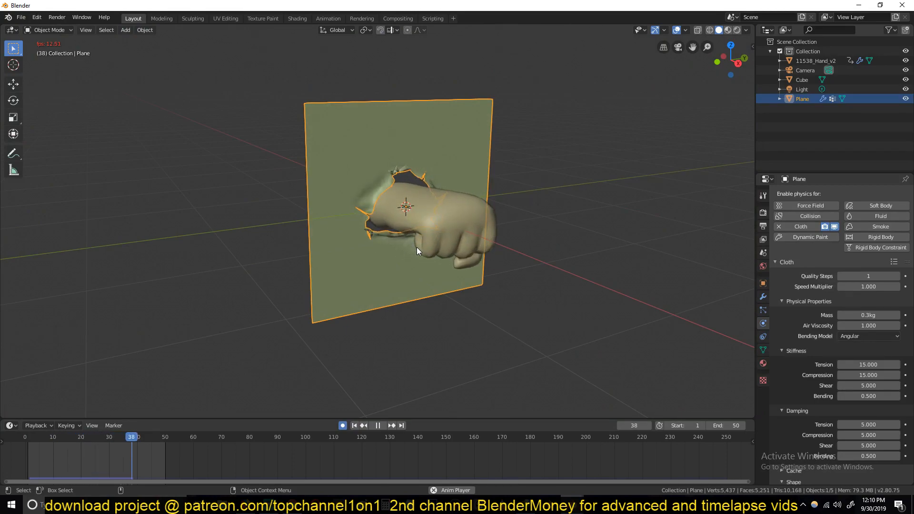
{"action": "key", "text": "Escape"}
{"action": "middle_click_drag", "start_coordinate": [417, 248], "coordinate": [469, 214]}
{"action": "scroll", "coordinate": [431, 202], "scroll_direction": "up", "scroll_amount": 5}
{"action": "key", "text": "space"}
{"action": "scroll", "coordinate": [448, 213], "scroll_direction": "down", "scroll_amount": 2}
{"action": "scroll", "coordinate": [469, 214], "scroll_direction": "down", "scroll_amount": 1}
{"action": "key", "text": "Escape"}
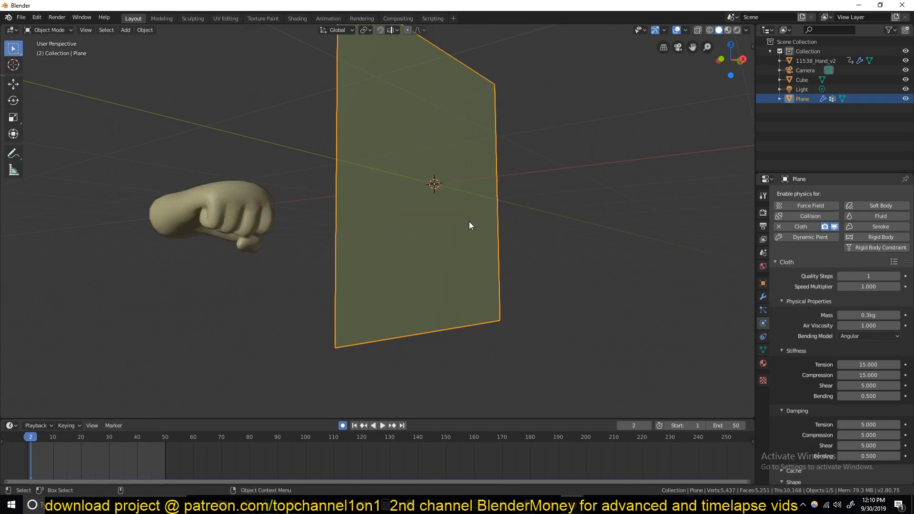
Set the plane's cloth Quality Steps to 3 and briefly play the simulation
{"action": "left_click", "coordinate": [898, 276]}
{"action": "left_click", "coordinate": [897, 276]}
{"action": "key", "text": "space"}
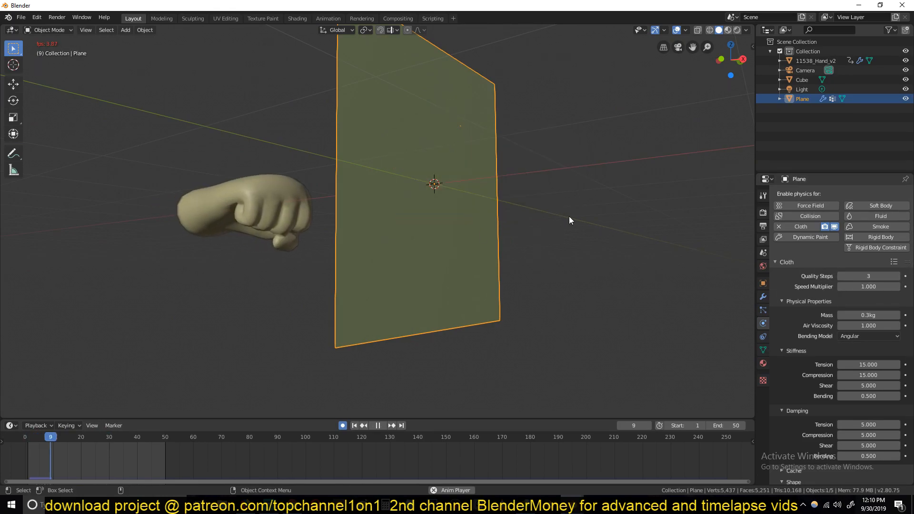
{"action": "key", "text": "Escape"}
Set the cloth cache's End frame to 50 and bake the plane's simulation
{"action": "left_click", "coordinate": [782, 263]}
{"action": "left_click", "coordinate": [782, 263]}
{"action": "left_click", "coordinate": [782, 353]}
{"action": "left_click", "coordinate": [781, 363]}
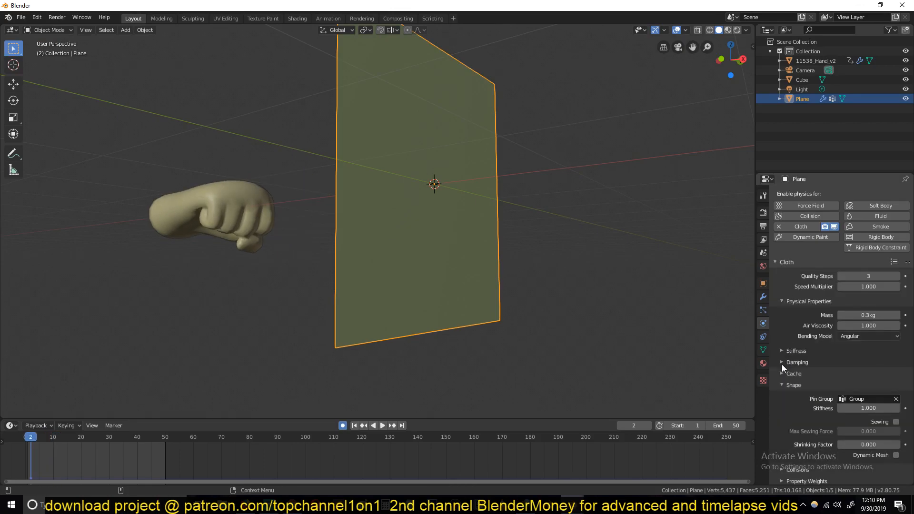
{"action": "left_click", "coordinate": [793, 385]}
{"action": "left_click", "coordinate": [793, 374]}
{"action": "scroll", "coordinate": [850, 417], "scroll_direction": "down", "scroll_amount": 3}
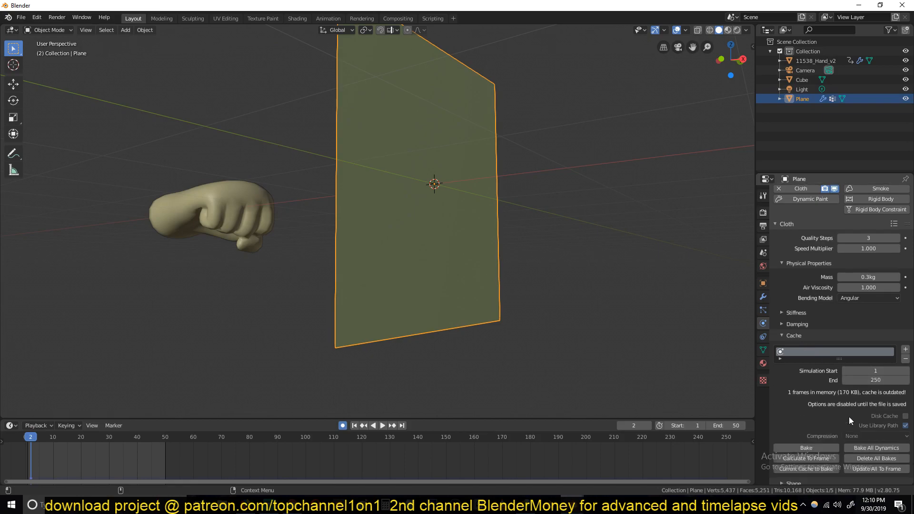
{"action": "double_click", "coordinate": [870, 362]}
{"action": "type", "text": "50"}
{"action": "key", "text": "Return"}
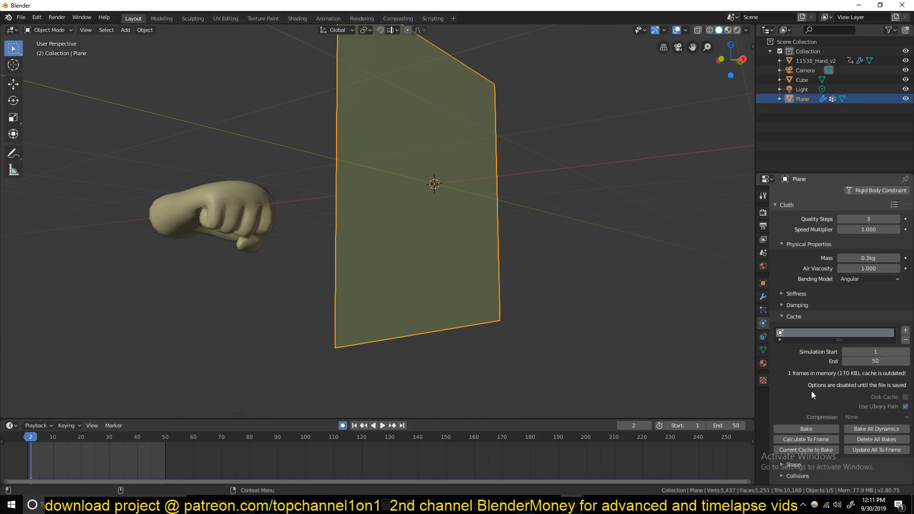
{"action": "left_click", "coordinate": [825, 427]}
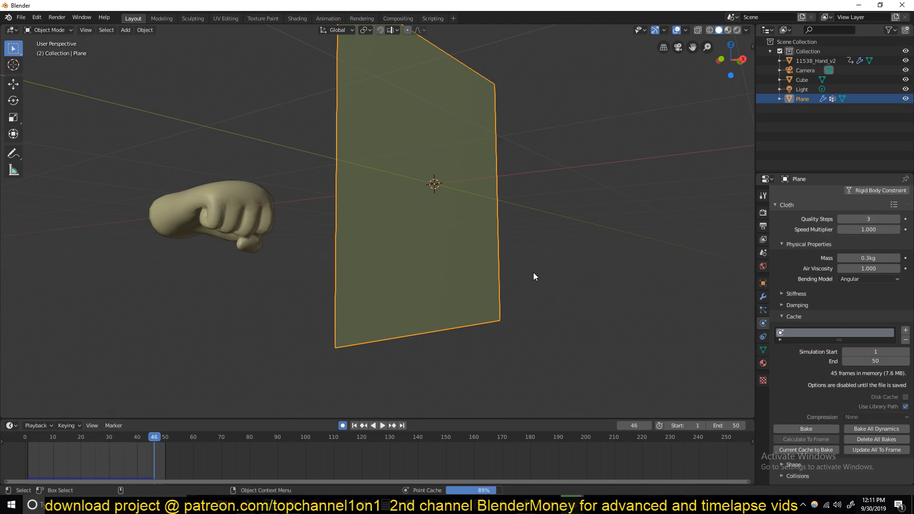
Play the baked simulation repeatedly from the fist's side and the exit side to check how the wall breaks
{"action": "key", "text": "space"}
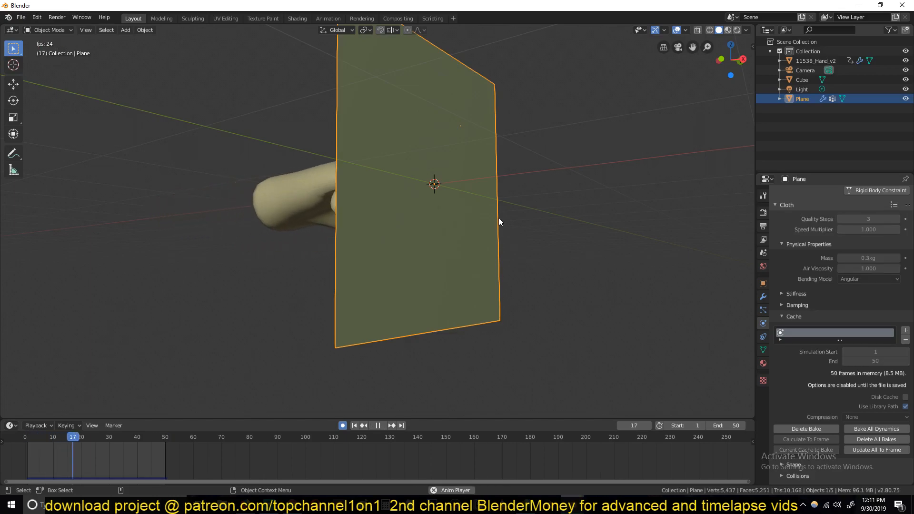
{"action": "key", "text": "space"}
{"action": "key", "text": "space"}
{"action": "middle_click_drag", "start_coordinate": [495, 219], "coordinate": [501, 239]}
{"action": "key", "text": "Escape"}
{"action": "key", "text": "space"}
{"action": "key", "text": "Escape"}
{"action": "key", "text": "space"}
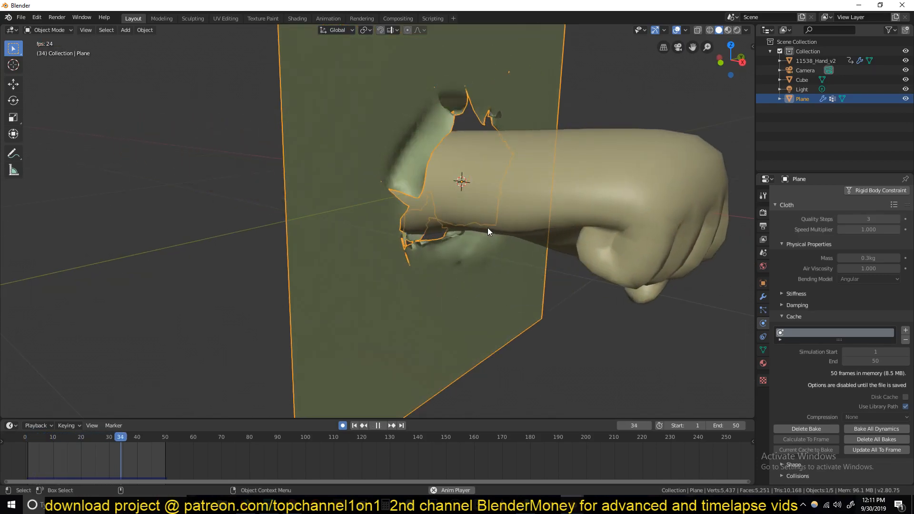
{"action": "key", "text": "space"}
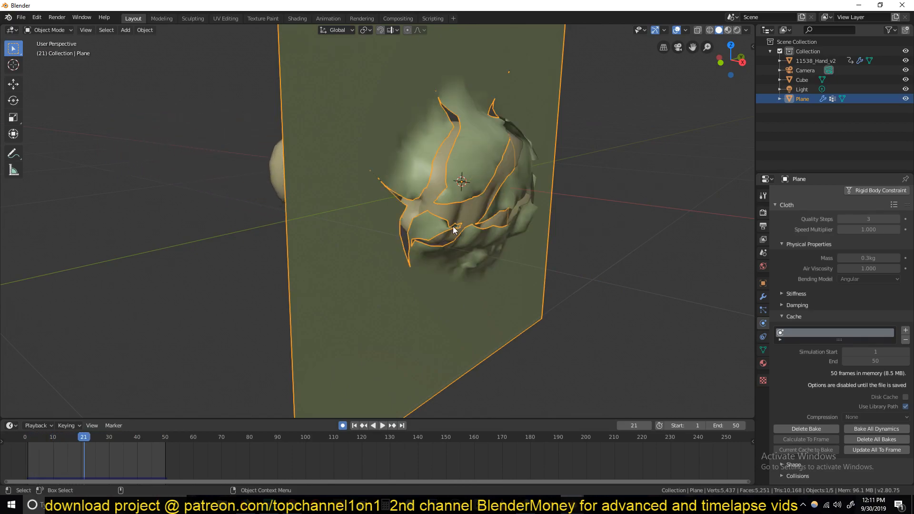
Scrub the timeline between about frames 20 and 25 and examine the torn seams over the knuckles up close
{"action": "left_click_drag", "start_coordinate": [101, 449], "coordinate": [96, 448]}
{"action": "middle_click_drag", "start_coordinate": [362, 248], "coordinate": [278, 159]}
{"action": "middle_click_drag", "start_coordinate": [418, 128], "coordinate": [341, 152]}
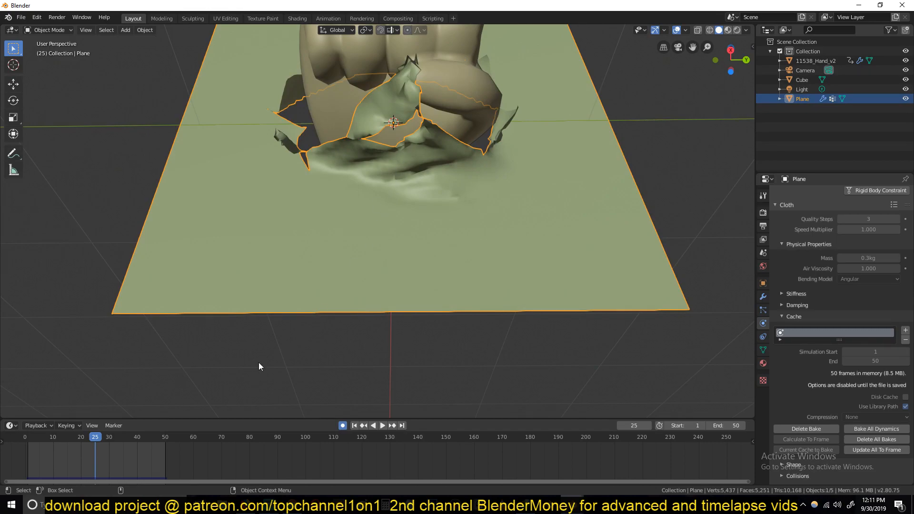
{"action": "scroll", "coordinate": [406, 126], "scroll_direction": "up", "scroll_amount": 4}
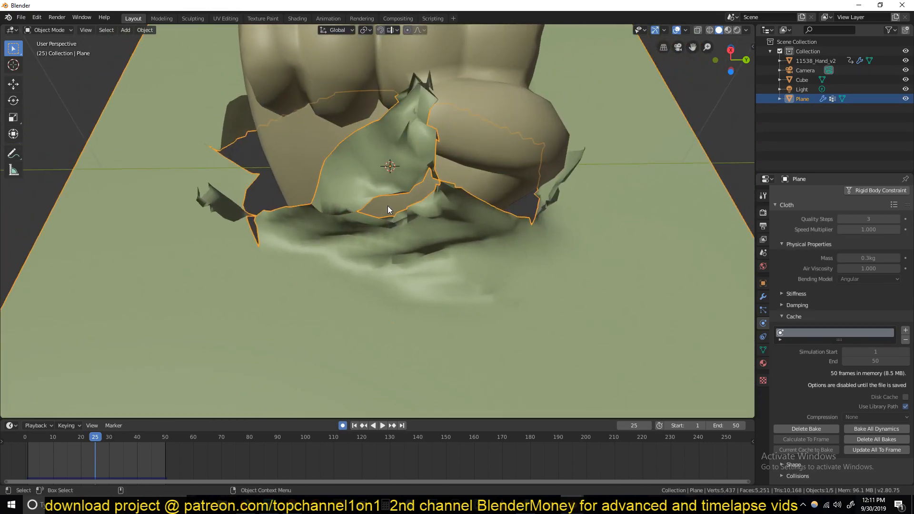
{"action": "right_click_drag", "start_coordinate": [96, 458], "coordinate": [80, 458]}
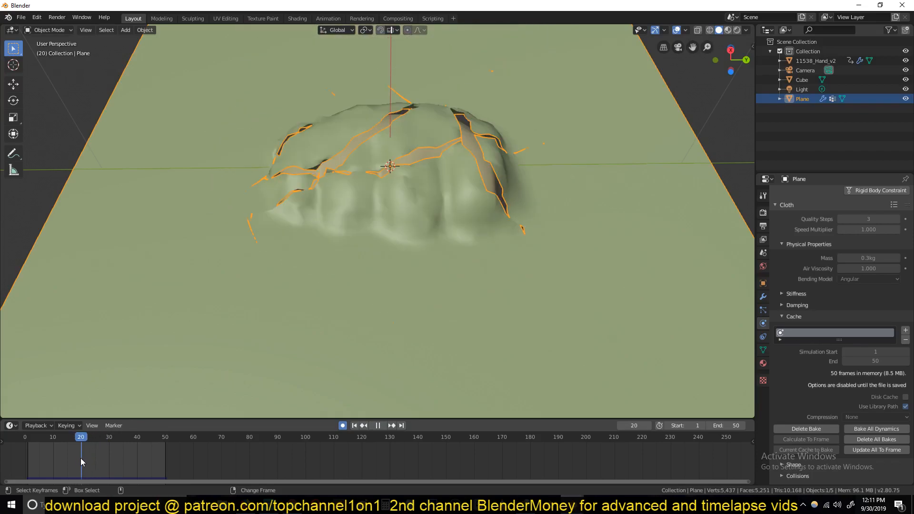
{"action": "middle_click_drag", "start_coordinate": [422, 138], "coordinate": [410, 208]}
Hide the hand that obstructs the torn plane and select the plane in Object Mode
{"action": "key", "text": "Tab"}
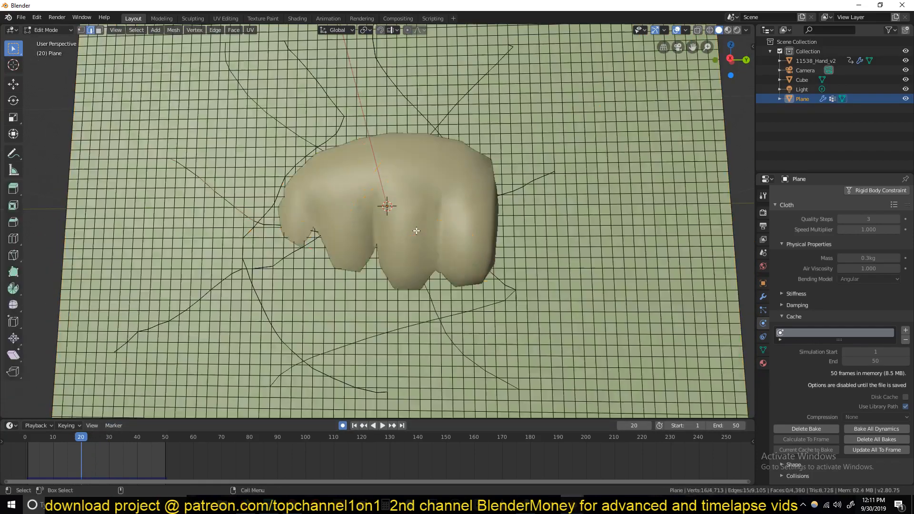
{"action": "key", "text": "shift+z"}
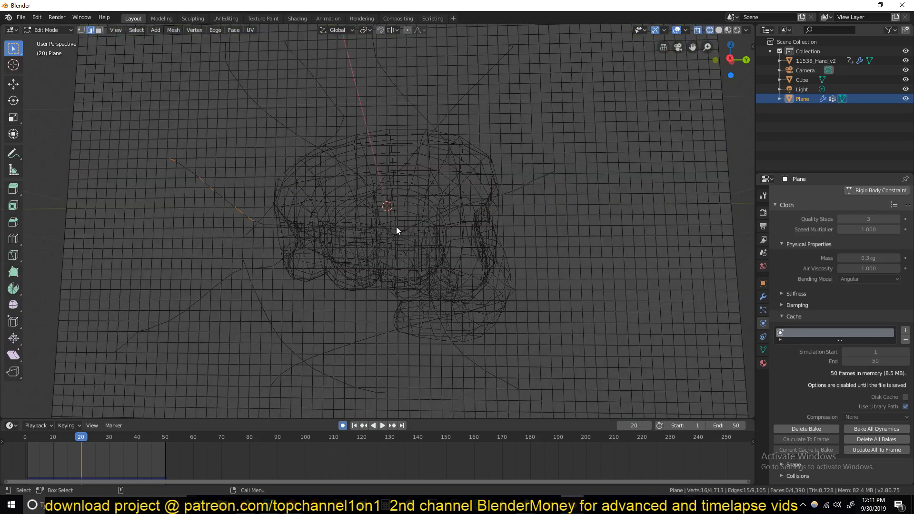
{"action": "key", "text": "Tab"}
{"action": "key", "text": "shift+z"}
{"action": "left_click", "coordinate": [468, 202]}
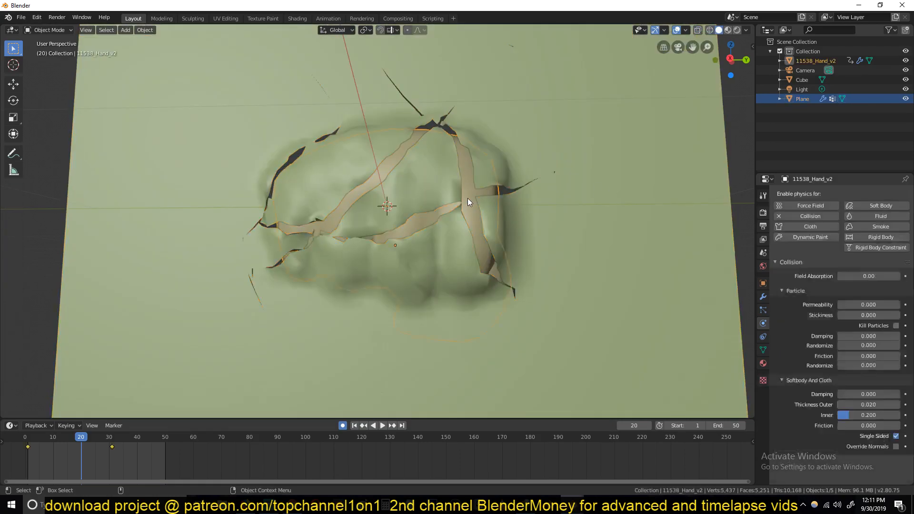
{"action": "left_click", "coordinate": [478, 200]}
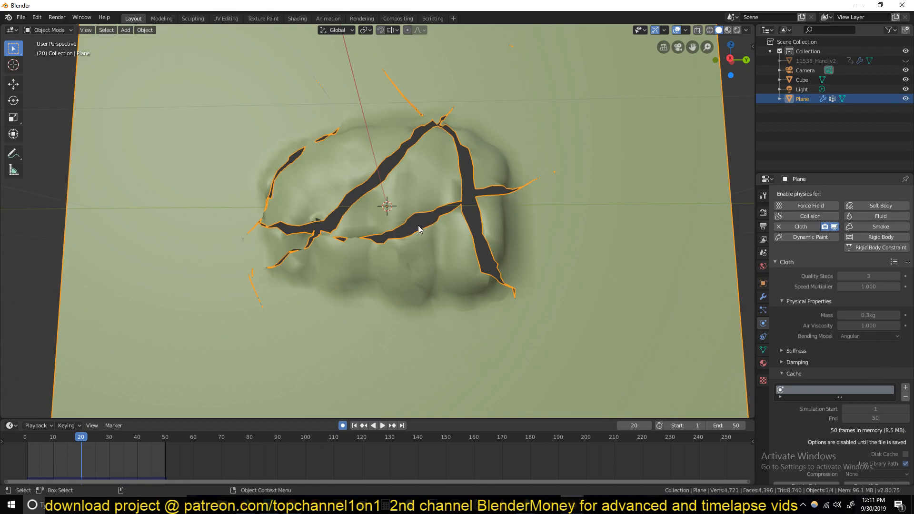
Compare the plane's cut edges in Edit Mode with its simulated mesh in solid and wireframe around frames 18 to 20
{"action": "key", "text": "Tab"}
{"action": "left_click", "coordinate": [446, 211]}
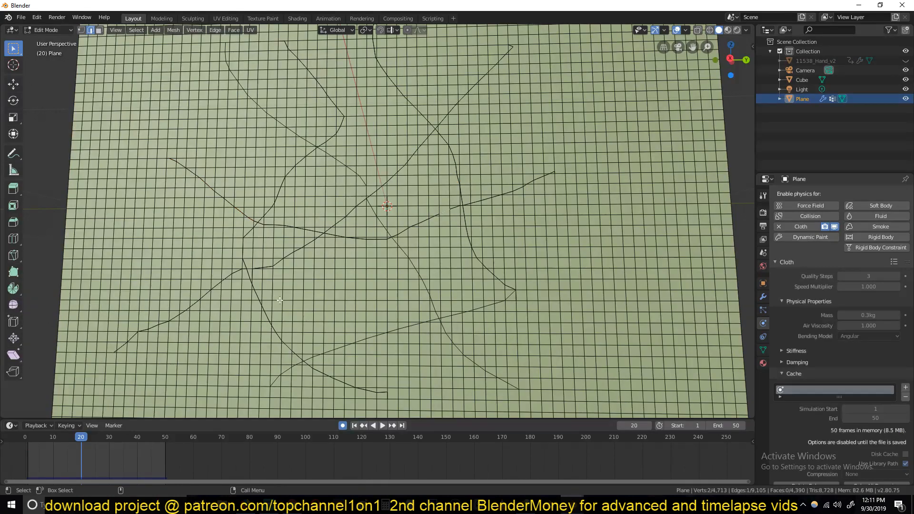
{"action": "key", "text": "Tab"}
{"action": "left_click", "coordinate": [78, 450]}
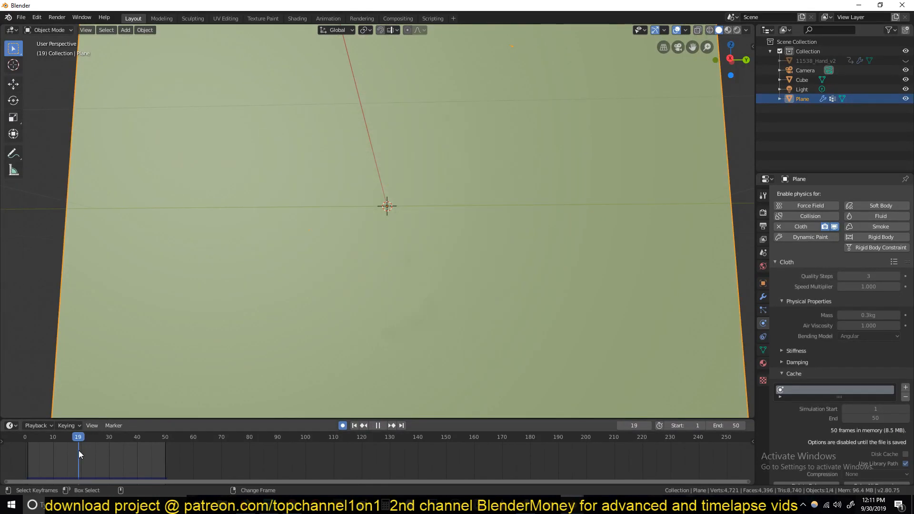
{"action": "key", "text": "z"}
{"action": "left_click", "coordinate": [285, 279]}
{"action": "right_click_drag", "start_coordinate": [76, 456], "coordinate": [78, 458]}
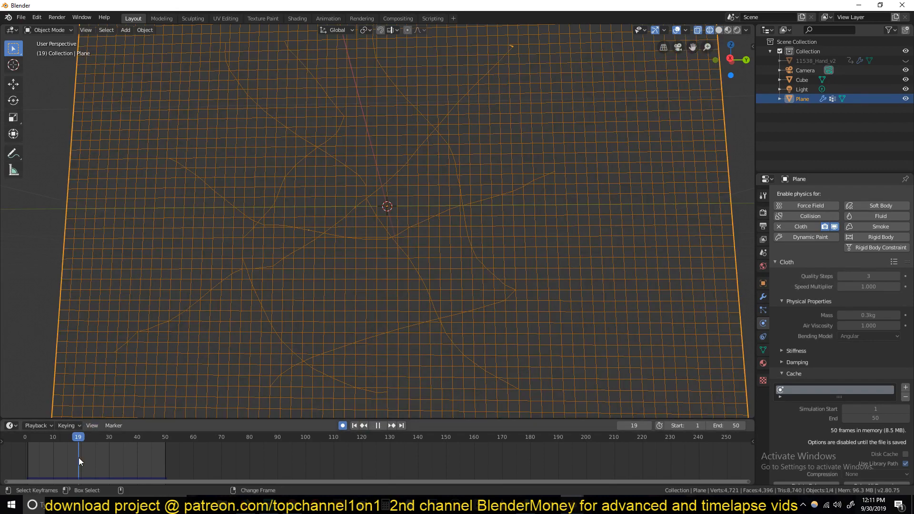
{"action": "key", "text": "Escape"}
Try to merge by distance the circle-selected vertices along the horizontal cut, using solid shading in Edit Mode
{"action": "key", "text": "Tab"}
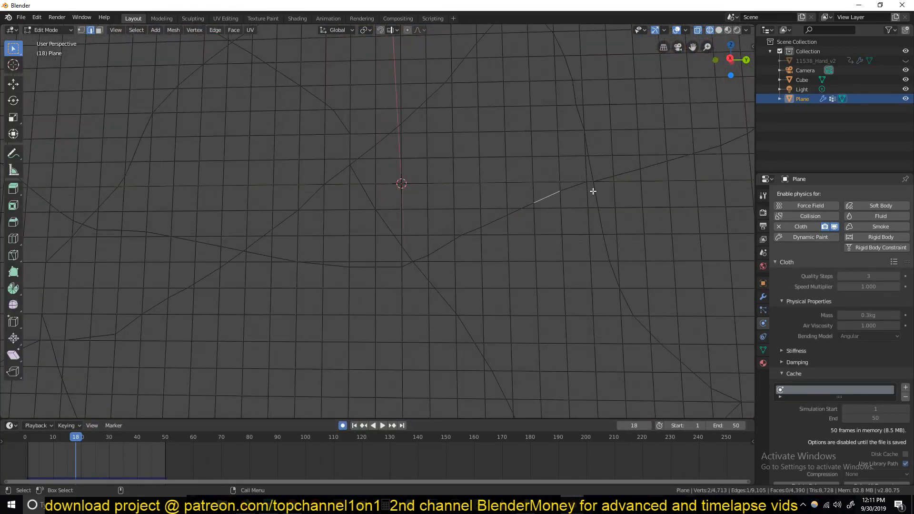
{"action": "key", "text": "1"}
{"action": "key", "text": "shift+z"}
{"action": "key", "text": "alt+a"}
{"action": "key", "text": "c"}
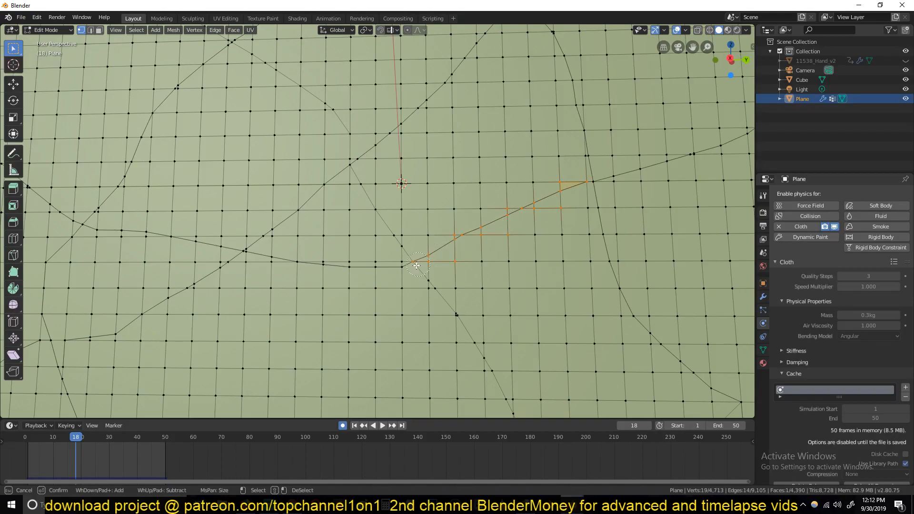
{"action": "key", "text": "Escape"}
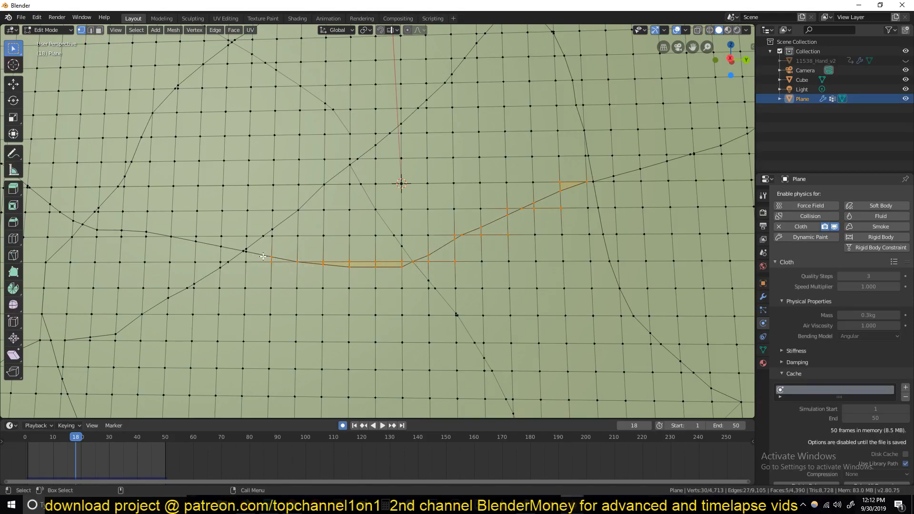
{"action": "key", "text": "m"}
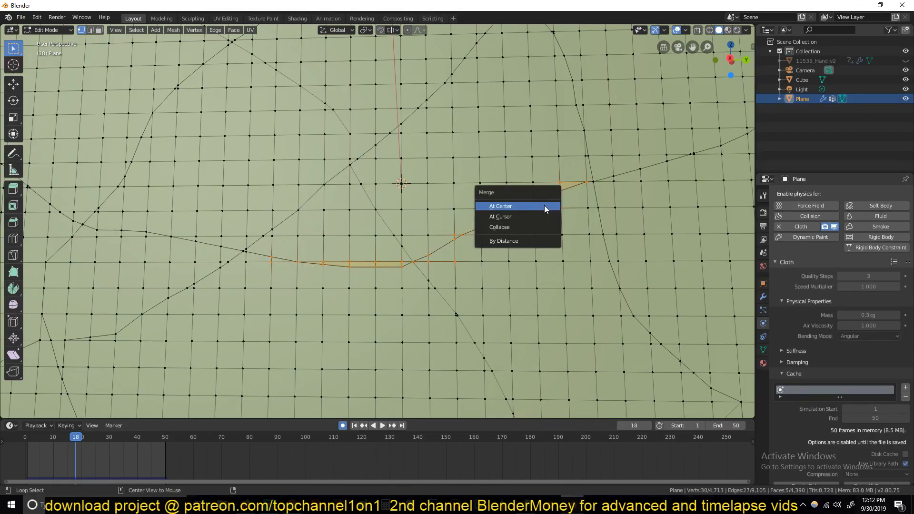
{"action": "left_click", "coordinate": [536, 240]}
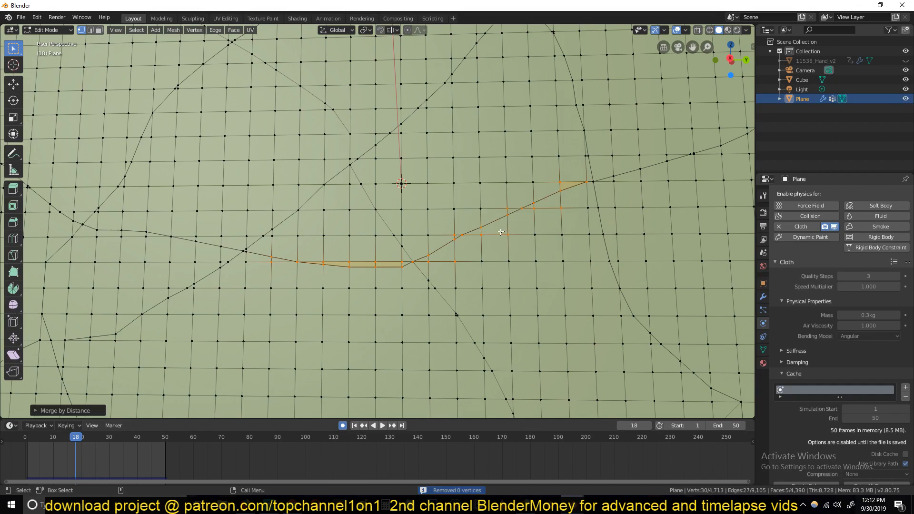
Test-move one edge on the horizontal cut to check whether its two sides are joined, cancelling the move
{"action": "key", "text": "2"}
{"action": "left_click", "coordinate": [503, 234]}
{"action": "key", "text": "g"}
{"action": "right_click", "coordinate": [520, 260]}
{"action": "scroll", "coordinate": [522, 253], "scroll_direction": "up", "scroll_amount": 3}
In wireframe, circle-select the horizontal cut's vertices from the right-hand winding seam nearly to the long diagonal seam and merge them by distance
{"action": "key", "text": "1"}
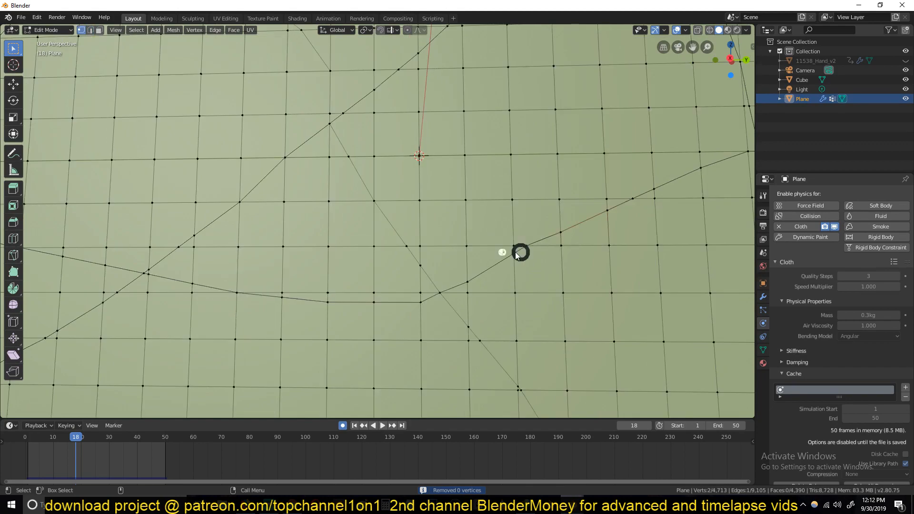
{"action": "key", "text": "shift+z"}
{"action": "key", "text": "alt+a"}
{"action": "scroll", "coordinate": [528, 251], "scroll_direction": "down", "scroll_amount": 3}
{"action": "key", "text": "c"}
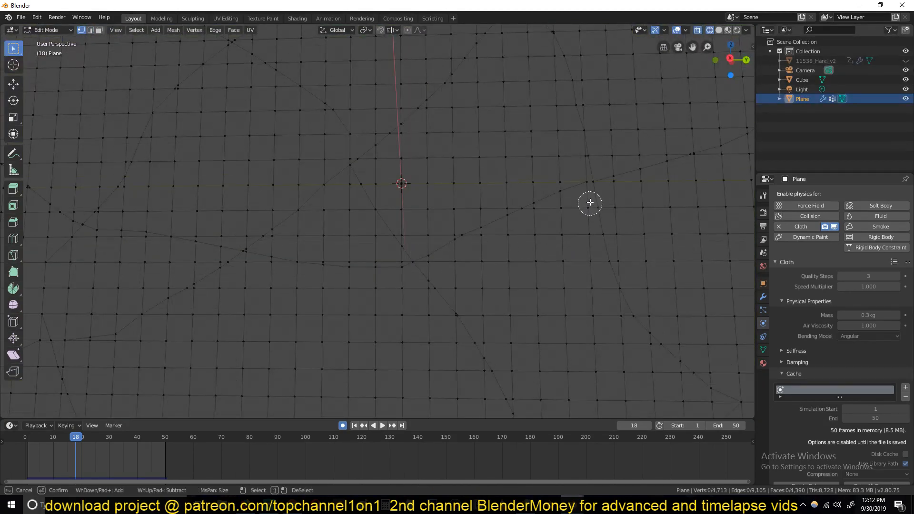
{"action": "mouse_move", "coordinate": [584, 184]}
{"action": "left_mouse_down"}
{"action": "mouse_move", "coordinate": [394, 267]}
{"action": "mouse_move", "coordinate": [268, 259]}
{"action": "left_mouse_up"}
{"action": "right_click", "coordinate": [269, 258]}
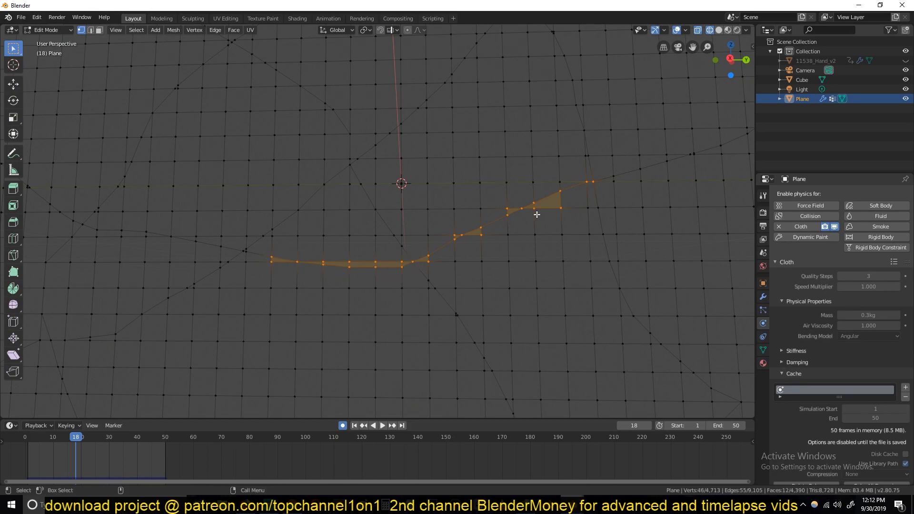
{"action": "key", "text": "m"}
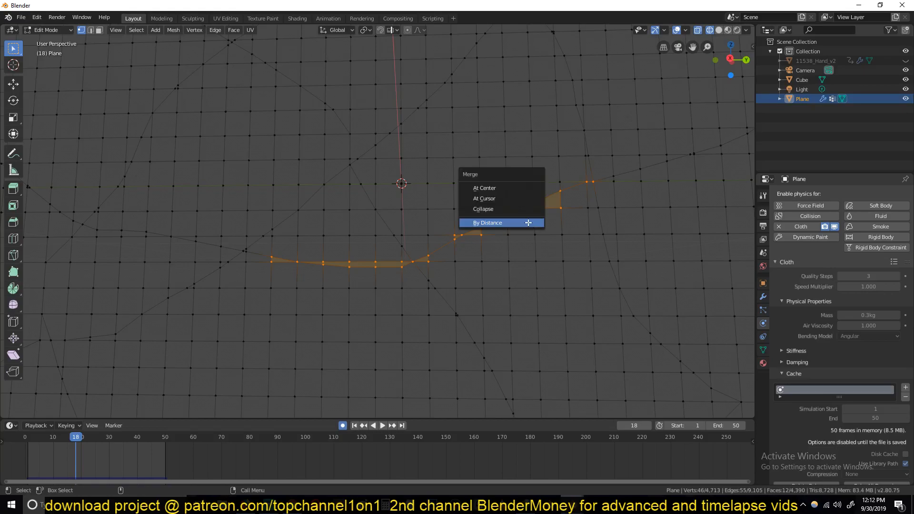
{"action": "left_click", "coordinate": [527, 222]}
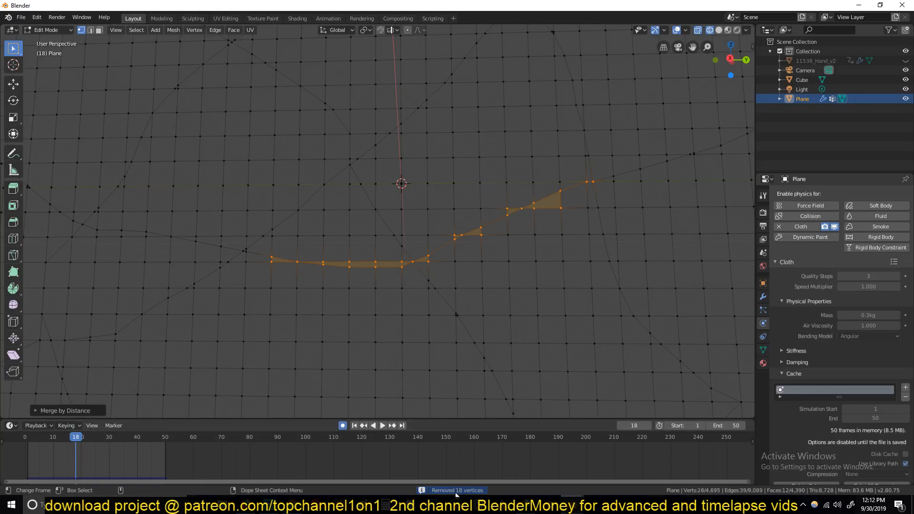
Select the merged edge loop in solid shading and test-move it to check the weld, cancelling the move
{"action": "scroll", "coordinate": [467, 235], "scroll_direction": "up", "scroll_amount": 3}
{"action": "key", "text": "z"}
{"action": "left_click", "coordinate": [673, 222]}
{"action": "key", "text": "2"}
{"action": "left_click", "coordinate": [589, 220], "text": "alt"}
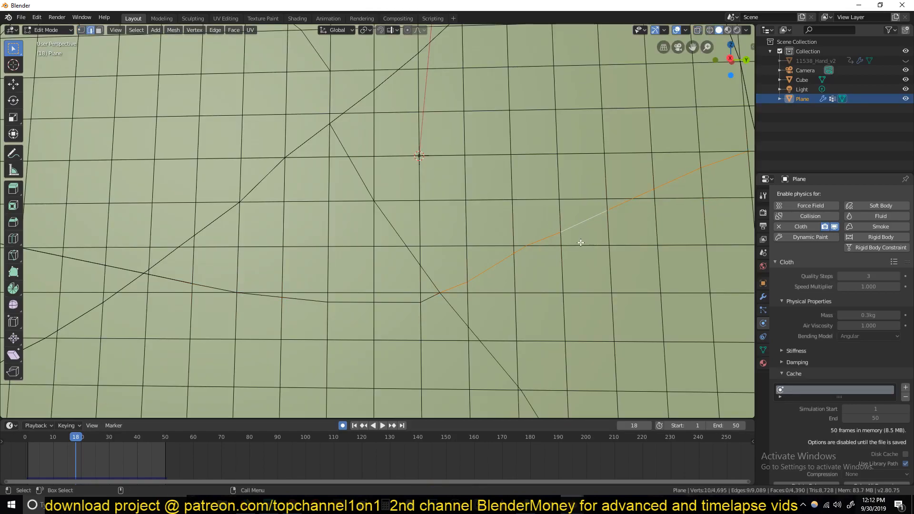
{"action": "scroll", "coordinate": [580, 243], "scroll_direction": "down", "scroll_amount": 2}
{"action": "key", "text": "g"}
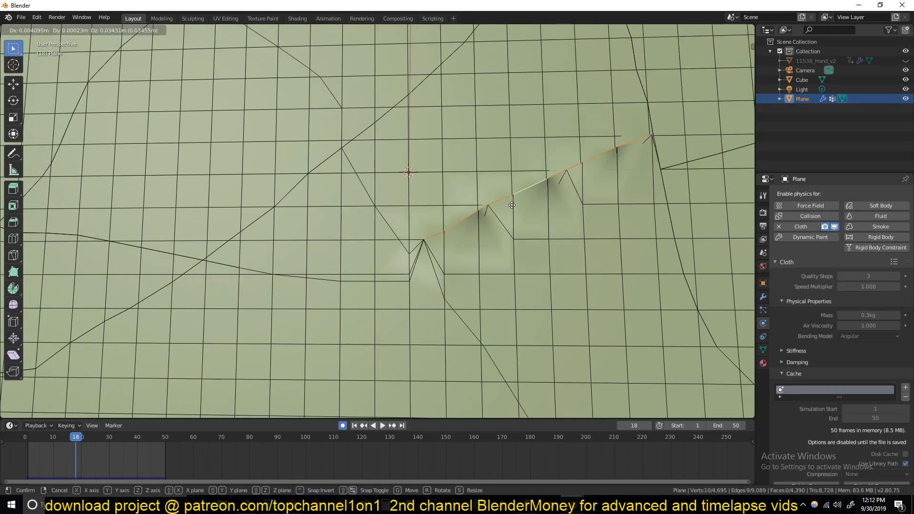
{"action": "right_click", "coordinate": [478, 235]}
Return to Object Mode at frame 0 and delete the plane's existing cloth bake
{"action": "scroll", "coordinate": [478, 235], "scroll_direction": "down", "scroll_amount": 4}
{"action": "key", "text": "Tab"}
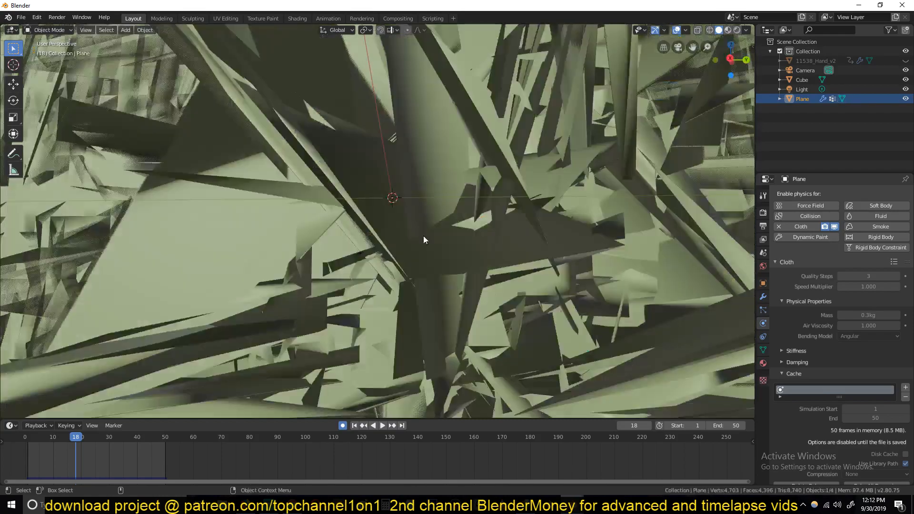
{"action": "scroll", "coordinate": [481, 252], "scroll_direction": "down", "scroll_amount": 4}
{"action": "left_click", "coordinate": [18, 460]}
{"action": "key", "text": "Escape"}
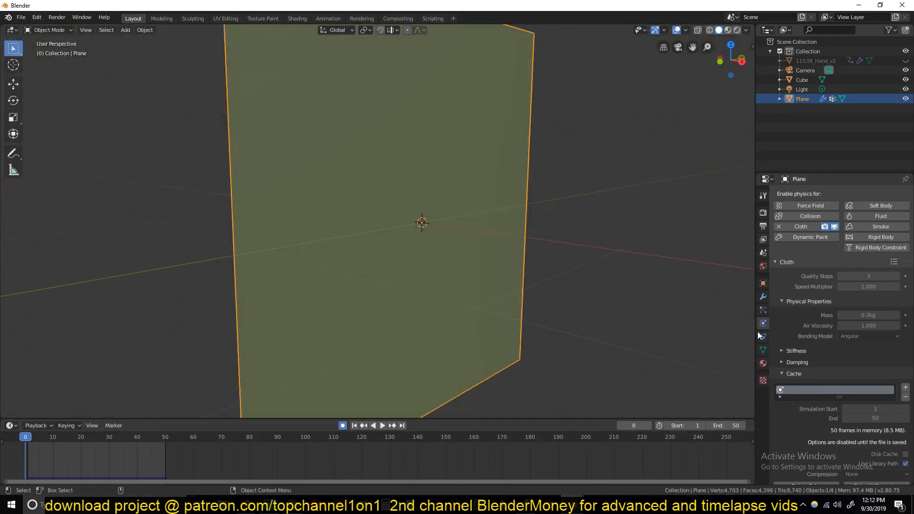
{"action": "scroll", "coordinate": [821, 427], "scroll_direction": "down", "scroll_amount": 4}
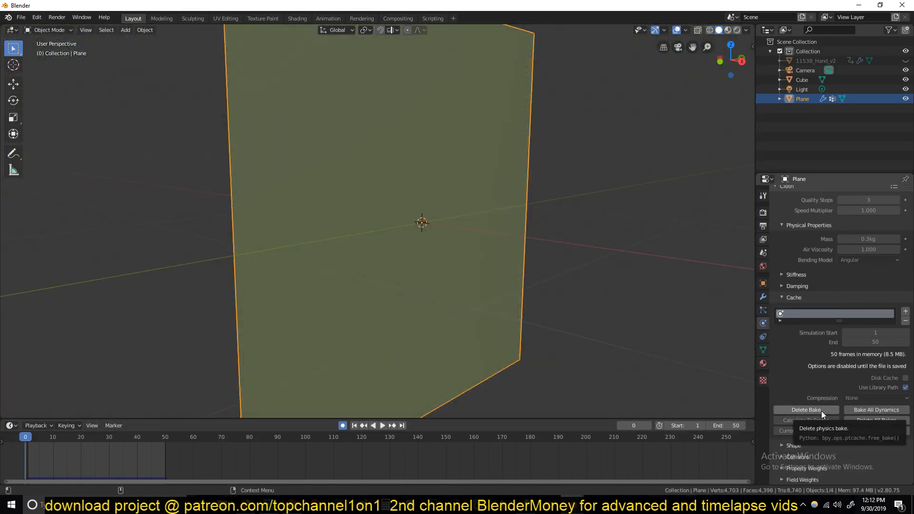
{"action": "left_click", "coordinate": [821, 411]}
Play the unbaked simulation briefly, cancel it, and jump to frame 65 to check the hole
{"action": "key", "text": "space"}
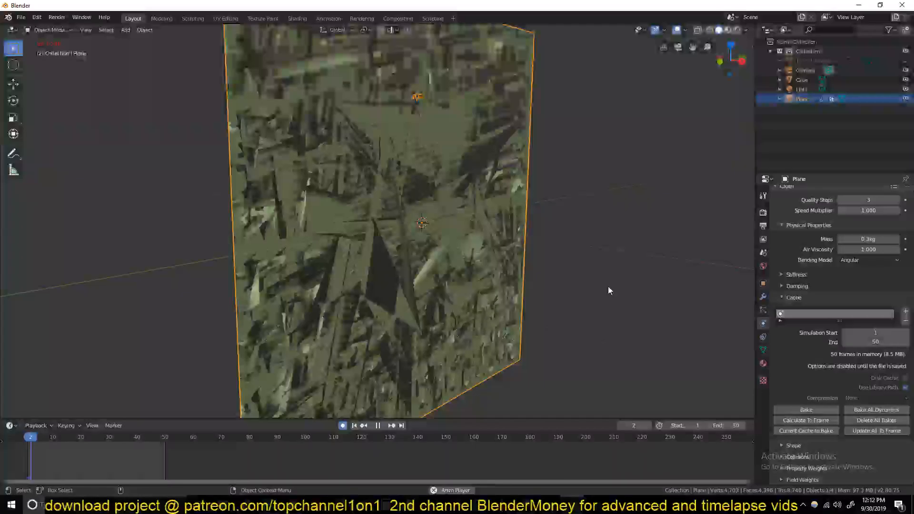
{"action": "key", "text": "Escape"}
{"action": "left_click", "coordinate": [207, 439]}
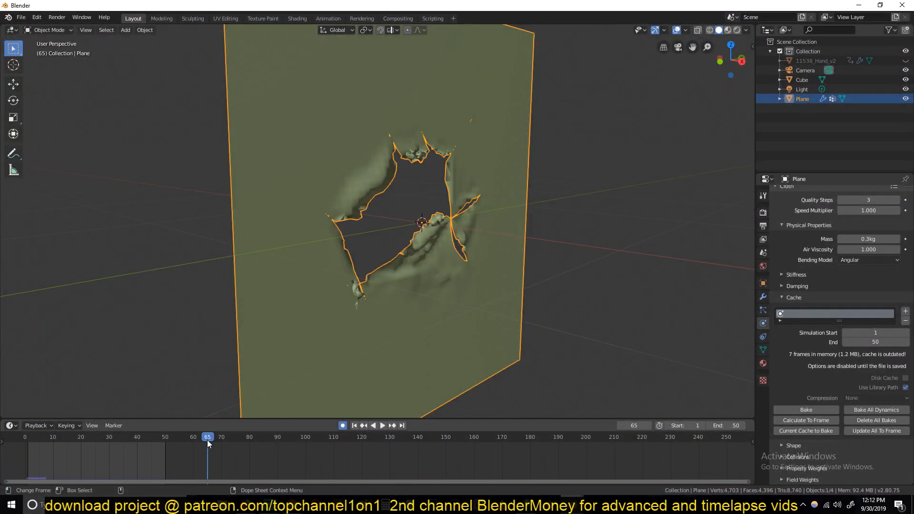
Play the unbaked cloth simulation, cancel playback, and examine the torn hole at frame 65 up close
{"action": "key", "text": "space"}
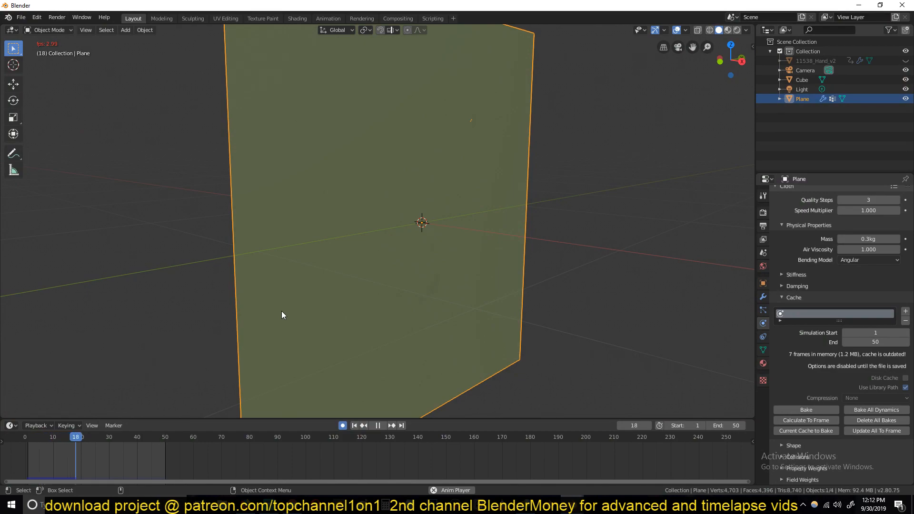
{"action": "key", "text": "Escape"}
{"action": "middle_click_drag", "start_coordinate": [281, 311], "coordinate": [415, 231]}
{"action": "scroll", "coordinate": [428, 233], "scroll_direction": "up", "scroll_amount": 4}
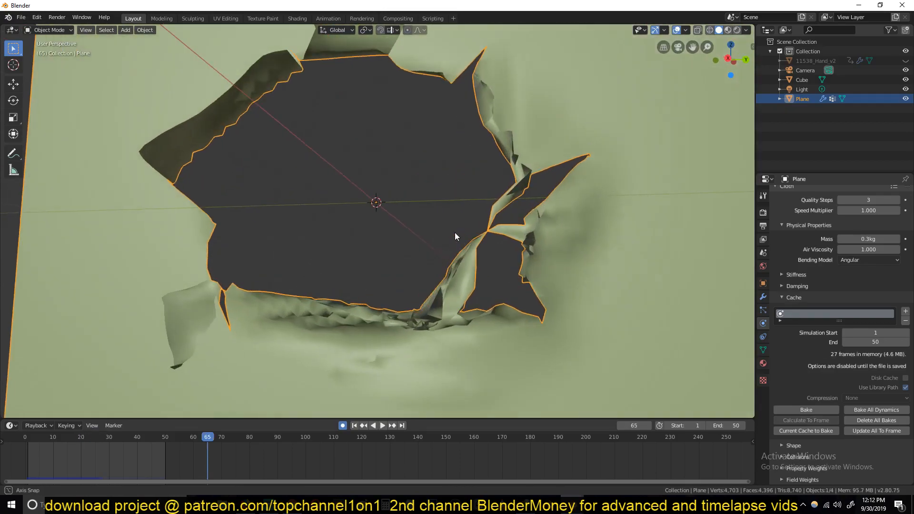
Step through frames 9 to 24 in solid and wireframe shading to examine where the flaps still connect at the hole's right side
{"action": "left_click_drag", "start_coordinate": [95, 453], "coordinate": [86, 452]}
{"action": "key", "text": "space"}
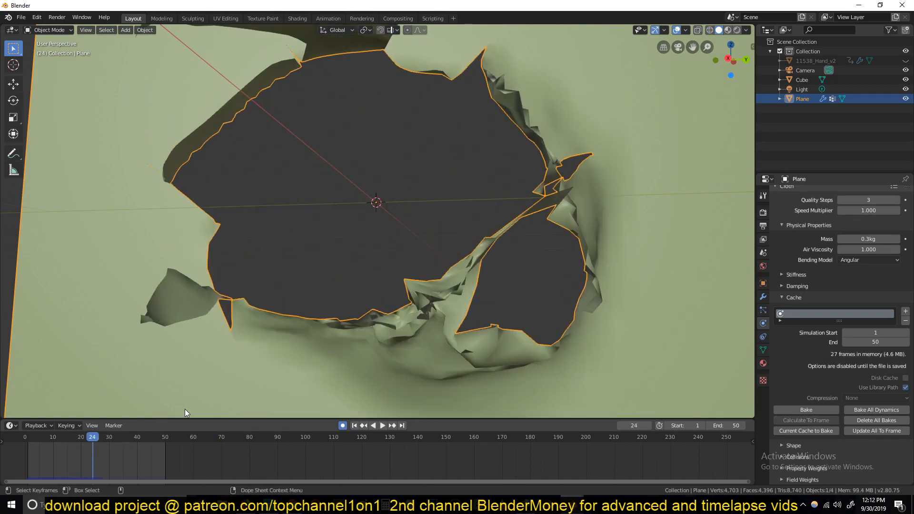
{"action": "key", "text": "space"}
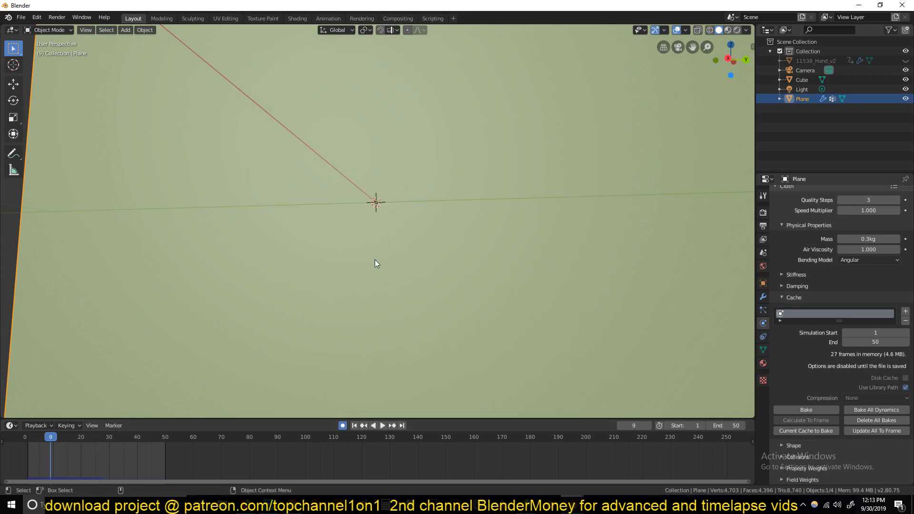
{"action": "key", "text": "shift+z"}
{"action": "key", "text": "space"}
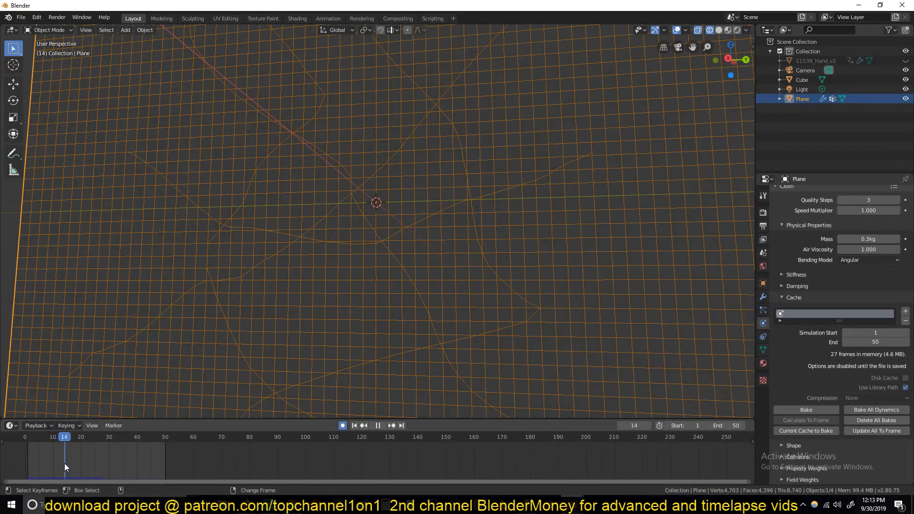
{"action": "key", "text": "space"}
{"action": "middle_click_drag", "start_coordinate": [500, 186], "coordinate": [487, 197]}
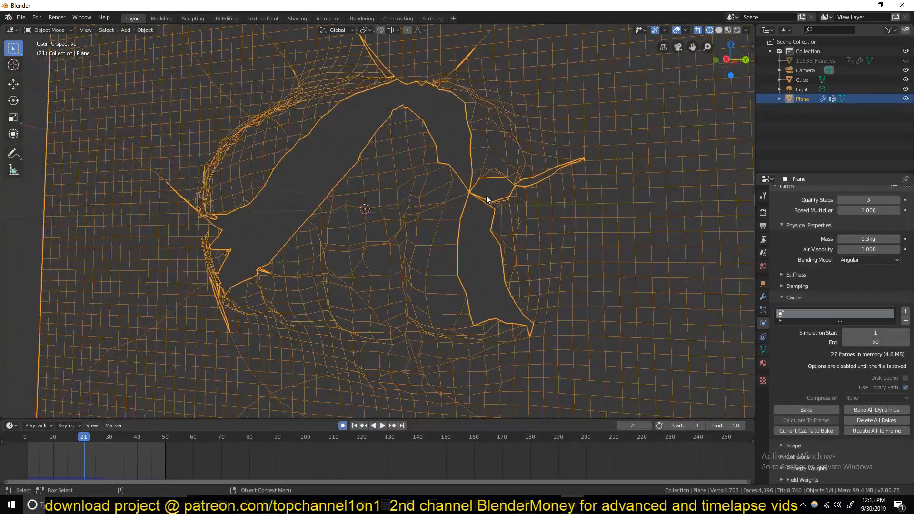
{"action": "right_click_drag", "start_coordinate": [75, 459], "coordinate": [78, 458]}
{"action": "scroll", "coordinate": [478, 211], "scroll_direction": "up", "scroll_amount": 3}
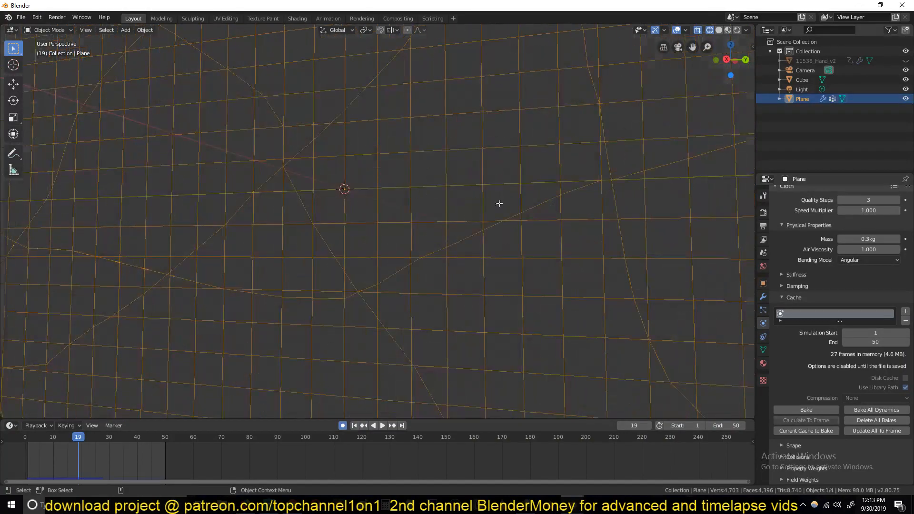
In Edit Mode, rip the short edge where the horizontal cut crosses the right-hand winding seam, leaving the split vertices in place
{"action": "key", "text": "Tab"}
{"action": "left_click", "coordinate": [607, 181]}
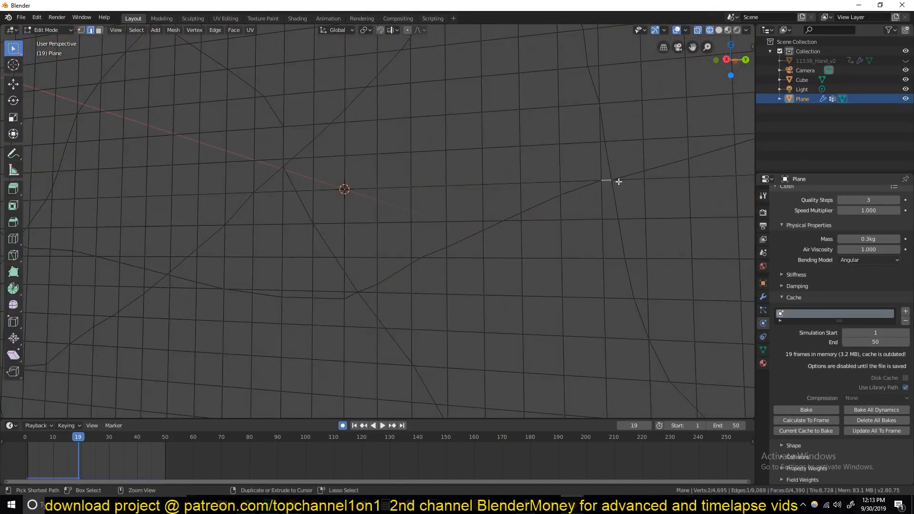
{"action": "key", "text": "v"}
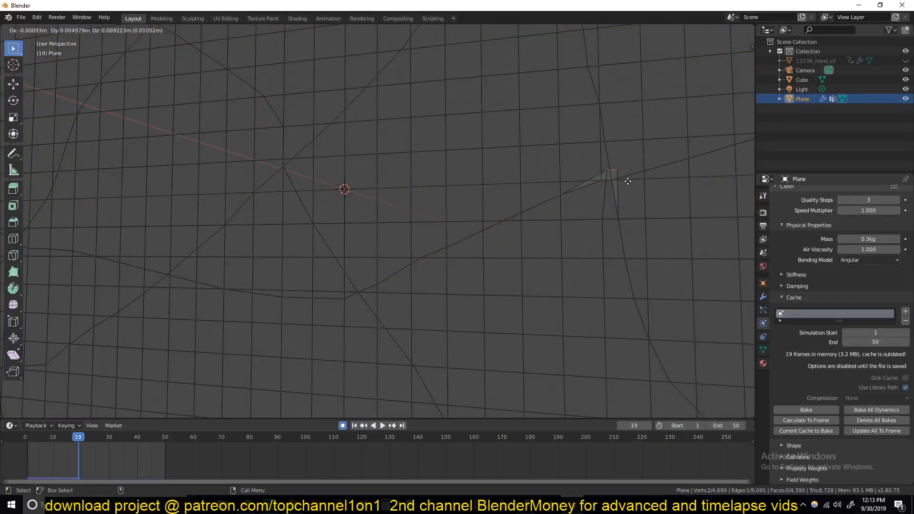
{"action": "right_click", "coordinate": [628, 177]}
{"action": "key", "text": "ctrl+z"}
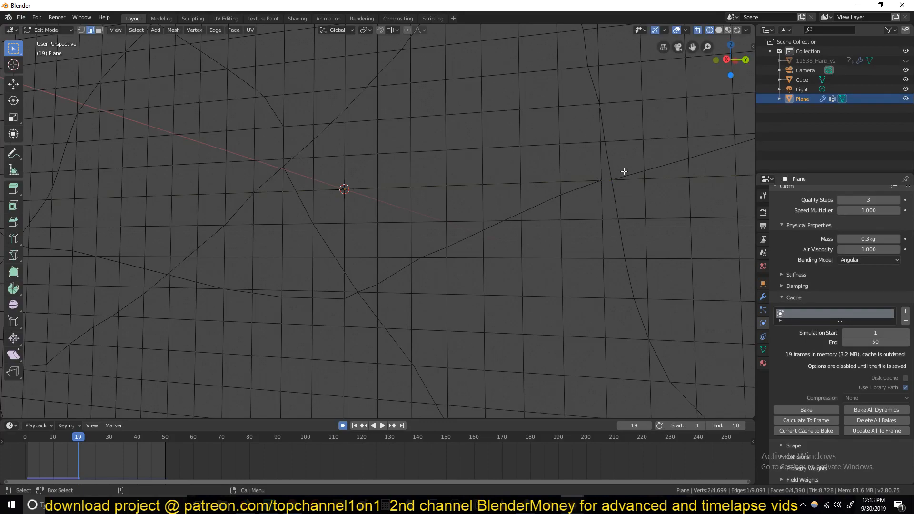
Test-move the edges around the ripped crossing to check the separation, cancelling each move, and return to Object Mode
{"action": "key", "text": "g"}
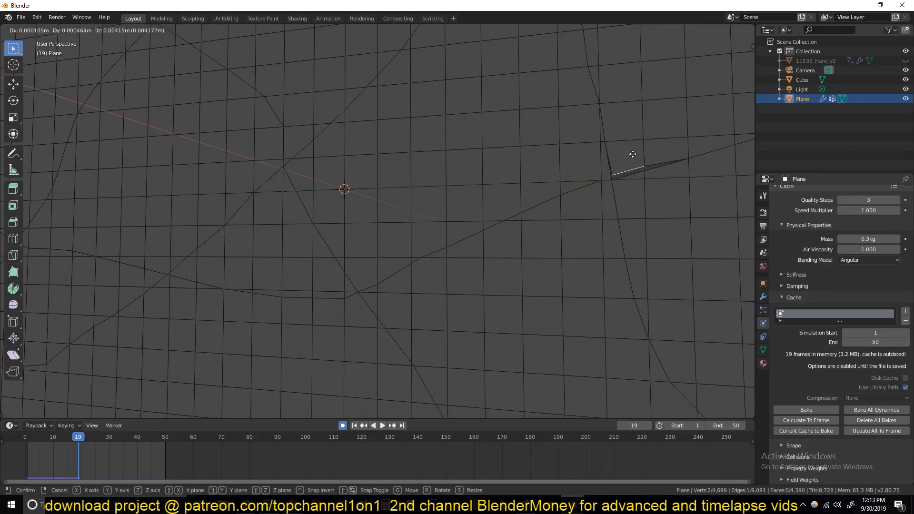
{"action": "right_click", "coordinate": [612, 171]}
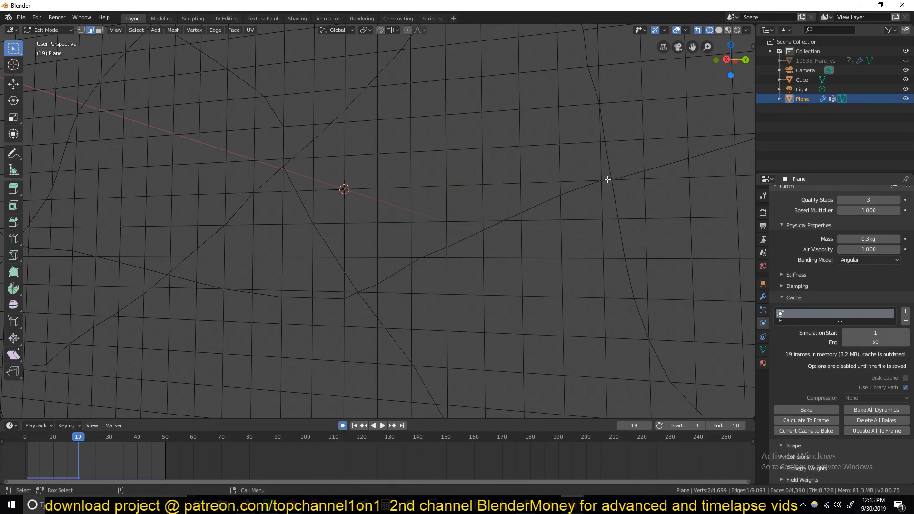
{"action": "key", "text": "g"}
{"action": "right_click", "coordinate": [597, 161]}
{"action": "key", "text": "g"}
{"action": "right_click", "coordinate": [594, 162]}
{"action": "key", "text": "Tab"}
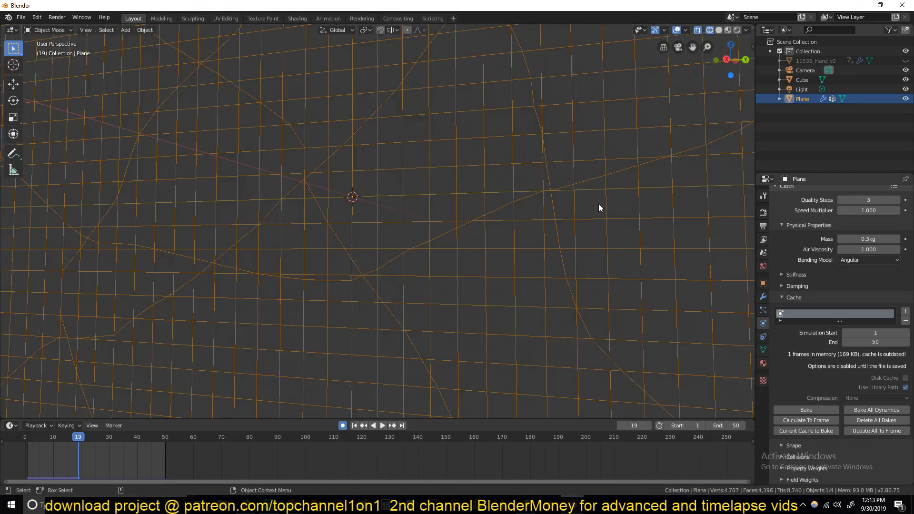
Switch the viewport back to solid shading and return to frame 1 with the whole plane in view
{"action": "key", "text": "z"}
{"action": "middle_click_drag", "start_coordinate": [584, 188], "coordinate": [589, 220]}
{"action": "scroll", "coordinate": [589, 219], "scroll_direction": "down", "scroll_amount": 8}
{"action": "right_click", "coordinate": [28, 450]}
{"action": "key", "text": "space"}
{"action": "key", "text": "space"}
Start and cancel a cloth bake, set Quality Steps to 1, delete the partial bake, and bake the simulation again
{"action": "left_click", "coordinate": [825, 412]}
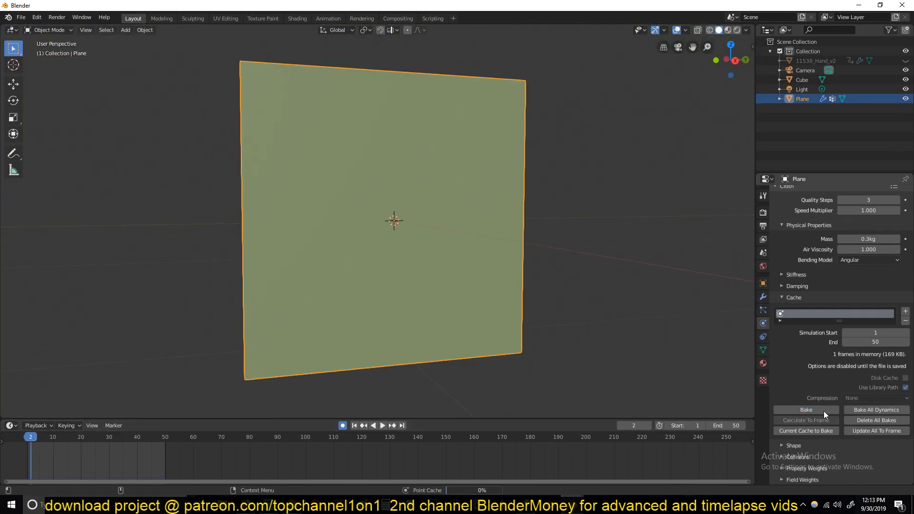
{"action": "key", "text": "Escape"}
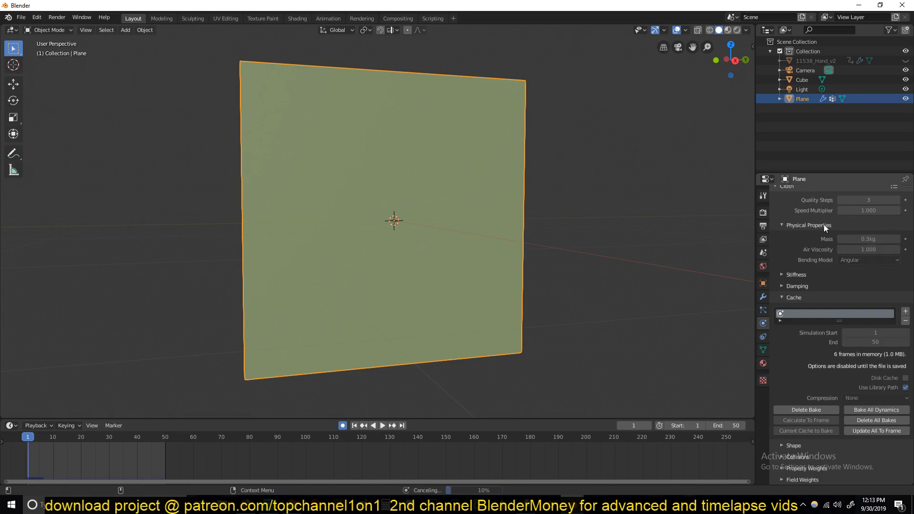
{"action": "left_click_drag", "start_coordinate": [875, 196], "coordinate": [843, 199]}
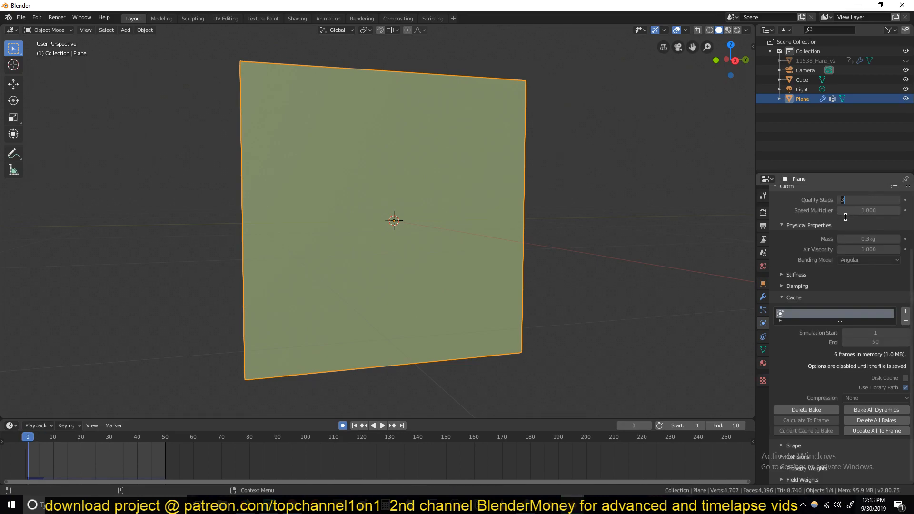
{"action": "left_click", "coordinate": [797, 410]}
{"action": "left_click", "coordinate": [798, 411]}
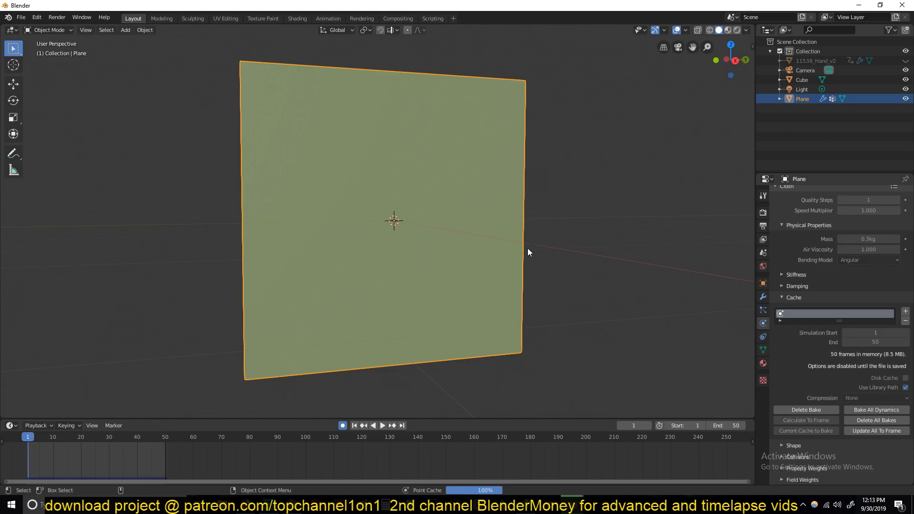
Scrub the baked simulation to frame 27 and examine the torn hole up close
{"action": "left_click_drag", "start_coordinate": [42, 456], "coordinate": [94, 451]}
{"action": "right_click_drag", "start_coordinate": [94, 450], "coordinate": [100, 446]}
{"action": "middle_click_drag", "start_coordinate": [295, 310], "coordinate": [341, 244]}
{"action": "scroll", "coordinate": [372, 264], "scroll_direction": "up", "scroll_amount": 3}
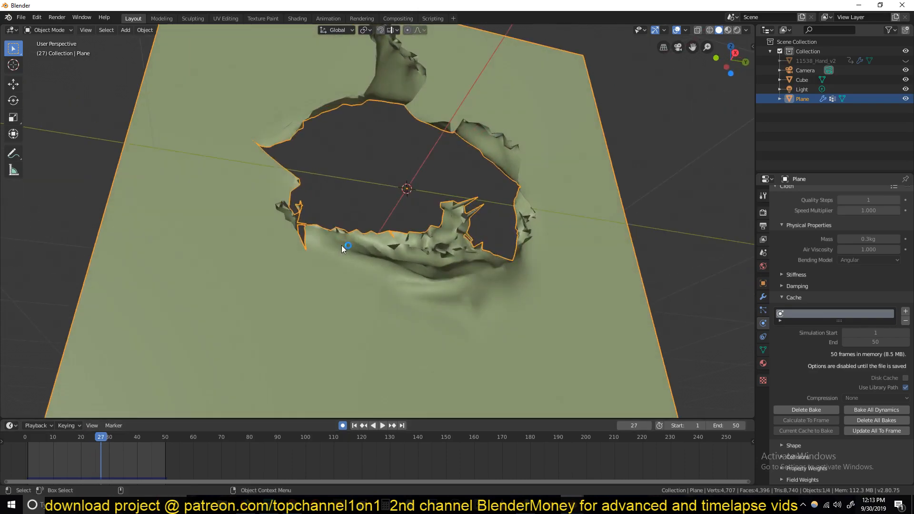
Delete the cloth bake, set Quality Steps to 3, and bake the simulation again
{"action": "left_click", "coordinate": [813, 409]}
{"action": "left_click", "coordinate": [864, 200]}
{"action": "type", "text": "3"}
{"action": "key", "text": "Return"}
{"action": "left_click", "coordinate": [826, 408]}
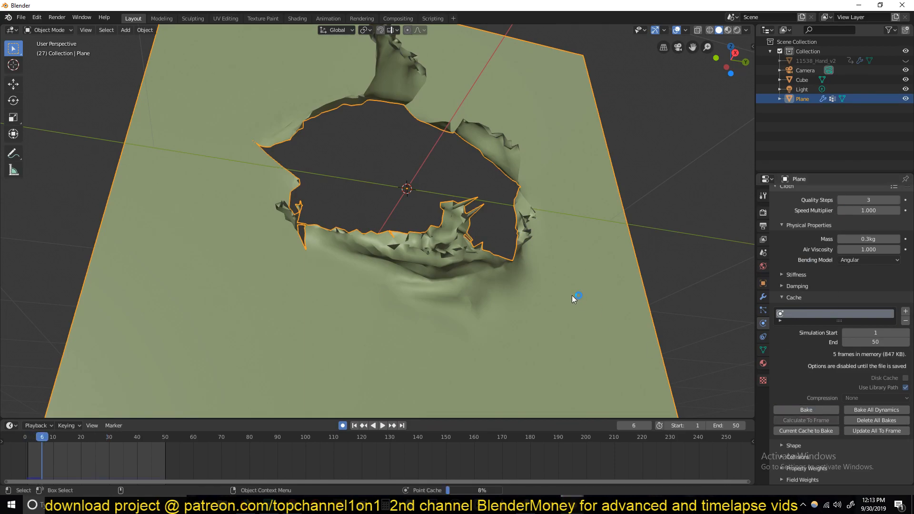
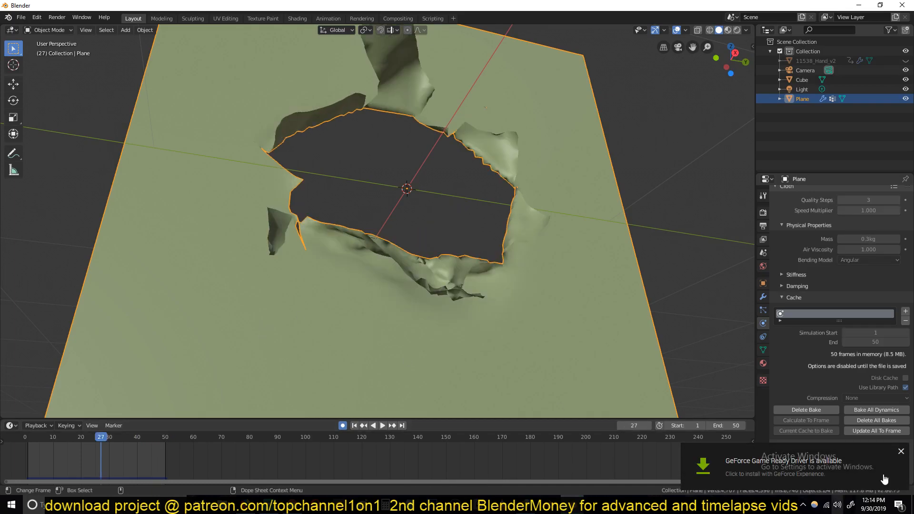
Play the baked simulation from frame 0 and scrub back to around frame 20 to check the tearing
{"action": "left_click", "coordinate": [382, 425]}
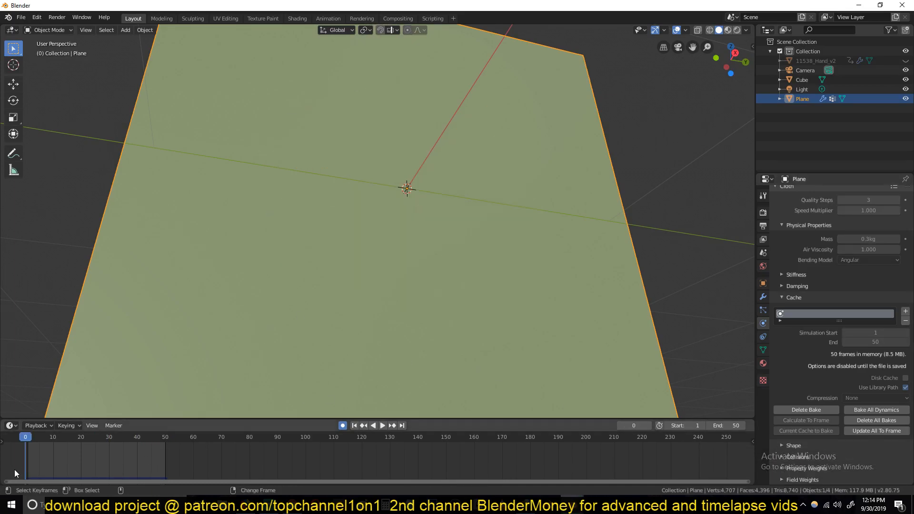
{"action": "key", "text": "space"}
{"action": "middle_click_drag", "start_coordinate": [211, 308], "coordinate": [234, 291]}
{"action": "key", "text": "space"}
{"action": "left_click_drag", "start_coordinate": [101, 463], "coordinate": [80, 450]}
{"action": "key", "text": "space"}
With the hand visible and the plane deselected, check the fist breaking through from several angles, stopping at frame 25
{"action": "left_click", "coordinate": [545, 163]}
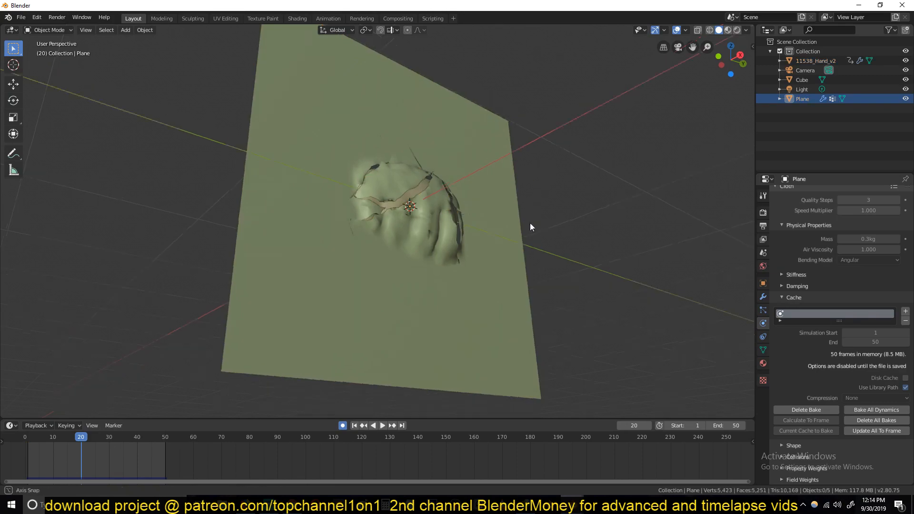
{"action": "middle_click_drag", "start_coordinate": [530, 219], "coordinate": [268, 348]}
{"action": "key", "text": "space"}
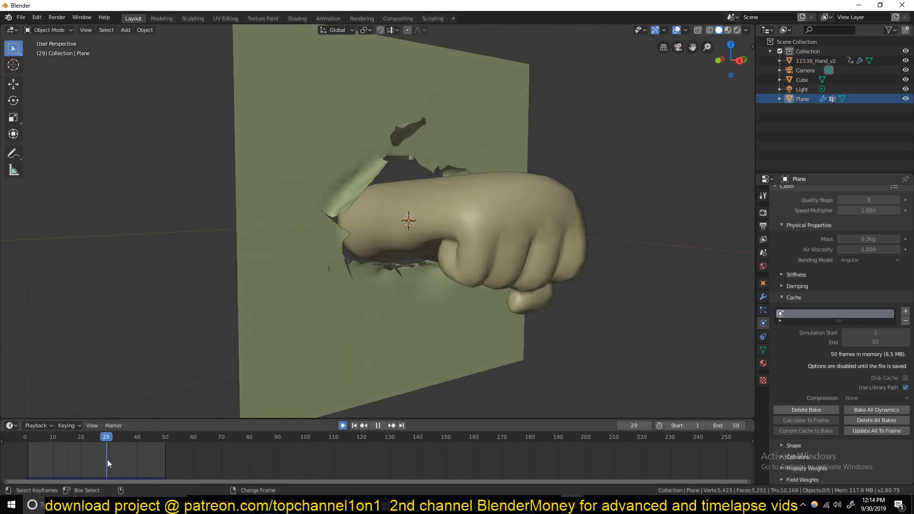
{"action": "mouse_move", "coordinate": [113, 459]}
{"action": "left_mouse_down"}
{"action": "mouse_move", "coordinate": [142, 462]}
{"action": "mouse_move", "coordinate": [77, 454]}
{"action": "mouse_move", "coordinate": [96, 461]}
{"action": "left_mouse_up"}
{"action": "middle_click_drag", "start_coordinate": [298, 280], "coordinate": [364, 151]}
{"action": "middle_click_drag", "start_coordinate": [515, 291], "coordinate": [558, 261]}
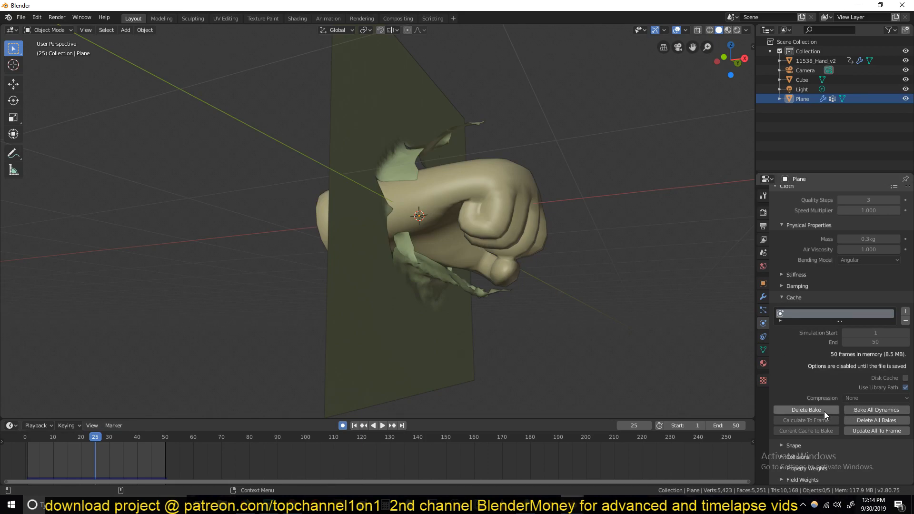
{"action": "middle_click_drag", "start_coordinate": [491, 326], "coordinate": [606, 225]}
Select the plane, delete its cloth bake, and keyframe the Speed Multiplier at 1.000 on frame 22
{"action": "left_click", "coordinate": [468, 233]}
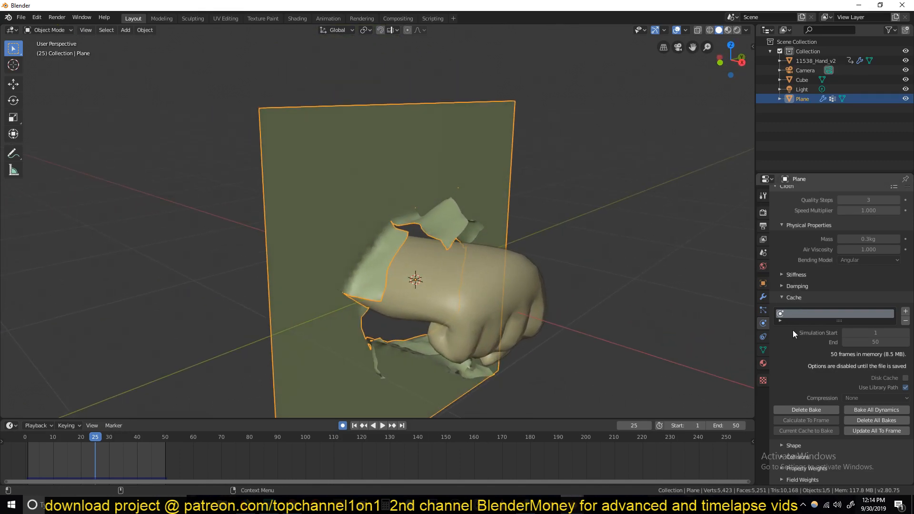
{"action": "scroll", "coordinate": [806, 292], "scroll_direction": "up", "scroll_amount": 4}
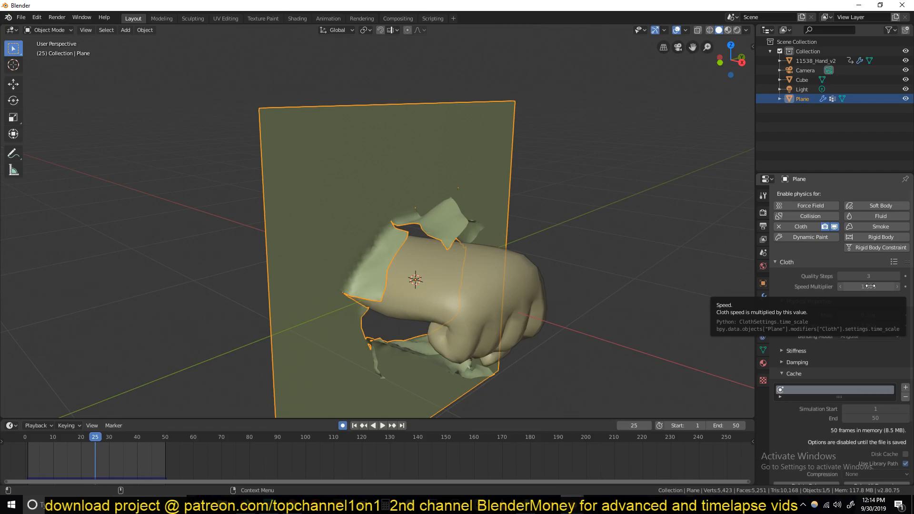
{"action": "scroll", "coordinate": [812, 409], "scroll_direction": "down", "scroll_amount": 3}
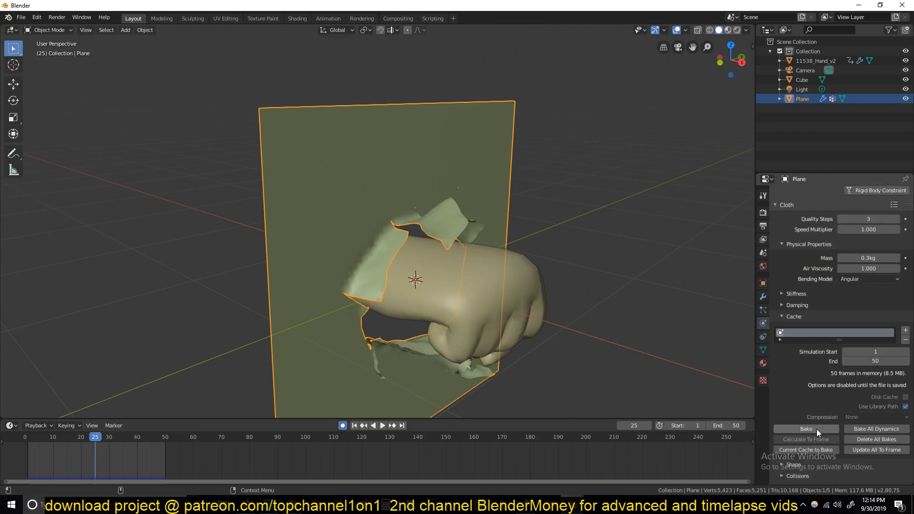
{"action": "scroll", "coordinate": [838, 243], "scroll_direction": "up", "scroll_amount": 2}
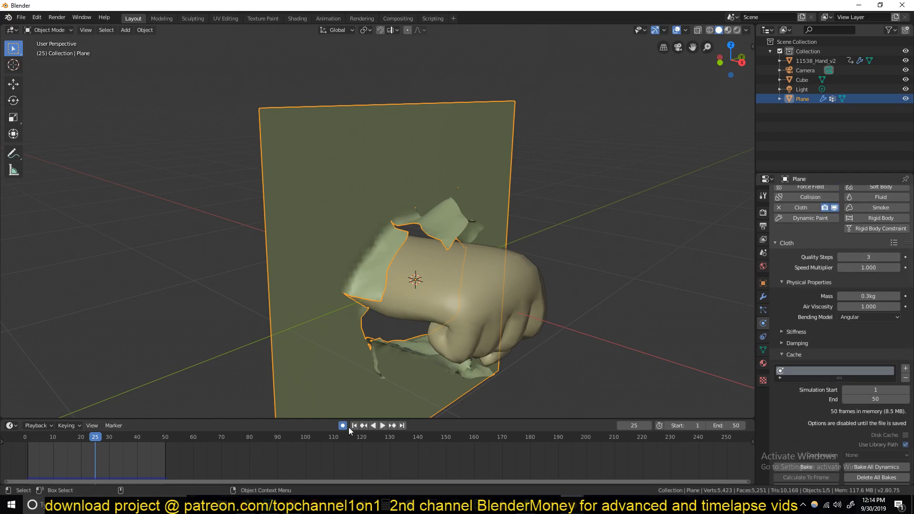
{"action": "mouse_move", "coordinate": [79, 462]}
{"action": "right_mouse_down"}
{"action": "mouse_move", "coordinate": [56, 464]}
{"action": "mouse_move", "coordinate": [87, 471]}
{"action": "right_mouse_up"}
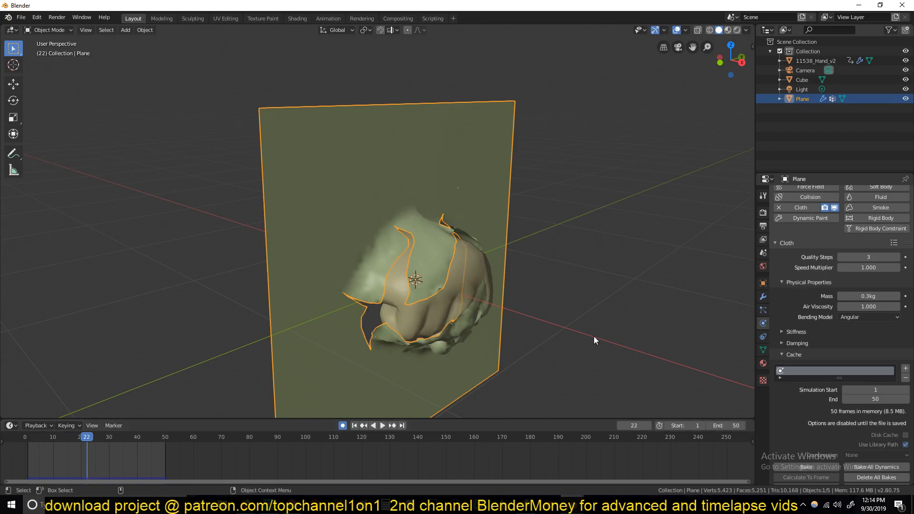
{"action": "left_click", "coordinate": [906, 268]}
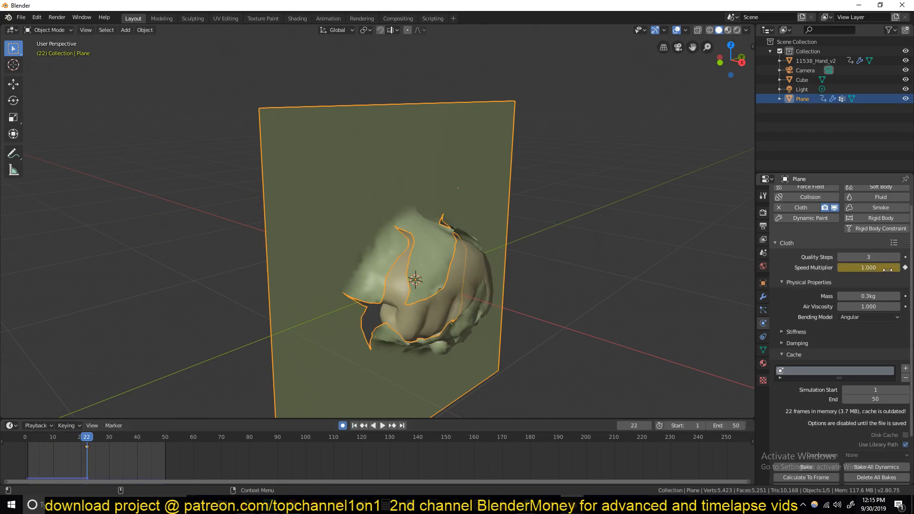
Check the frames around the first keyframe, move to frame 38, and keyframe the Speed Multiplier at 0.010
{"action": "right_click_drag", "start_coordinate": [45, 456], "coordinate": [83, 472]}
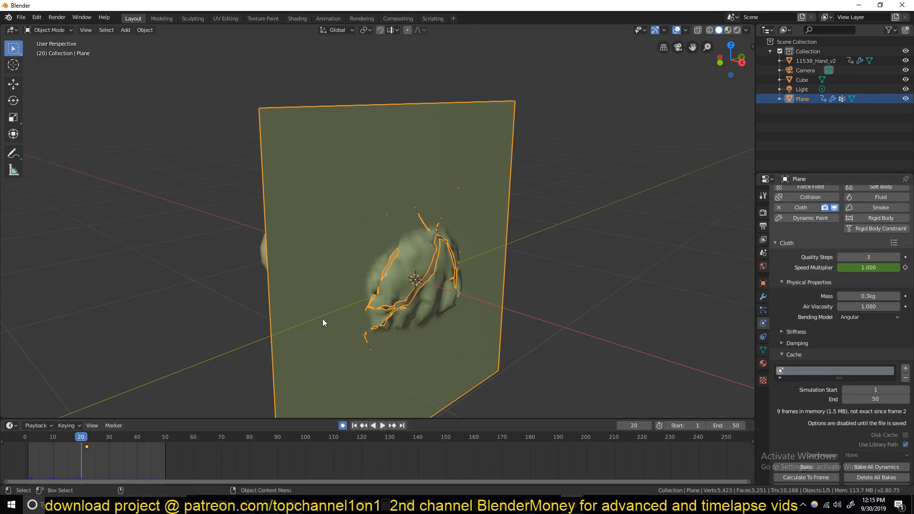
{"action": "key", "text": "Right"}
{"action": "key", "text": "Right"}
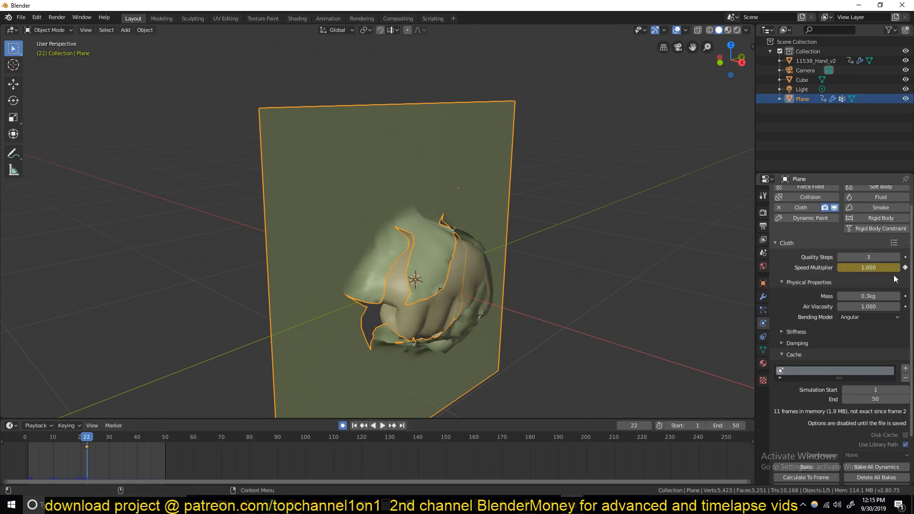
{"action": "right_click_drag", "start_coordinate": [82, 461], "coordinate": [139, 461]}
{"action": "middle_click_drag", "start_coordinate": [323, 266], "coordinate": [355, 264]}
{"action": "left_click", "coordinate": [131, 457]}
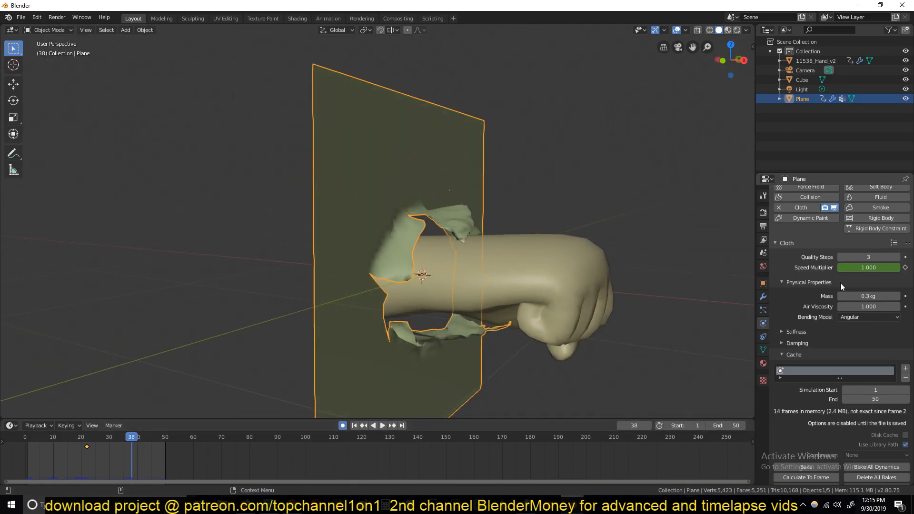
{"action": "double_click", "coordinate": [872, 266]}
{"action": "key", "text": "Return"}
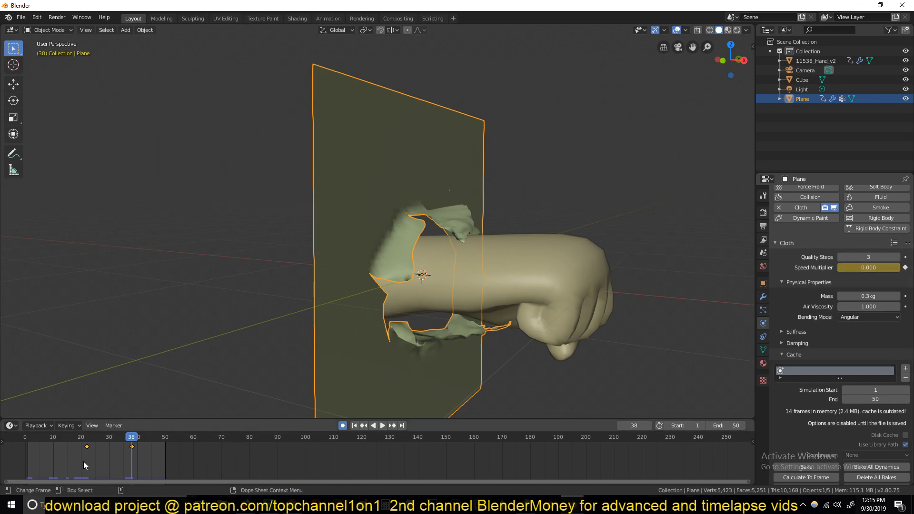
Return to frame 0, briefly preview the playback, and bake the plane's cloth simulation with the keyframed Speed Multiplier
{"action": "left_click", "coordinate": [27, 456]}
{"action": "key", "text": "space"}
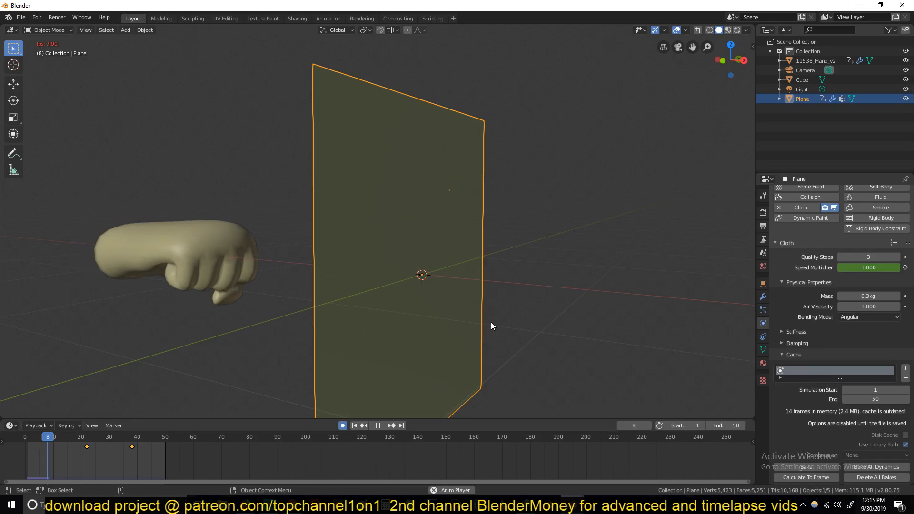
{"action": "key", "text": "Escape"}
{"action": "left_click", "coordinate": [791, 466]}
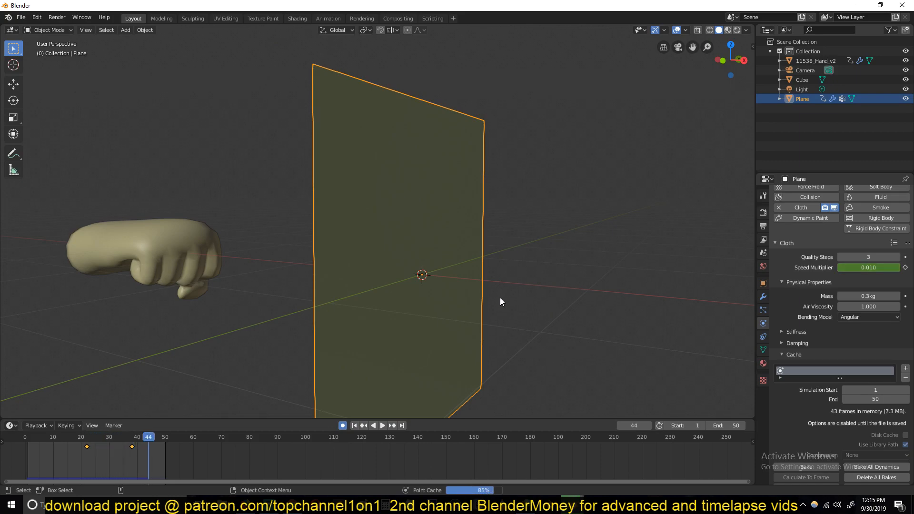
Play the baked cloth simulation and scrub back before the impact to replay the fist breaking through
{"action": "key", "text": "space"}
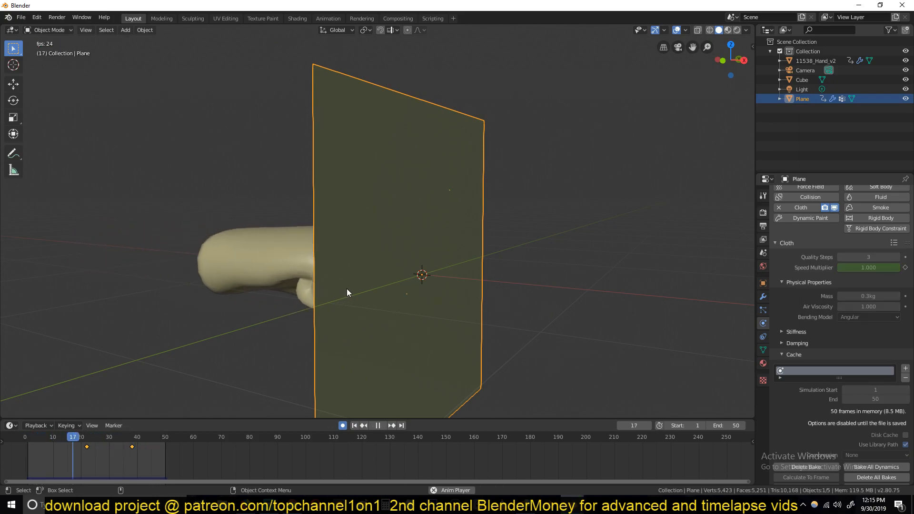
{"action": "key", "text": "Escape"}
{"action": "key", "text": "space"}
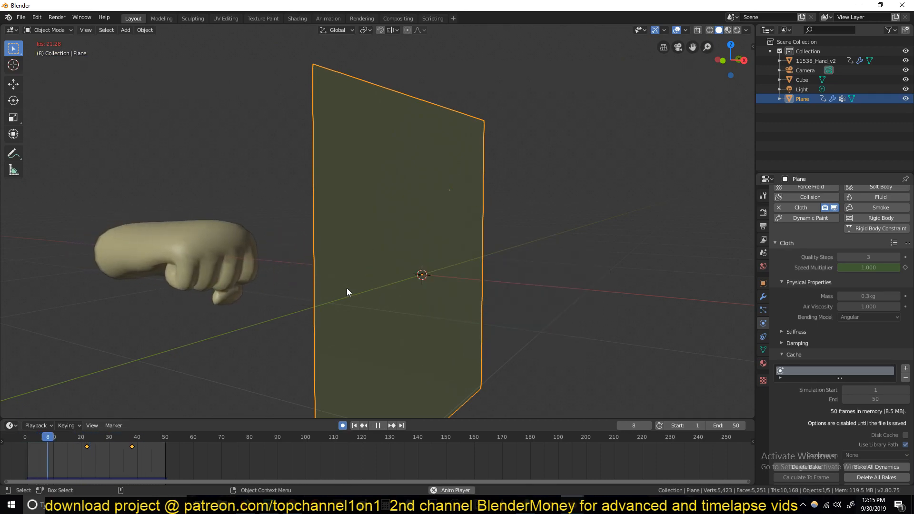
{"action": "key", "text": "space"}
{"action": "left_click_drag", "start_coordinate": [113, 455], "coordinate": [56, 457]}
{"action": "key", "text": "space"}
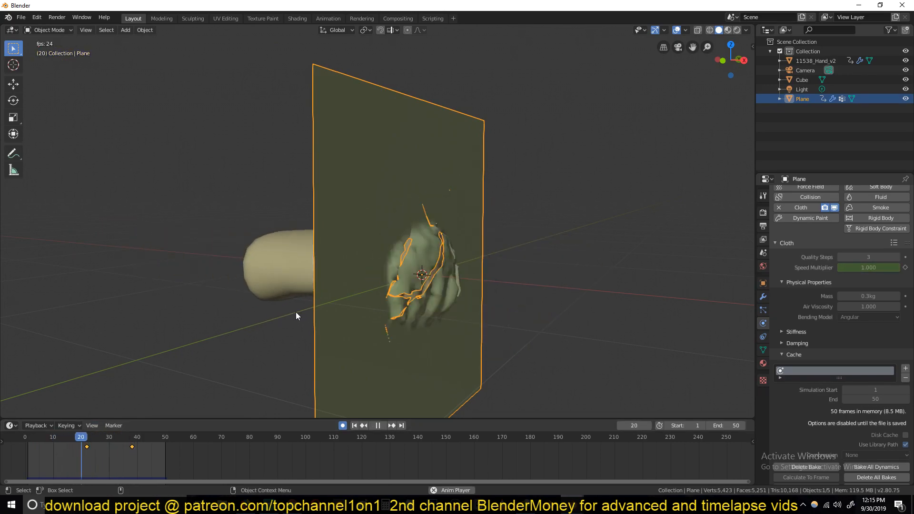
Examine the torn flaps from below, the side and the front at frames 38, 25 and 21
{"action": "middle_click_drag", "start_coordinate": [305, 324], "coordinate": [386, 296]}
{"action": "mouse_move", "coordinate": [134, 466]}
{"action": "left_mouse_down"}
{"action": "mouse_move", "coordinate": [119, 453]}
{"action": "mouse_move", "coordinate": [94, 452]}
{"action": "mouse_move", "coordinate": [132, 455]}
{"action": "left_mouse_up"}
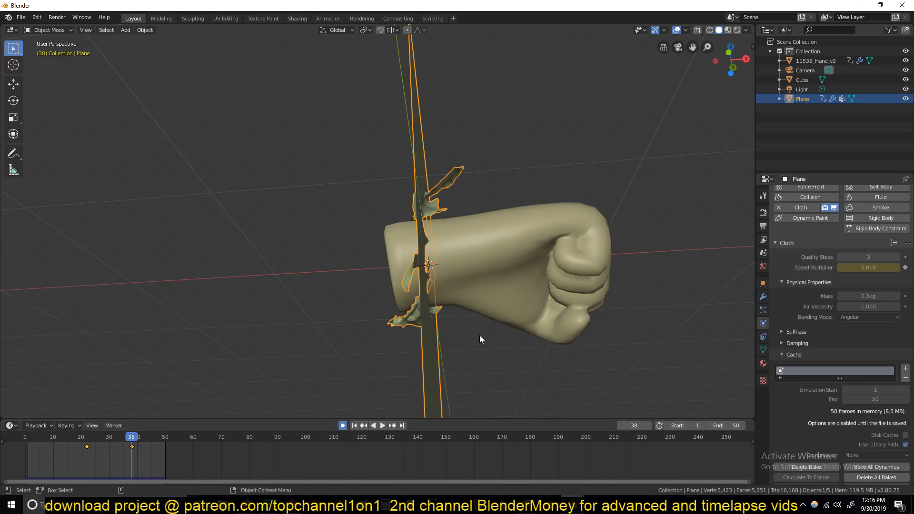
{"action": "middle_click_drag", "start_coordinate": [369, 330], "coordinate": [347, 280]}
{"action": "mouse_move", "coordinate": [106, 458]}
{"action": "left_mouse_down"}
{"action": "mouse_move", "coordinate": [87, 452]}
{"action": "mouse_move", "coordinate": [106, 457]}
{"action": "mouse_move", "coordinate": [96, 454]}
{"action": "left_mouse_up"}
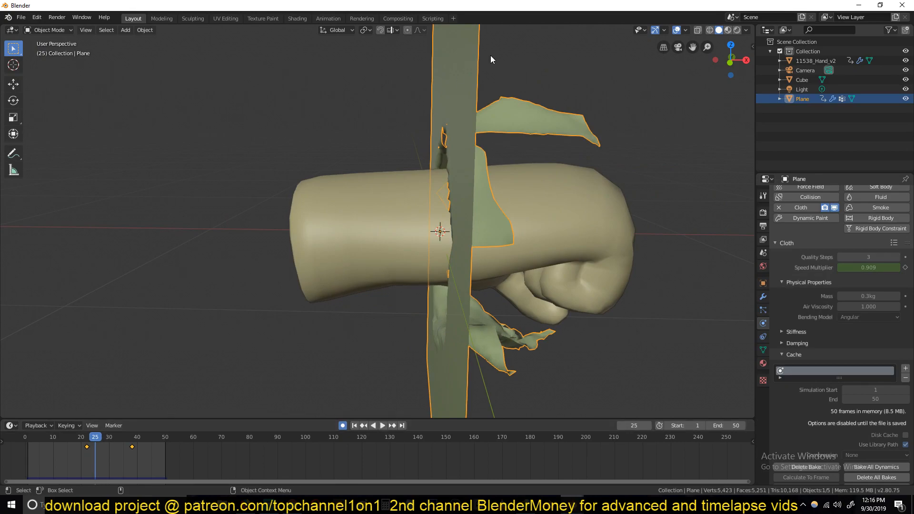
{"action": "key", "text": "space"}
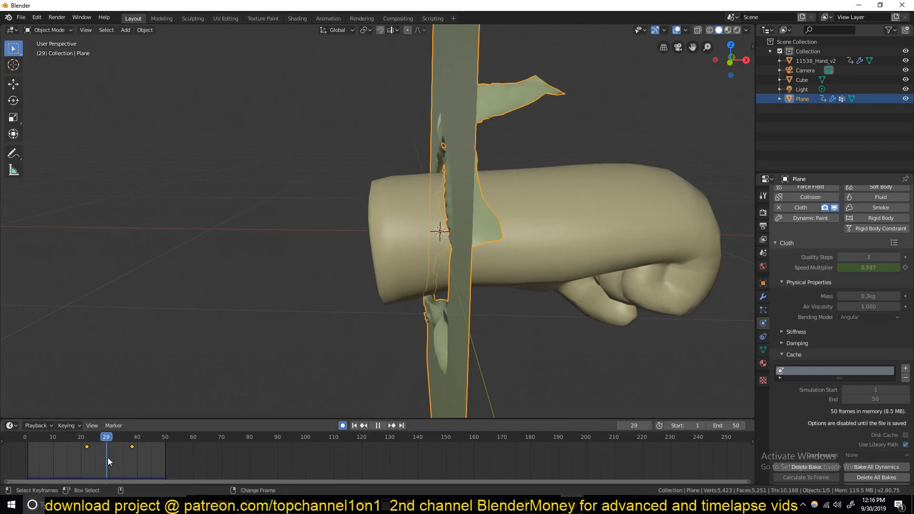
{"action": "key", "text": "space"}
{"action": "left_click", "coordinate": [86, 460]}
{"action": "middle_click_drag", "start_coordinate": [392, 244], "coordinate": [358, 193]}
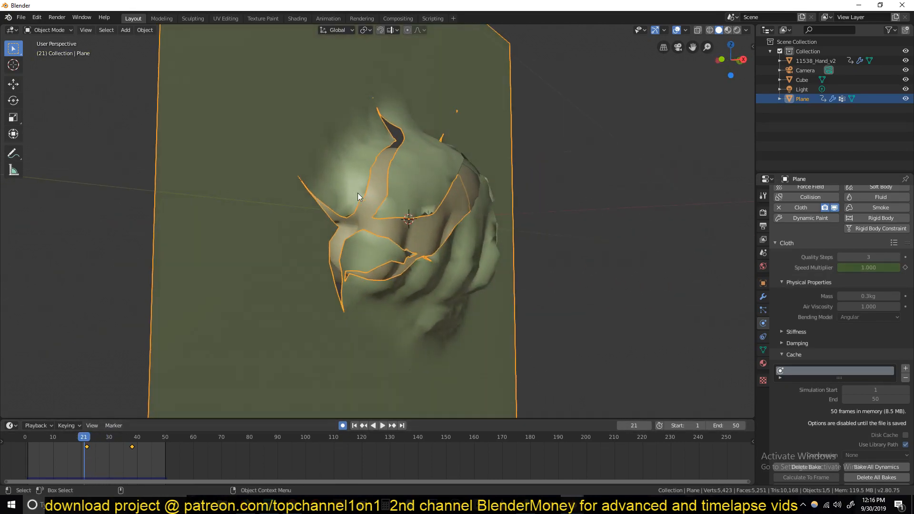
Expand the plane's cloth Collisions settings to check the object and self collision options
{"action": "scroll", "coordinate": [856, 325], "scroll_direction": "down", "scroll_amount": 3}
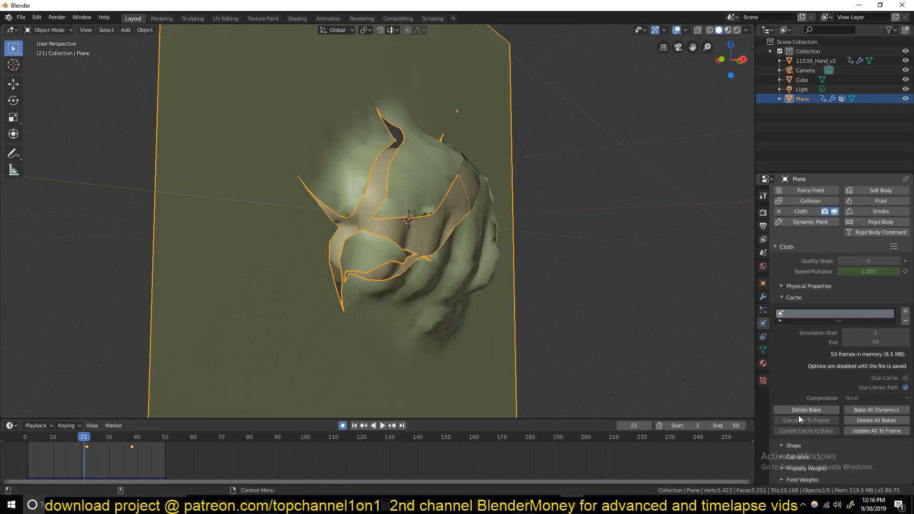
{"action": "left_click", "coordinate": [795, 457]}
{"action": "scroll", "coordinate": [815, 405], "scroll_direction": "down", "scroll_amount": 6}
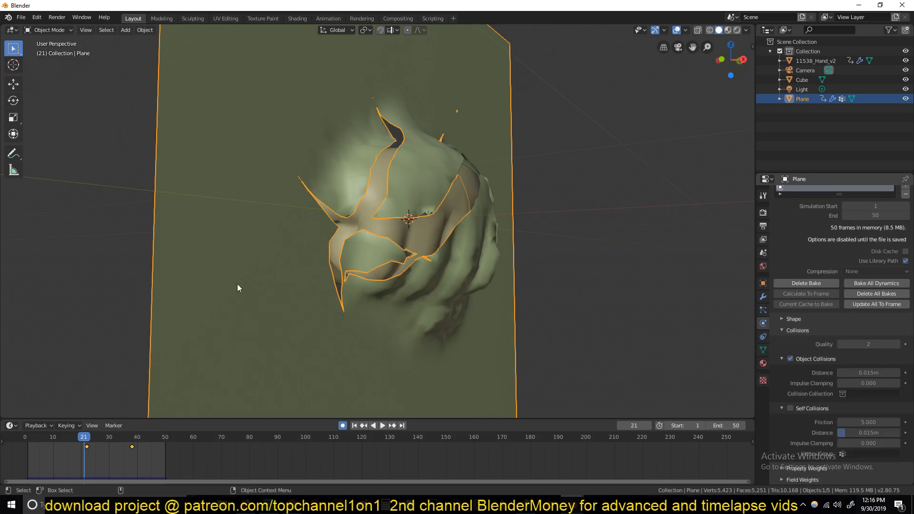
Scrub between frames 21 and 26 and inspect the opening flaps around the fist, stopping at frame 25
{"action": "middle_click_drag", "start_coordinate": [239, 288], "coordinate": [266, 324]}
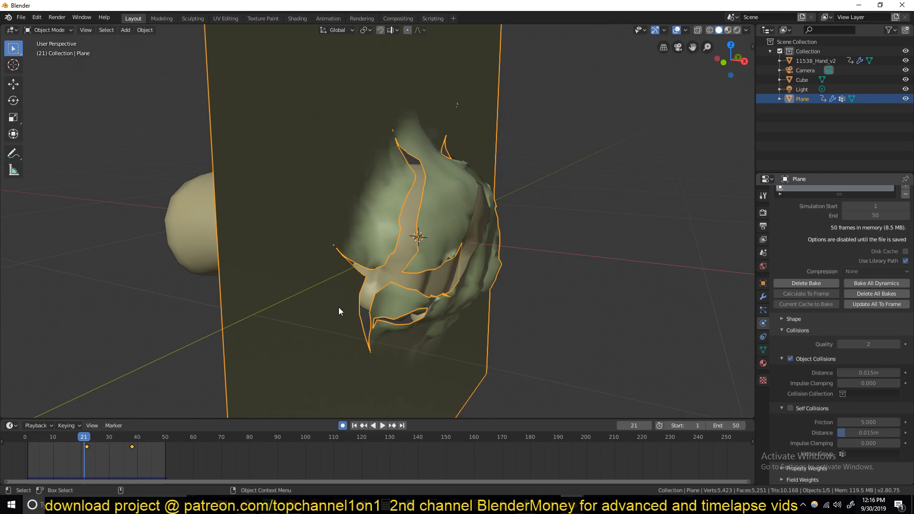
{"action": "middle_click_drag", "start_coordinate": [338, 311], "coordinate": [354, 333]}
{"action": "right_click_drag", "start_coordinate": [82, 444], "coordinate": [97, 445]}
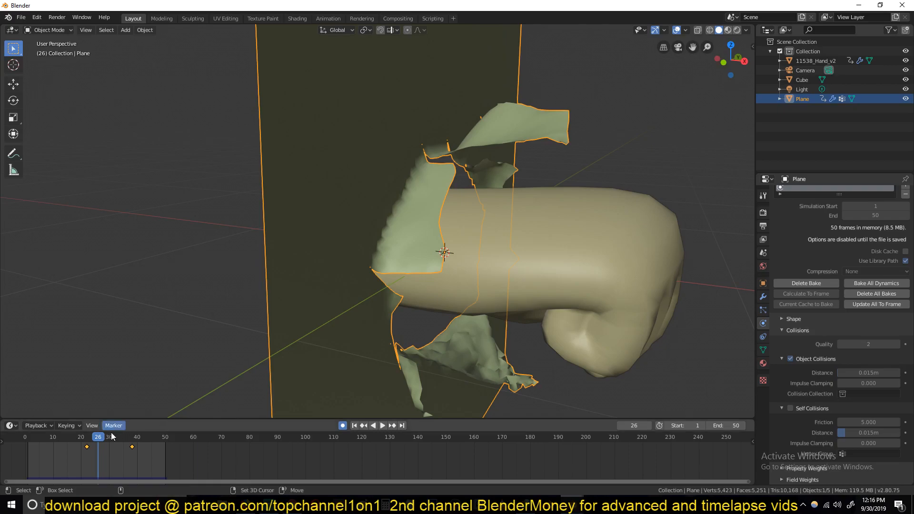
{"action": "key", "text": "space"}
{"action": "mouse_move", "coordinate": [99, 456]}
{"action": "left_mouse_down"}
{"action": "mouse_move", "coordinate": [88, 454]}
{"action": "mouse_move", "coordinate": [109, 455]}
{"action": "mouse_move", "coordinate": [94, 450]}
{"action": "left_mouse_up"}
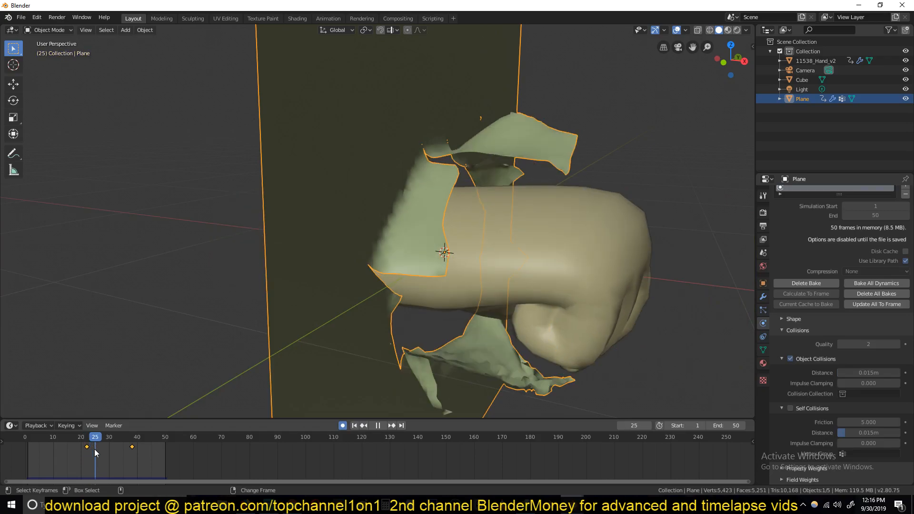
{"action": "middle_click_drag", "start_coordinate": [353, 257], "coordinate": [320, 250]}
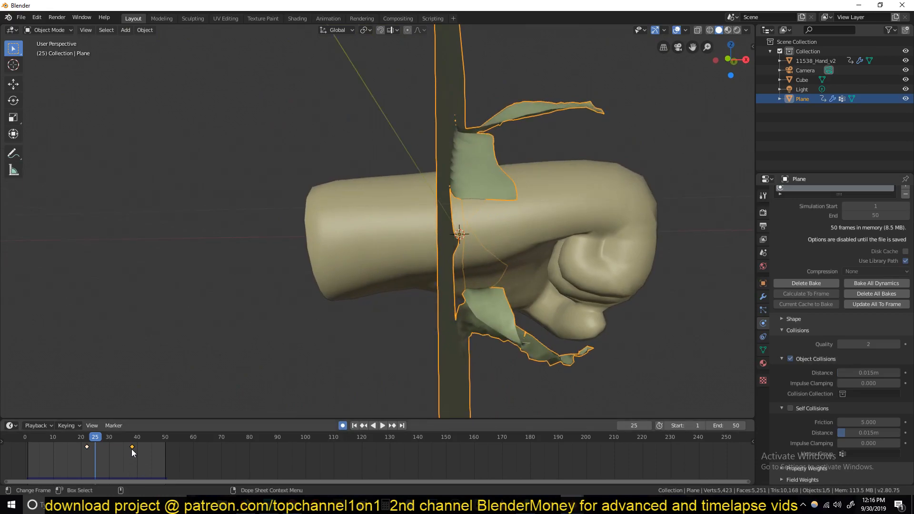
Move the second Speed Multiplier keyframe to frame 25, return to frame 0, and replace the cloth bake with a new one
{"action": "left_click_drag", "start_coordinate": [133, 451], "coordinate": [90, 448]}
{"action": "right_click", "coordinate": [24, 457], "text": "shift"}
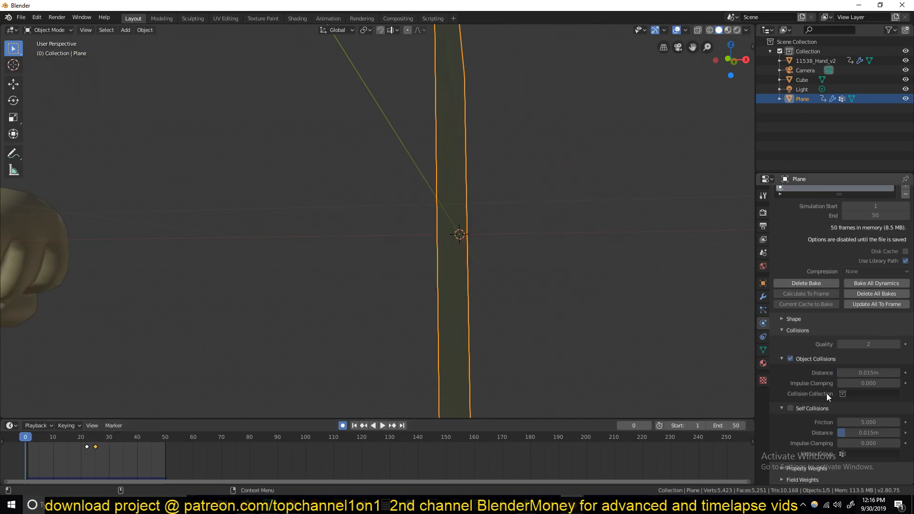
{"action": "left_click", "coordinate": [836, 283]}
{"action": "left_click", "coordinate": [805, 283]}
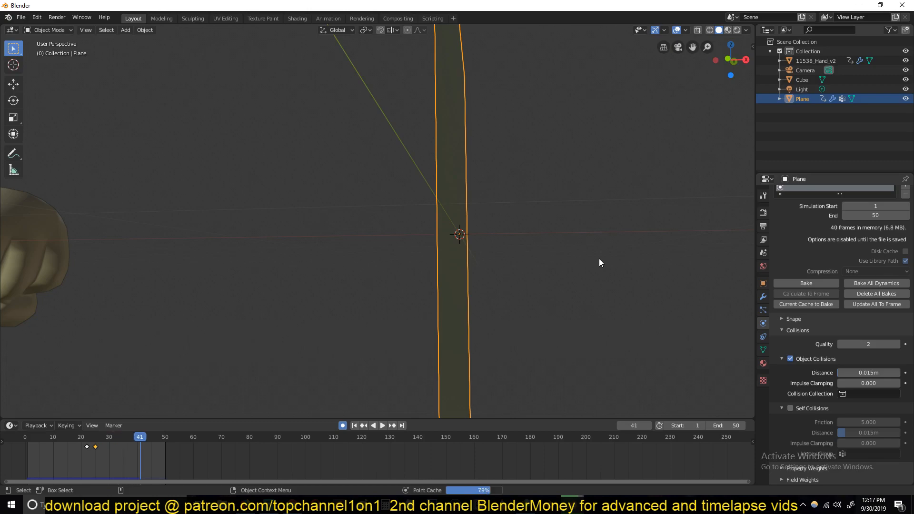
Play the rebaked simulation with the whole plane in view to check the stretched lower flap
{"action": "key", "text": "space"}
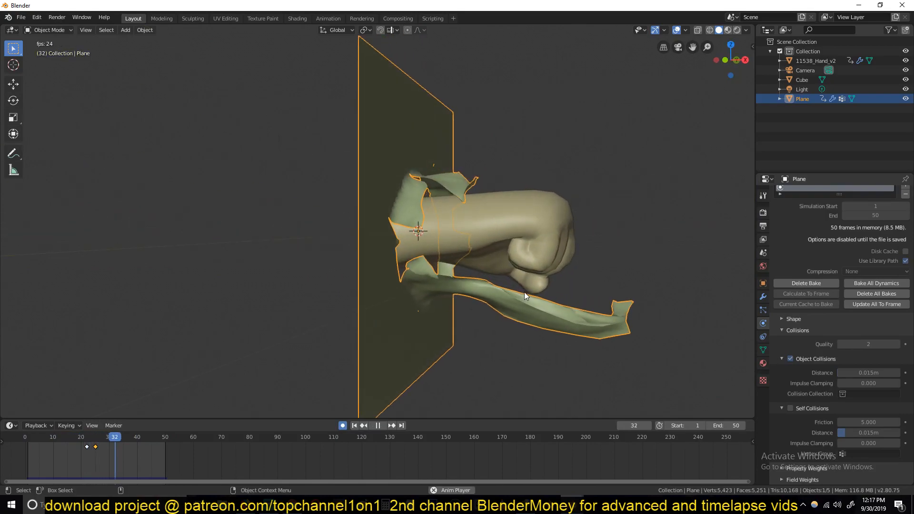
{"action": "scroll", "coordinate": [524, 292], "scroll_direction": "down", "scroll_amount": 4}
{"action": "key", "text": "space"}
{"action": "key", "text": "space"}
{"action": "key", "text": "space"}
{"action": "key", "text": "space"}
{"action": "key", "text": "space"}
Scrub back to the moment of impact and replay the simulation, stopping at frame 24
{"action": "scroll", "coordinate": [402, 266], "scroll_direction": "up", "scroll_amount": 2}
{"action": "right_click_drag", "start_coordinate": [138, 451], "coordinate": [92, 464]}
{"action": "key", "text": "space"}
{"action": "key", "text": "Escape"}
{"action": "key", "text": "space"}
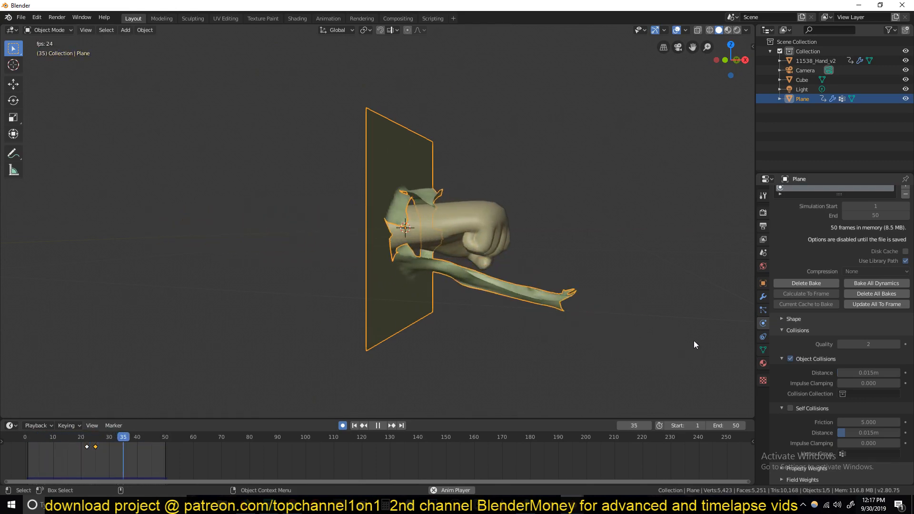
{"action": "key", "text": "Escape"}
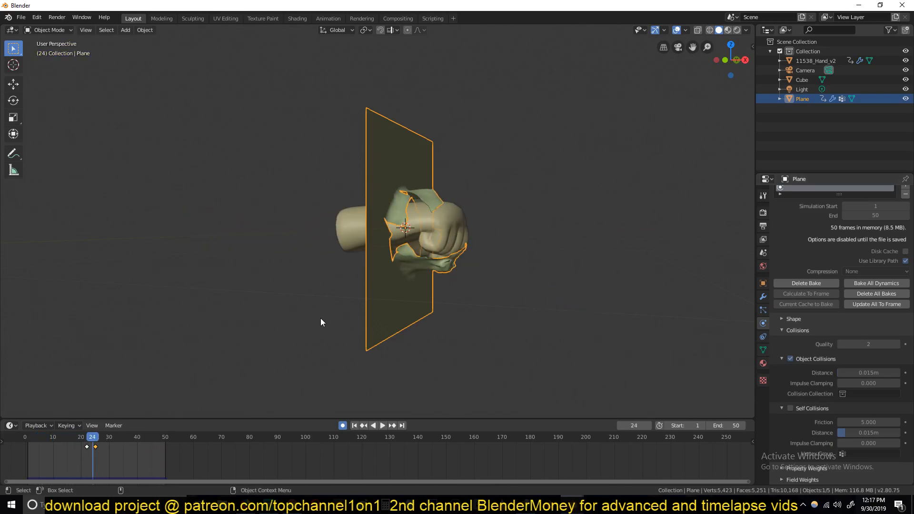
Go to frame 23, select the hand, and examine the cloth around the fist from below and the side
{"action": "left_click_drag", "start_coordinate": [59, 449], "coordinate": [89, 459]}
{"action": "scroll", "coordinate": [395, 279], "scroll_direction": "up", "scroll_amount": 3}
{"action": "middle_click_drag", "start_coordinate": [395, 279], "coordinate": [436, 214]}
{"action": "left_click", "coordinate": [436, 214]}
{"action": "middle_click_drag", "start_coordinate": [498, 226], "coordinate": [537, 228]}
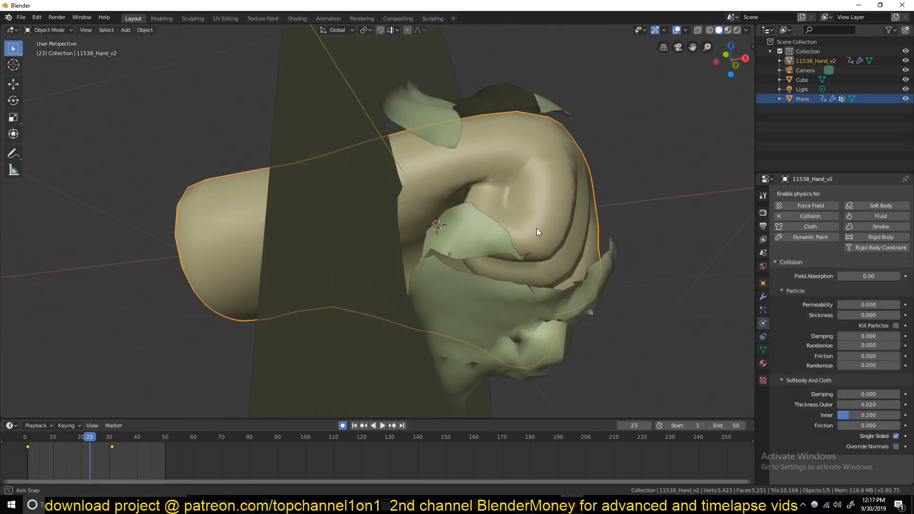
{"action": "middle_click_drag", "start_coordinate": [537, 184], "coordinate": [592, 306]}
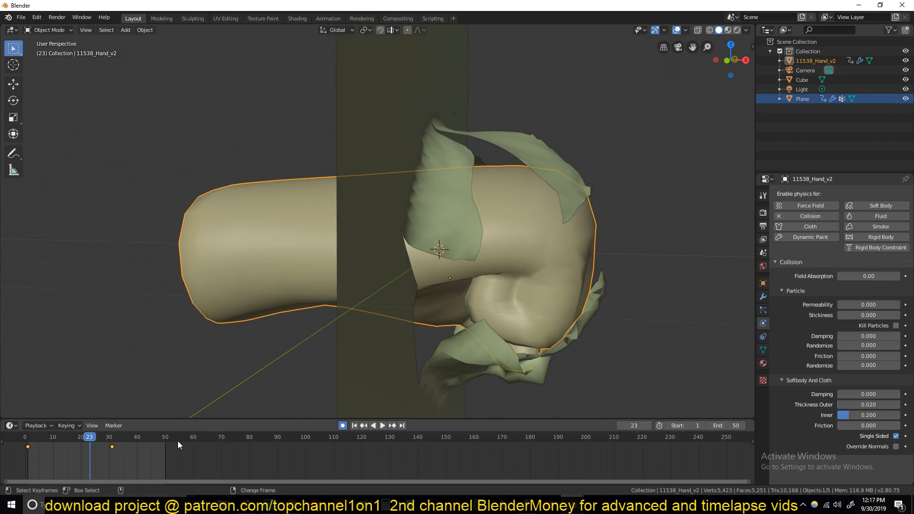
Step through frames 26, 33, 41 and 29 to examine how the long lower cloth strip stretches away from the fist
{"action": "key", "text": "space"}
{"action": "scroll", "coordinate": [274, 188], "scroll_direction": "up", "scroll_amount": 4}
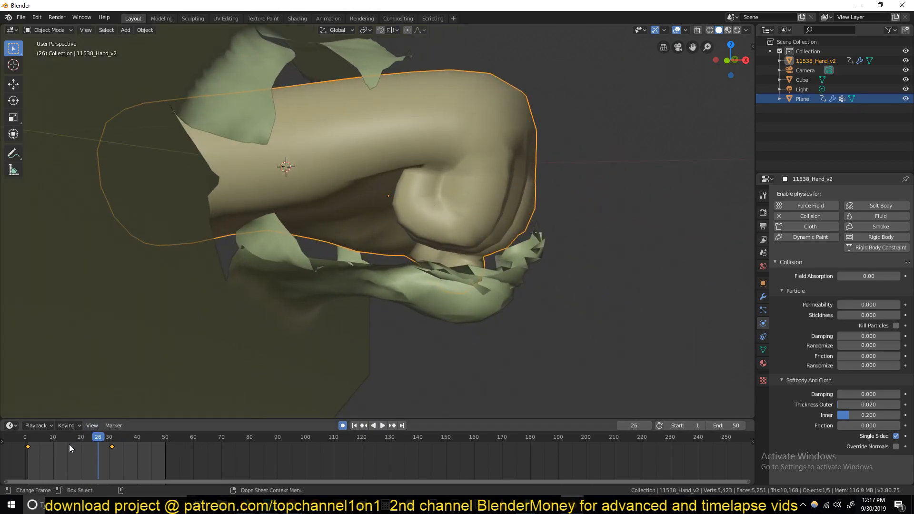
{"action": "key", "text": "space"}
{"action": "key", "text": "space"}
{"action": "scroll", "coordinate": [359, 305], "scroll_direction": "up", "scroll_amount": 2}
{"action": "key", "text": "space"}
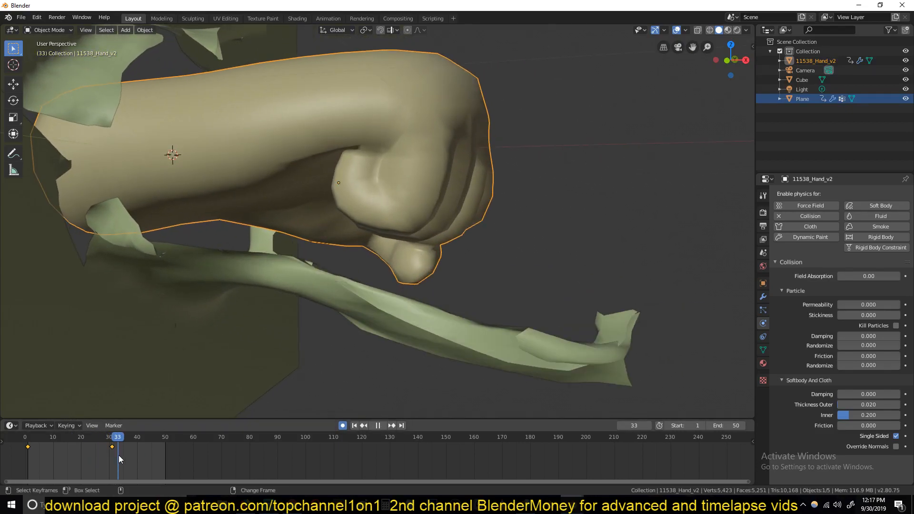
{"action": "key", "text": "Escape"}
{"action": "scroll", "coordinate": [372, 293], "scroll_direction": "down", "scroll_amount": 4}
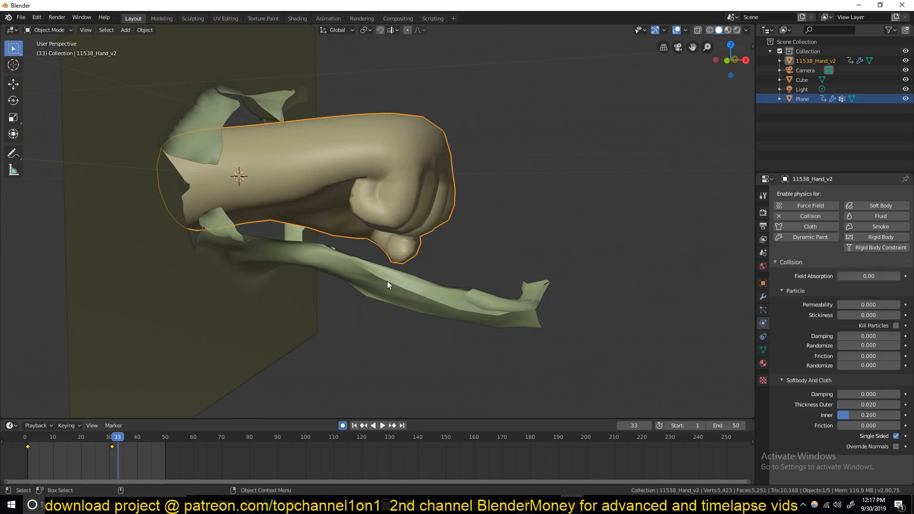
{"action": "left_click_drag", "start_coordinate": [121, 452], "coordinate": [141, 456]}
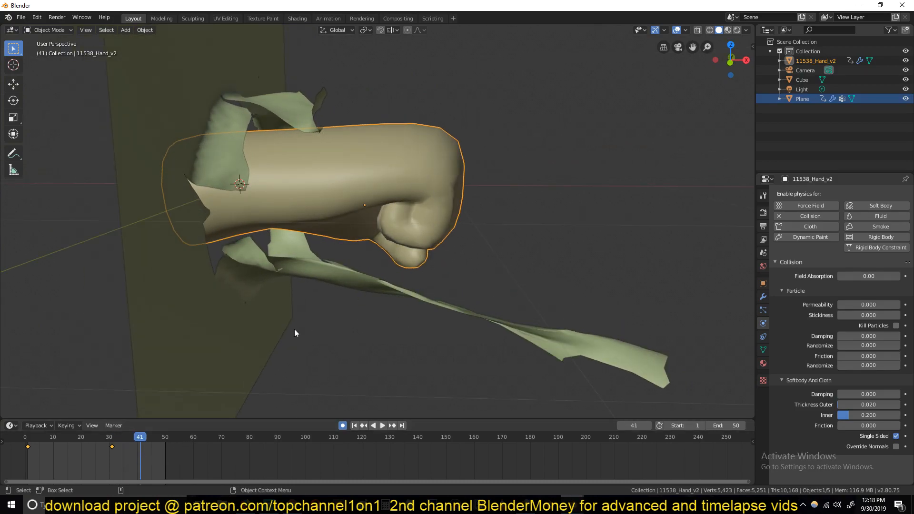
{"action": "mouse_move", "coordinate": [118, 460]}
{"action": "right_mouse_down"}
{"action": "mouse_move", "coordinate": [84, 457]}
{"action": "mouse_move", "coordinate": [107, 460]}
{"action": "right_mouse_up"}
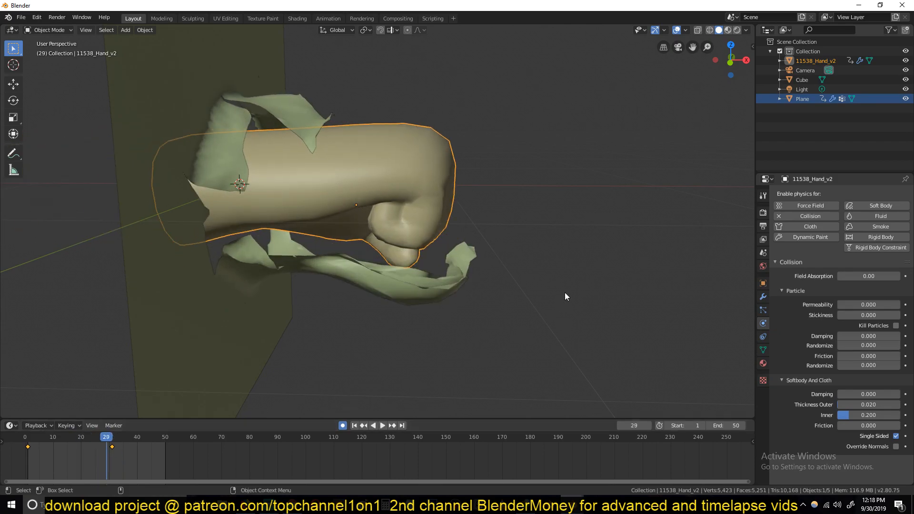
Inspect the lower cloth strip up close beneath the thumb at frames 29 and 32, and return to frame 23
{"action": "scroll", "coordinate": [386, 318], "scroll_direction": "up", "scroll_amount": 3}
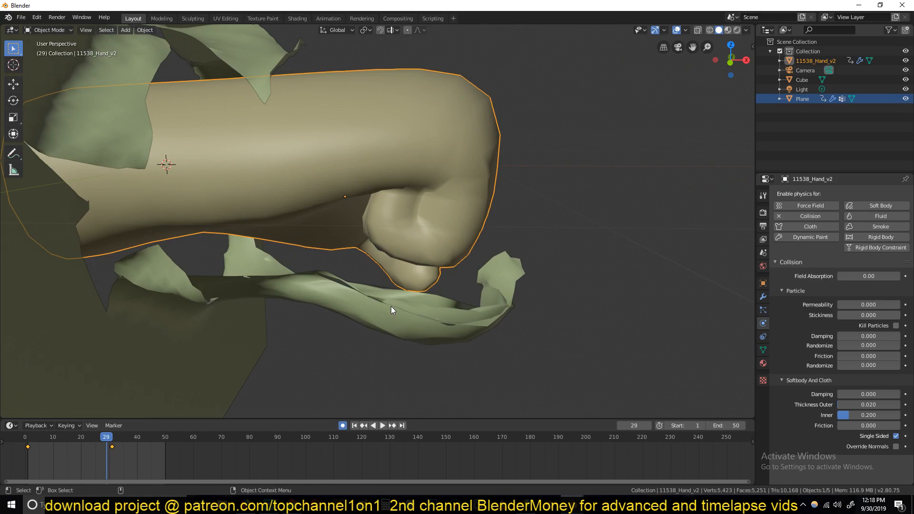
{"action": "mouse_move", "coordinate": [104, 451]}
{"action": "right_mouse_down"}
{"action": "mouse_move", "coordinate": [91, 449]}
{"action": "mouse_move", "coordinate": [114, 458]}
{"action": "right_mouse_up"}
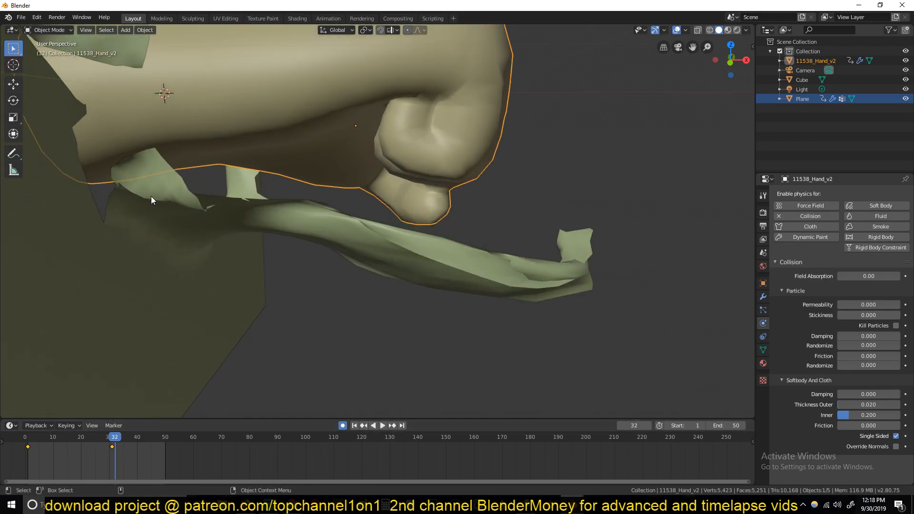
{"action": "middle_click_drag", "start_coordinate": [164, 173], "coordinate": [190, 207]}
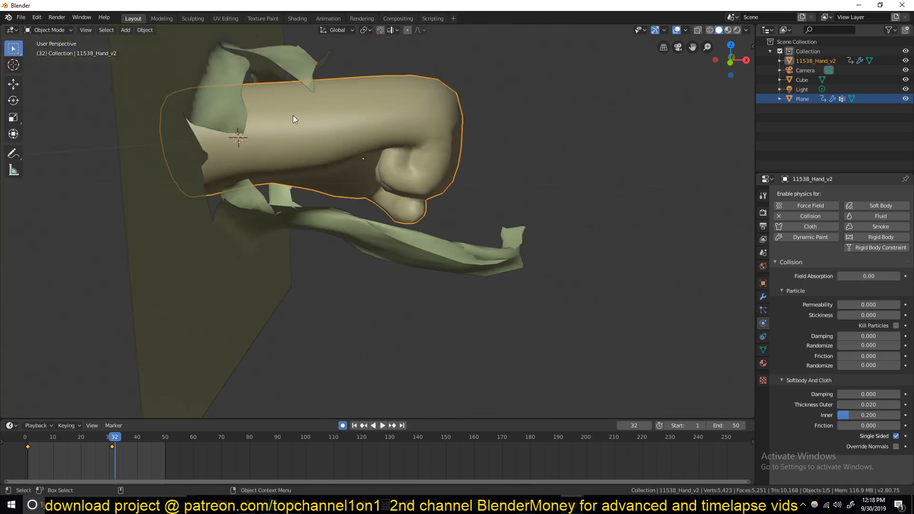
{"action": "scroll", "coordinate": [380, 224], "scroll_direction": "up", "scroll_amount": 2}
{"action": "middle_click_drag", "start_coordinate": [449, 217], "coordinate": [383, 148]}
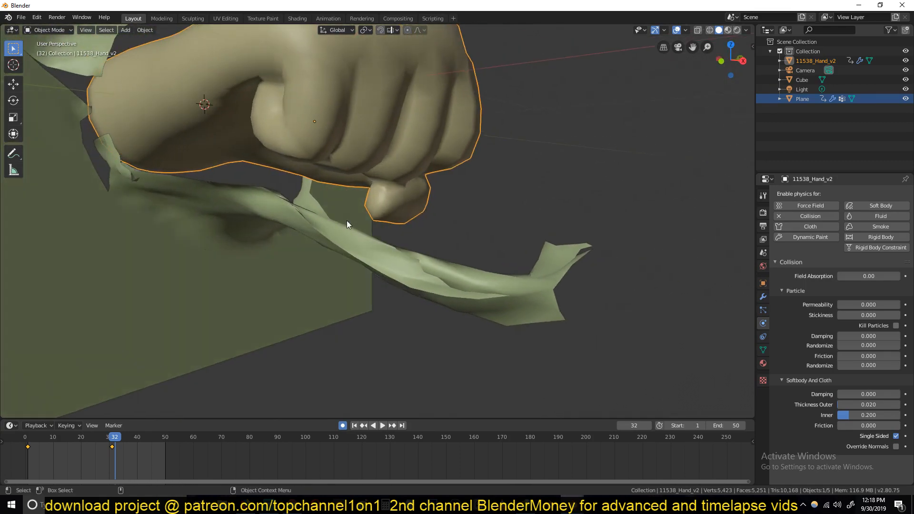
{"action": "right_click_drag", "start_coordinate": [111, 460], "coordinate": [90, 469]}
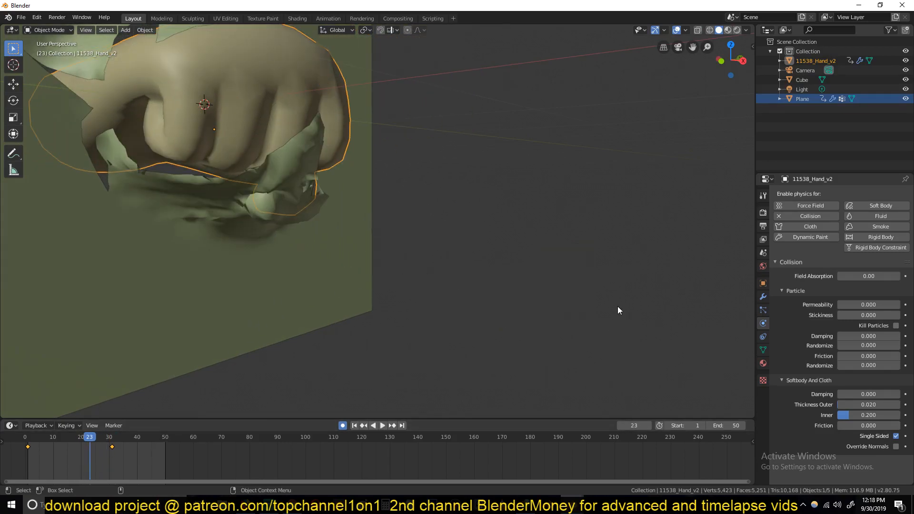
Select the plane, delete its cloth bake, move to frame 6, and start baking the simulation again
{"action": "left_click", "coordinate": [293, 198]}
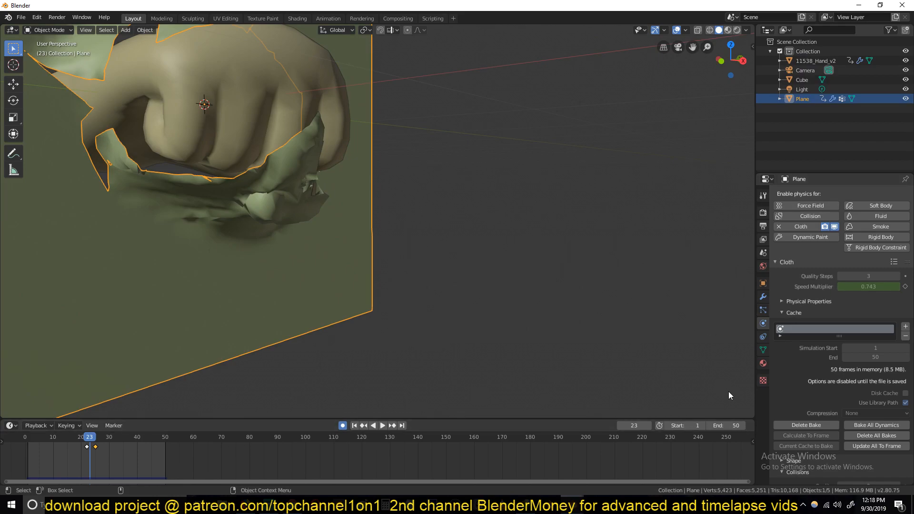
{"action": "left_click", "coordinate": [812, 425]}
{"action": "right_click_drag", "start_coordinate": [73, 458], "coordinate": [97, 460]}
{"action": "key", "text": "Escape"}
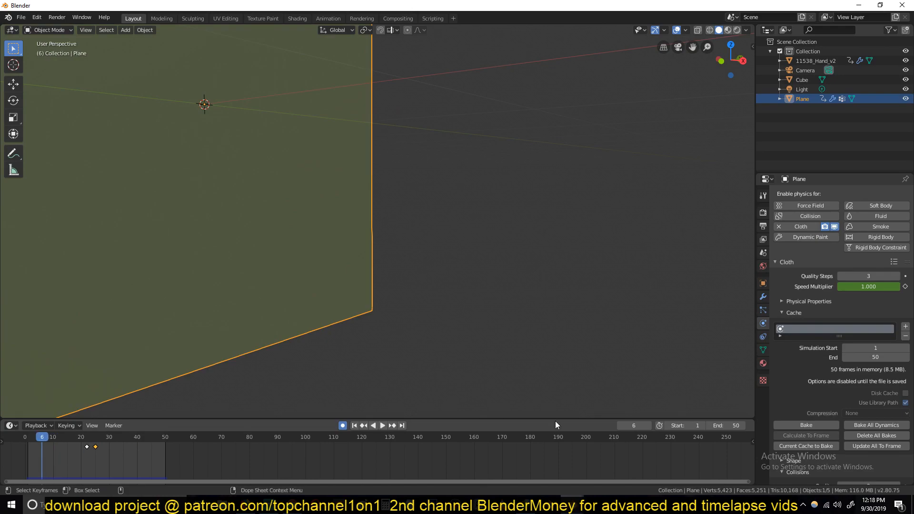
{"action": "left_click", "coordinate": [800, 424]}
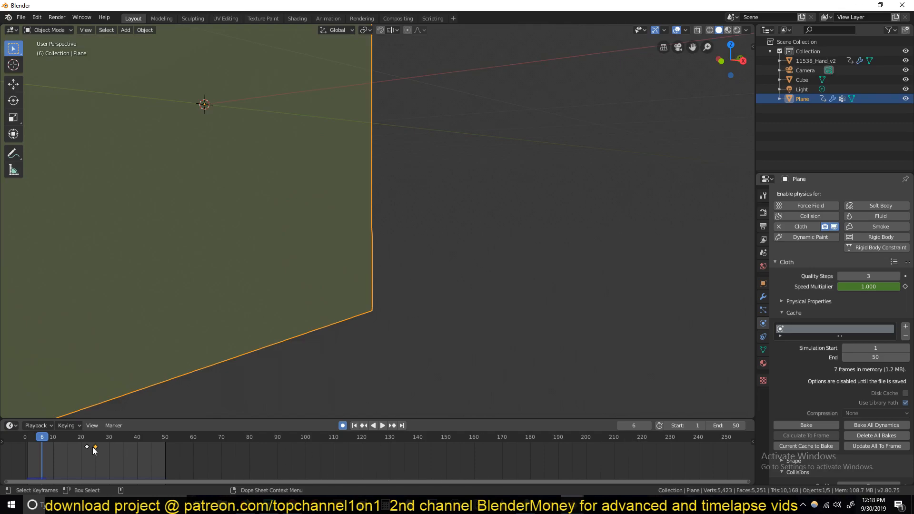
Delete the second speed keyframe, near frame 25, and briefly play the cloth simulation from frame 6
{"action": "key", "text": "x"}
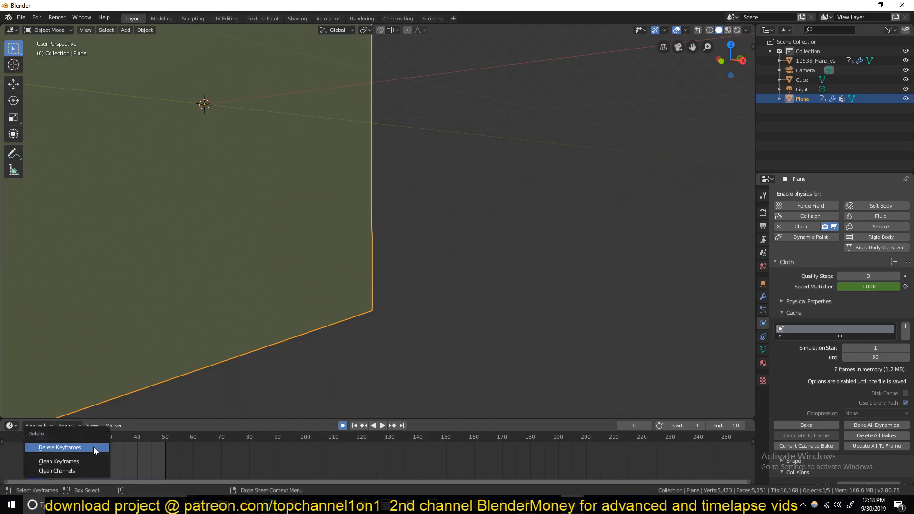
{"action": "left_click", "coordinate": [61, 448]}
{"action": "key", "text": "space"}
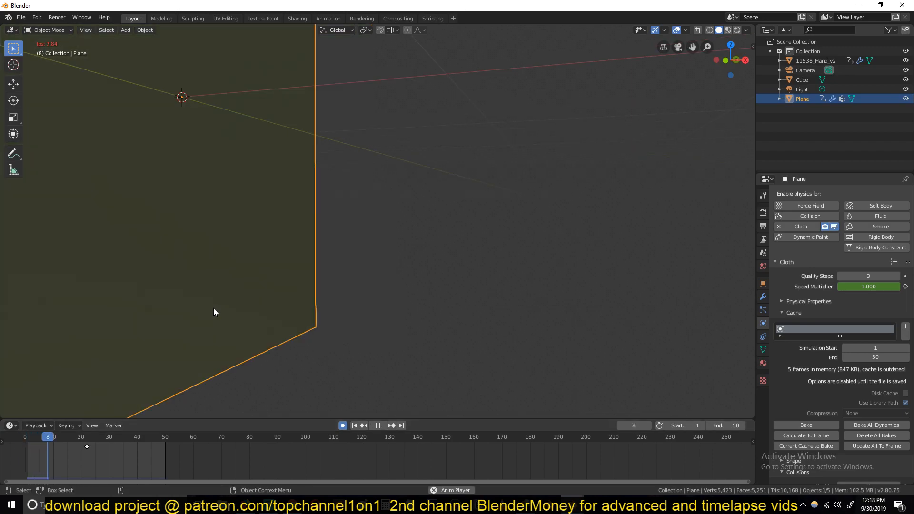
{"action": "key", "text": "Escape"}
Set the cloth's quality steps to 1
{"action": "left_click", "coordinate": [879, 275]}
{"action": "type", "text": "1"}
{"action": "key", "text": "Return"}
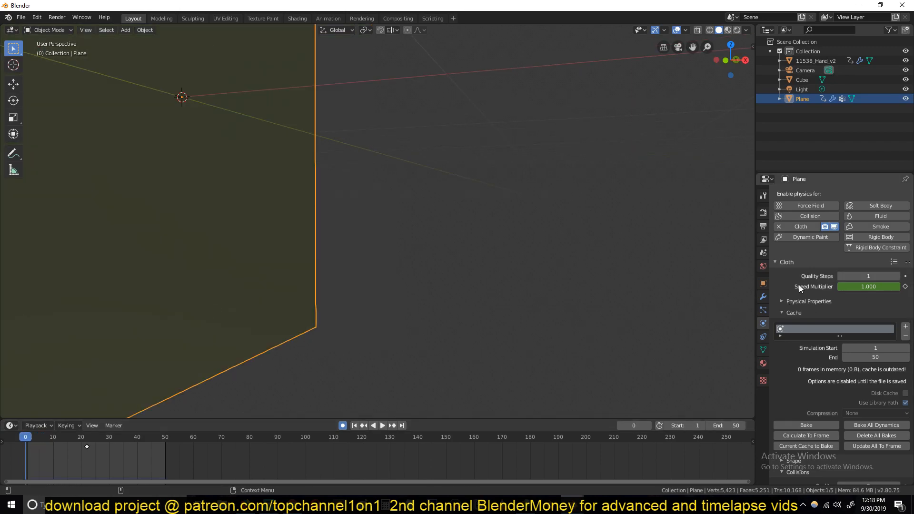
Play the simulation from the start to frame 31 and examine the torn cloth around the arm
{"action": "key", "text": "space"}
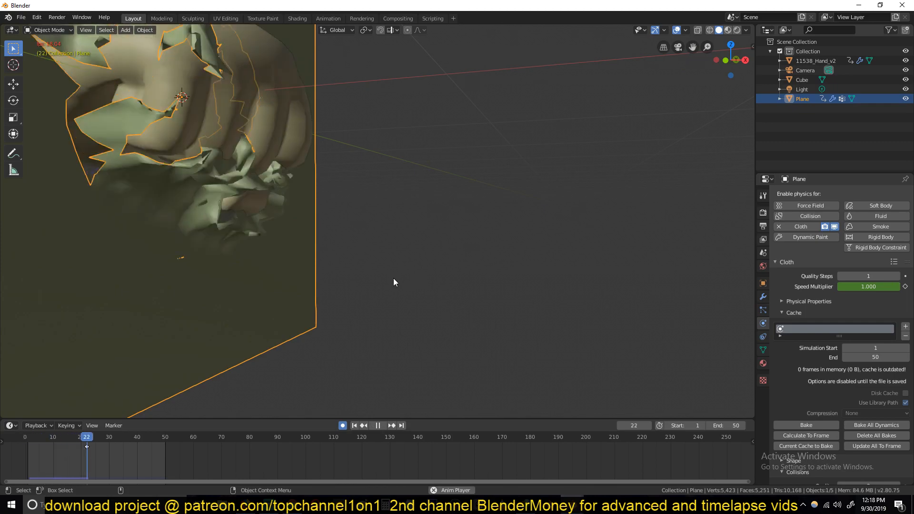
{"action": "middle_click_drag", "start_coordinate": [393, 278], "coordinate": [401, 254]}
{"action": "key", "text": "space"}
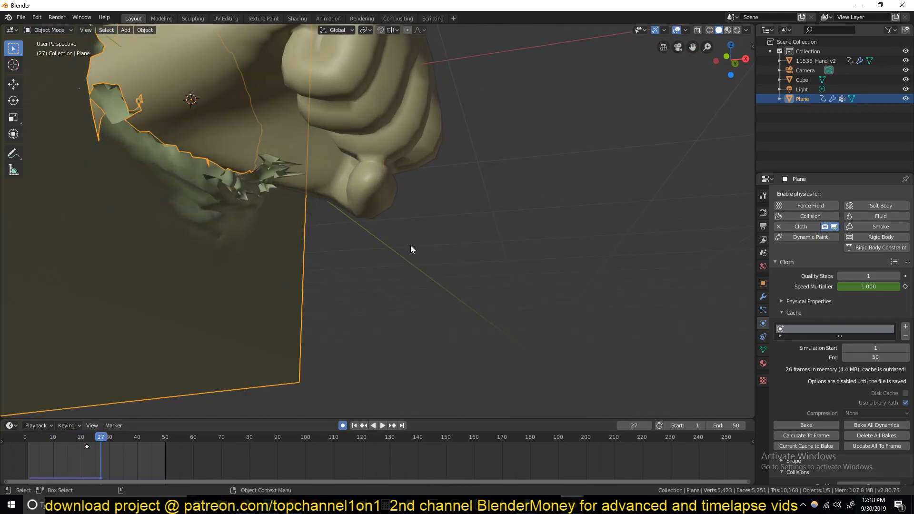
{"action": "key", "text": "space"}
{"action": "key", "text": "space"}
{"action": "scroll", "coordinate": [411, 246], "scroll_direction": "down", "scroll_amount": 2}
{"action": "middle_click_drag", "start_coordinate": [417, 256], "coordinate": [416, 264]}
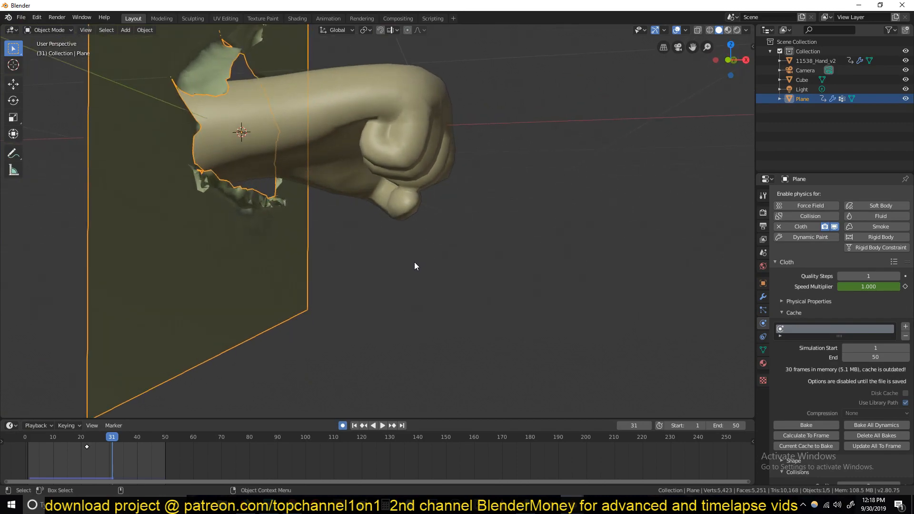
{"action": "scroll", "coordinate": [331, 192], "scroll_direction": "down", "scroll_amount": 2}
{"action": "mouse_move", "coordinate": [332, 192]}
{"action": "middle_mouse_down"}
{"action": "mouse_move", "coordinate": [335, 210]}
{"action": "mouse_move", "coordinate": [326, 207]}
{"action": "mouse_move", "coordinate": [341, 197]}
{"action": "mouse_move", "coordinate": [342, 205]}
{"action": "middle_mouse_up"}
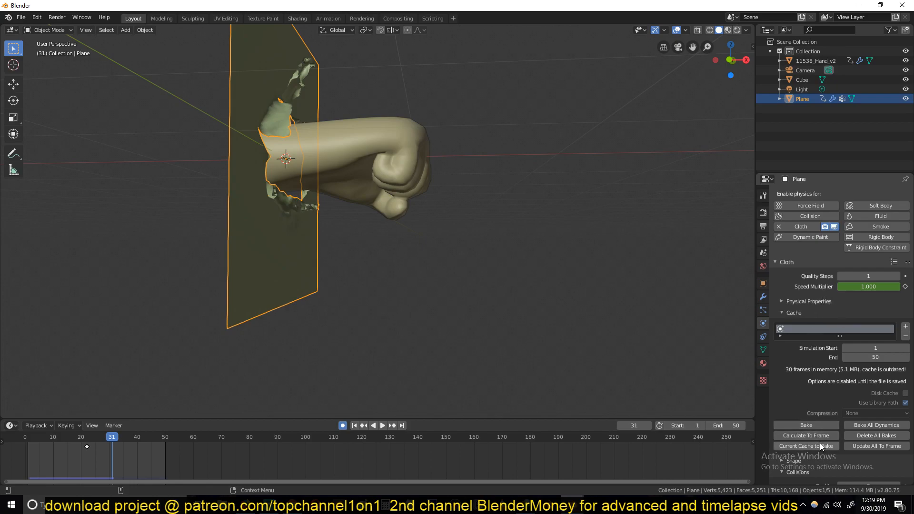
Keyframe the cloth's speed multiplier at frame 31 and set it to 0.01
{"action": "left_click", "coordinate": [826, 300]}
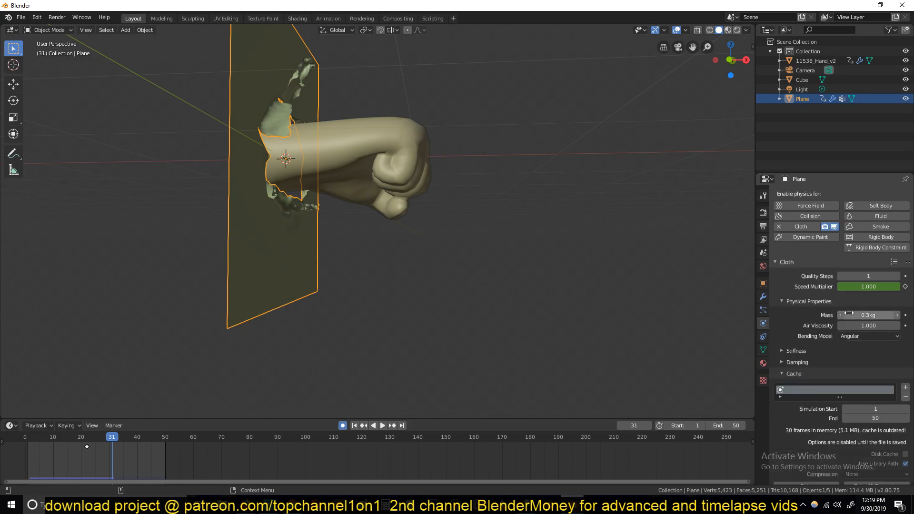
{"action": "left_click", "coordinate": [809, 302]}
{"action": "left_click", "coordinate": [905, 287]}
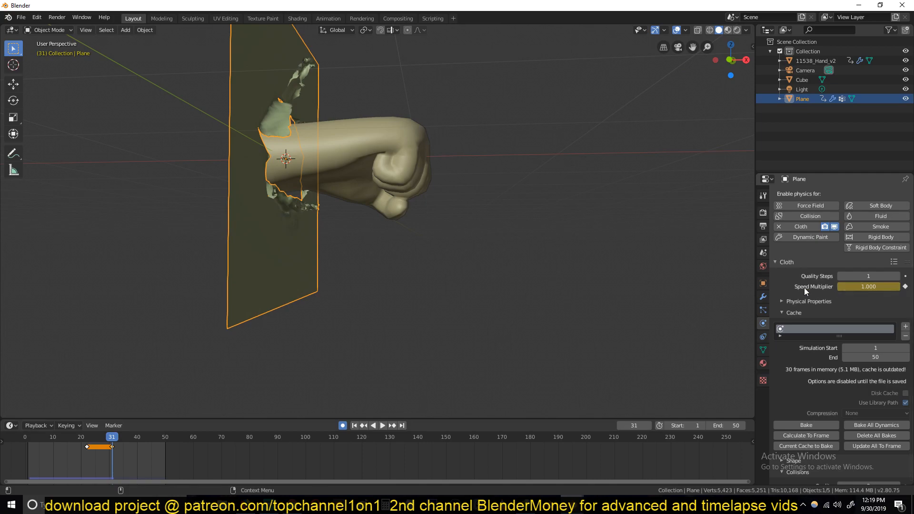
{"action": "left_click", "coordinate": [878, 288]}
{"action": "type", "text": ".01"}
{"action": "key", "text": "Return"}
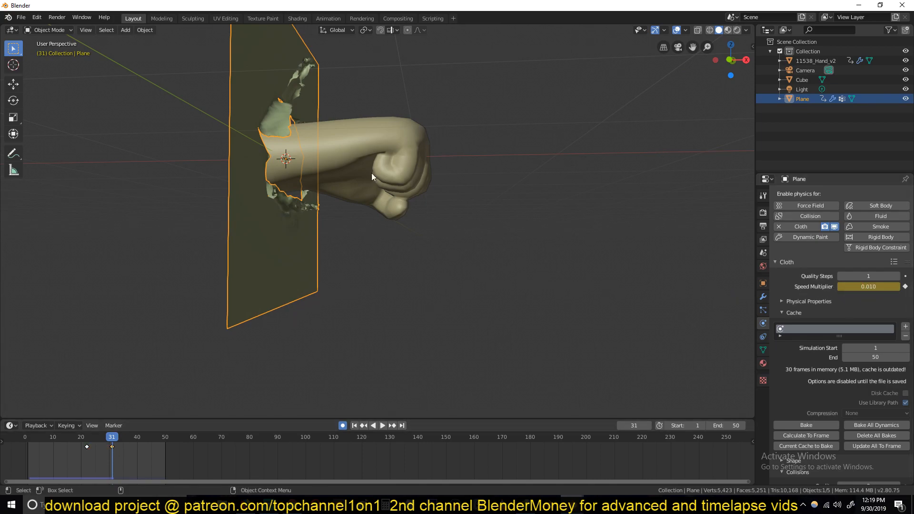
Scrub through frames 22 to 31, then replay the simulation from the start and examine the tearing from several angles
{"action": "middle_click_drag", "start_coordinate": [365, 182], "coordinate": [359, 189]}
{"action": "mouse_move", "coordinate": [375, 158]}
{"action": "middle_mouse_down"}
{"action": "mouse_move", "coordinate": [401, 143]}
{"action": "mouse_move", "coordinate": [374, 144]}
{"action": "mouse_move", "coordinate": [361, 114]}
{"action": "mouse_move", "coordinate": [383, 152]}
{"action": "middle_mouse_up"}
{"action": "left_click_drag", "start_coordinate": [82, 452], "coordinate": [112, 450]}
{"action": "middle_click_drag", "start_coordinate": [224, 276], "coordinate": [255, 259]}
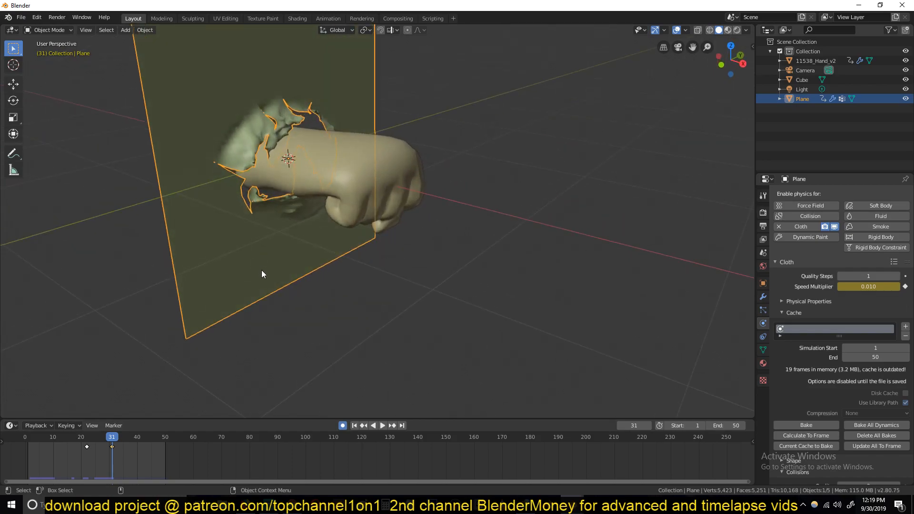
{"action": "left_click_drag", "start_coordinate": [58, 453], "coordinate": [9, 454]}
{"action": "key", "text": "space"}
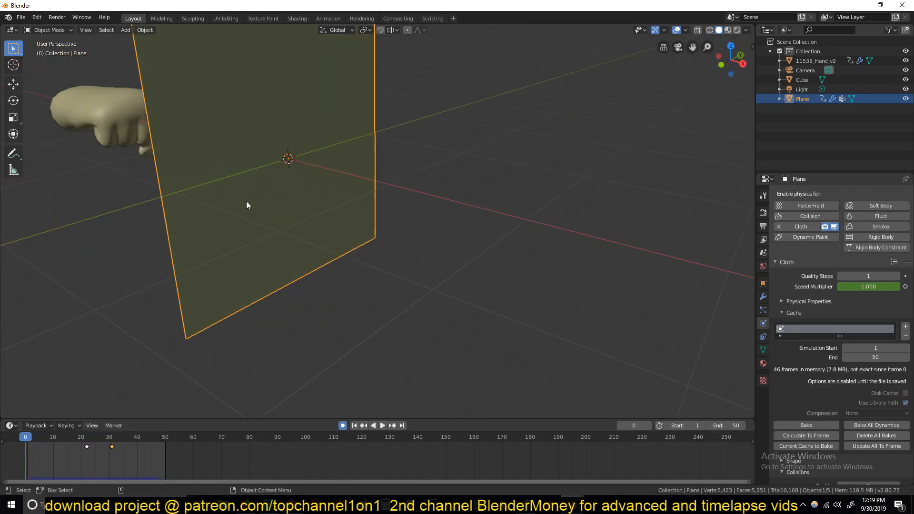
{"action": "middle_click_drag", "start_coordinate": [296, 204], "coordinate": [321, 138]}
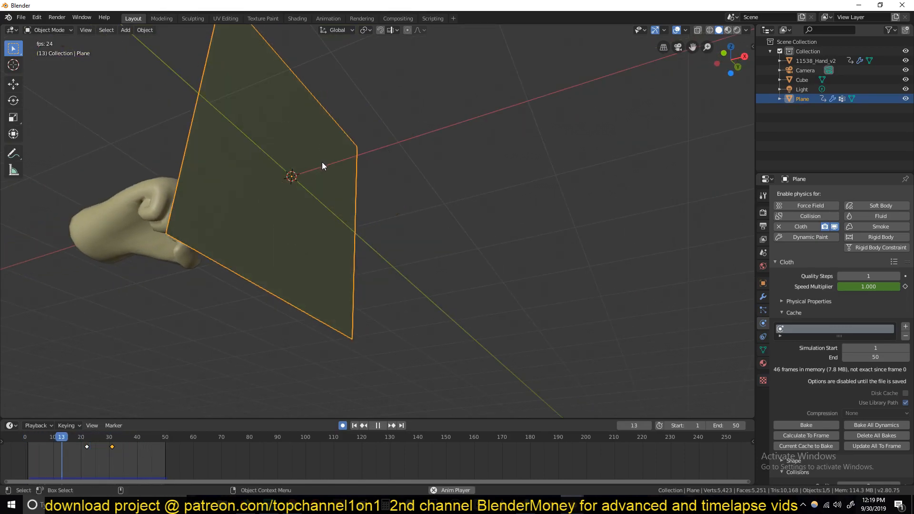
{"action": "key", "text": "Escape"}
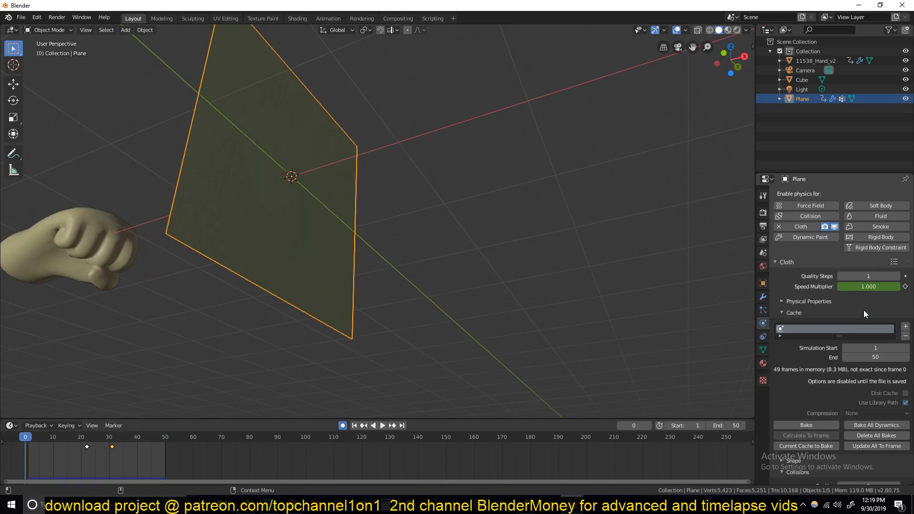
Apply the Denim preset to the plane's cloth and briefly play the simulation from the start
{"action": "middle_click_drag", "start_coordinate": [542, 268], "coordinate": [452, 311]}
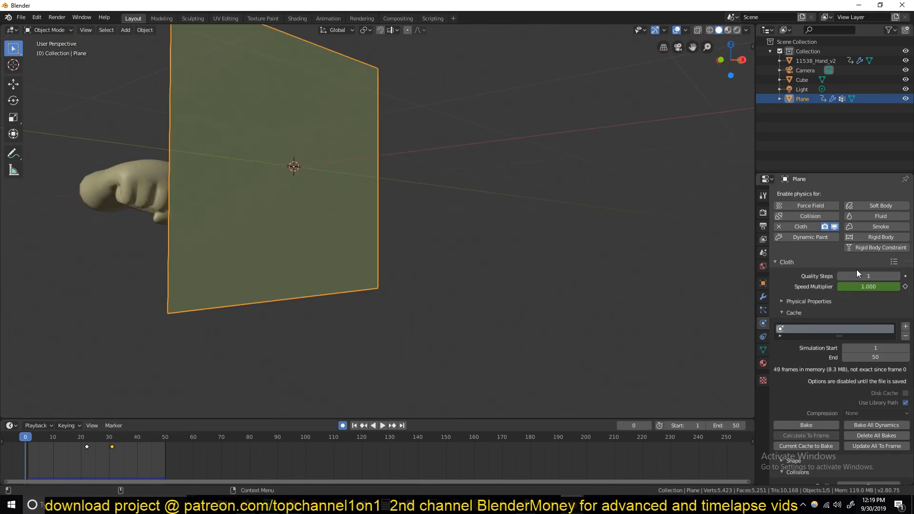
{"action": "left_click", "coordinate": [894, 263]}
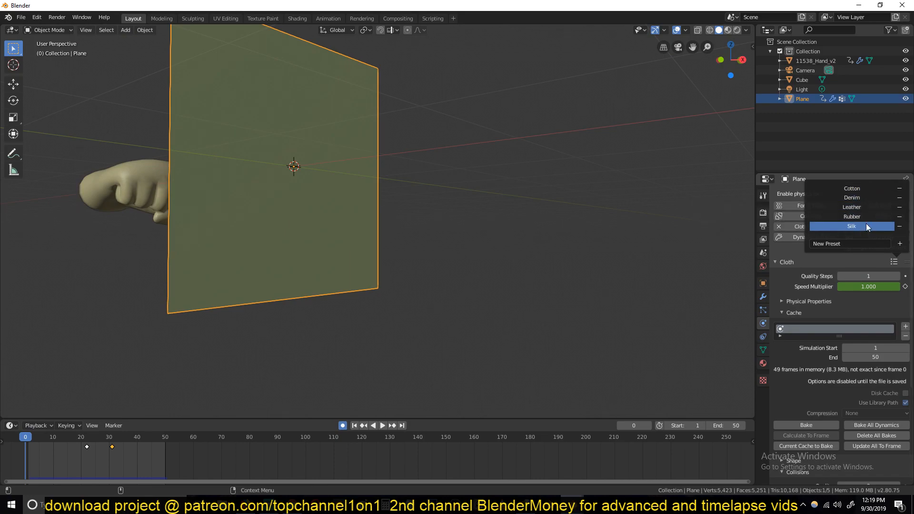
{"action": "left_click", "coordinate": [866, 197]}
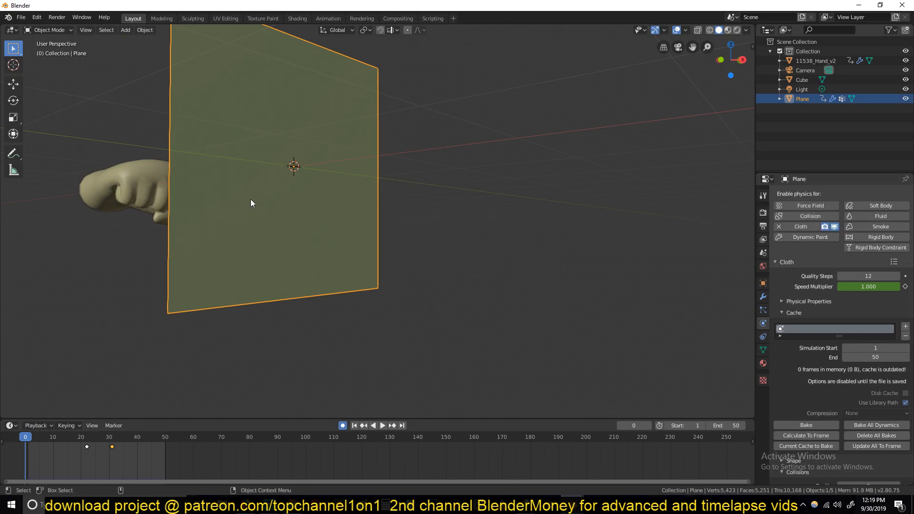
{"action": "middle_click_drag", "start_coordinate": [254, 205], "coordinate": [243, 202]}
{"action": "key", "text": "space"}
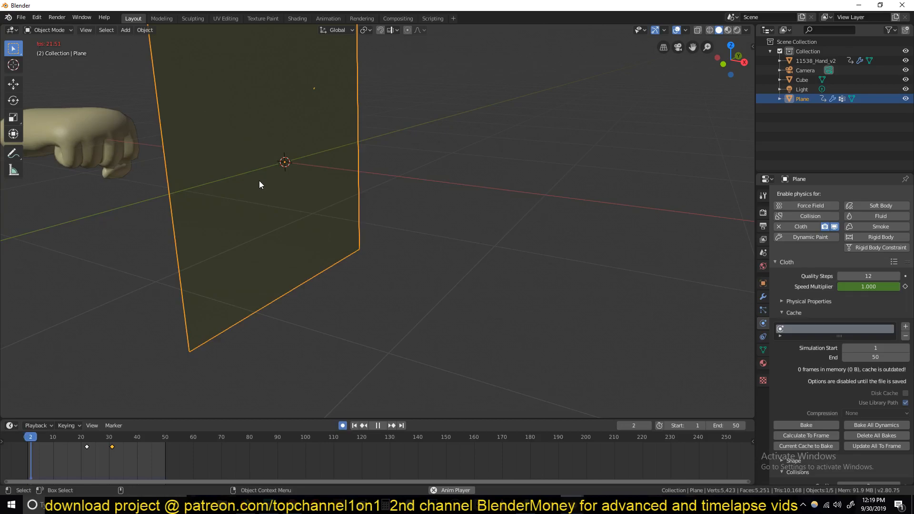
{"action": "key", "text": "Escape"}
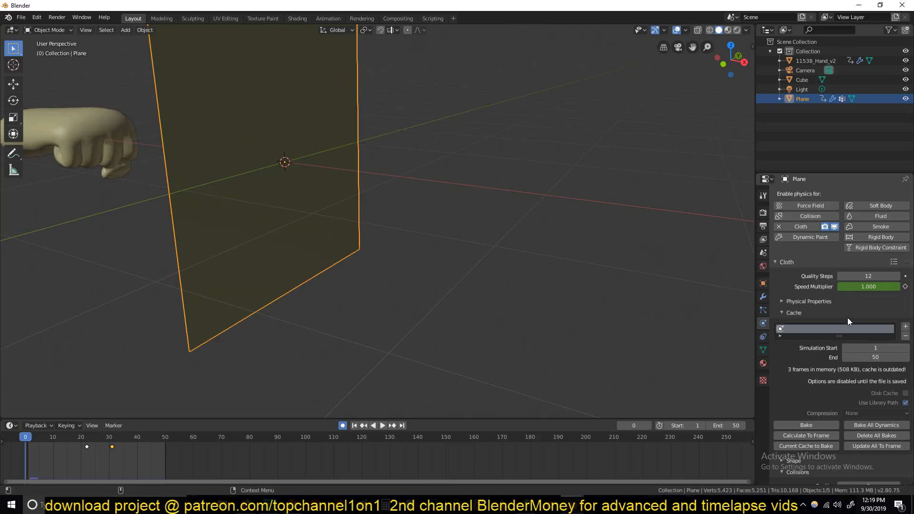
Set the cloth's quality steps to 3 and bake the simulation
{"action": "left_click", "coordinate": [866, 277]}
{"action": "key", "text": "Return"}
{"action": "key", "text": "space"}
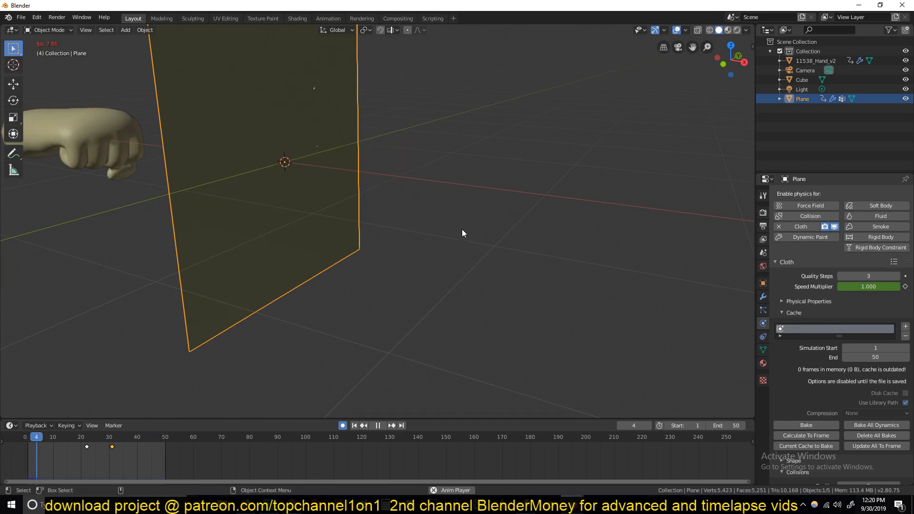
{"action": "key", "text": "Escape"}
{"action": "middle_click_drag", "start_coordinate": [567, 320], "coordinate": [543, 288]}
{"action": "left_click", "coordinate": [810, 425]}
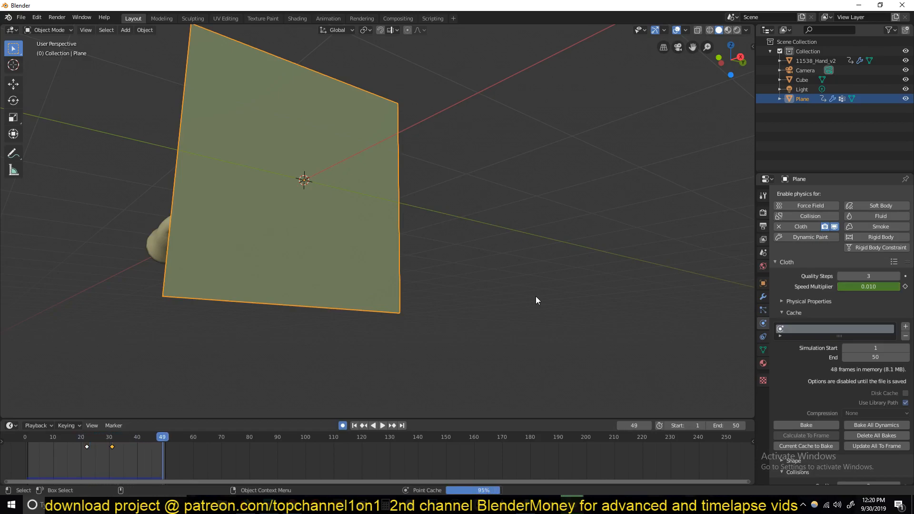
Play the baked simulation and examine the torn flaps around the arm from below and the front side
{"action": "key", "text": "space"}
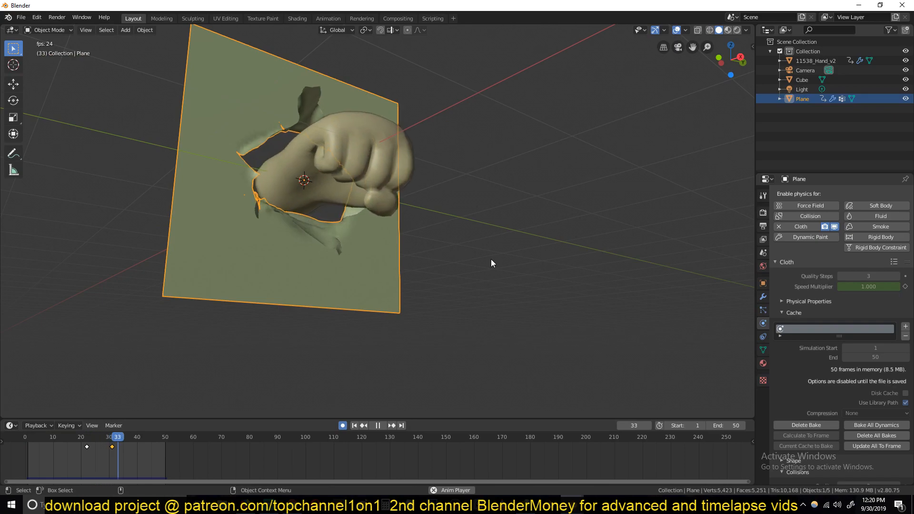
{"action": "key", "text": "Escape"}
{"action": "middle_click_drag", "start_coordinate": [425, 252], "coordinate": [441, 286]}
{"action": "key", "text": "space"}
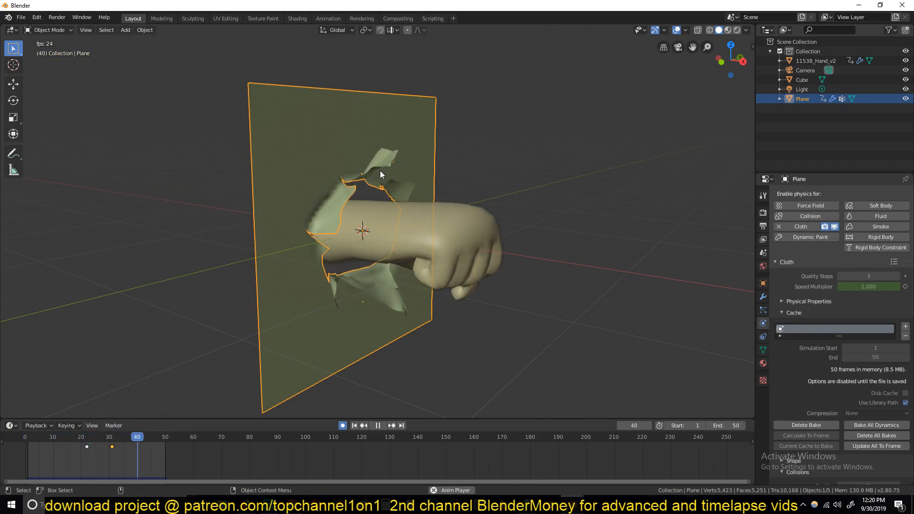
{"action": "key", "text": "space"}
Set the cloth's keyframed speed multiplier at frame 31 to 0.005 and rebake the simulation
{"action": "key", "text": "Down"}
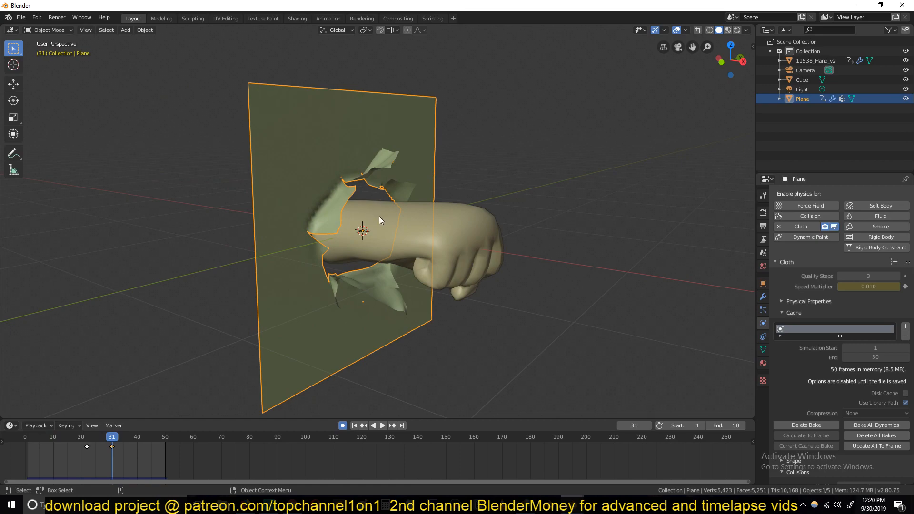
{"action": "left_click", "coordinate": [869, 287]}
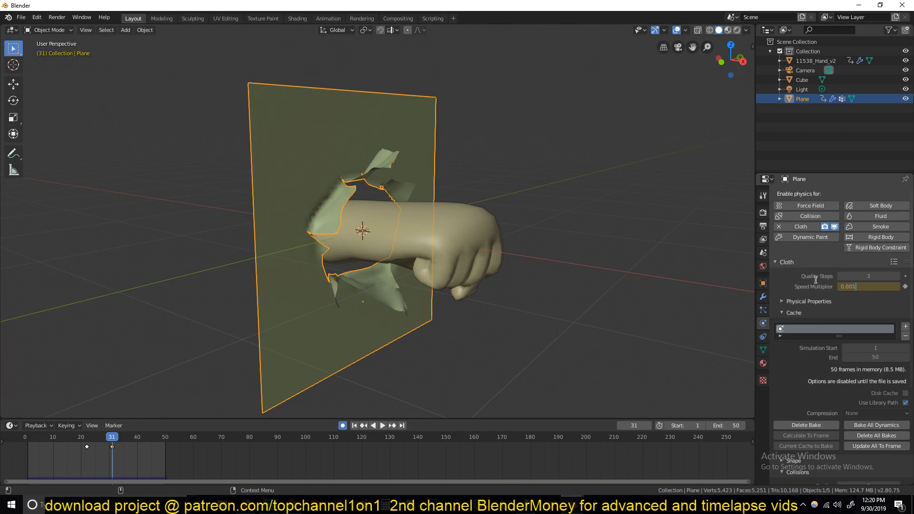
{"action": "left_click", "coordinate": [877, 287]}
{"action": "key", "text": "Return"}
{"action": "left_click", "coordinate": [808, 426]}
{"action": "left_click", "coordinate": [804, 425]}
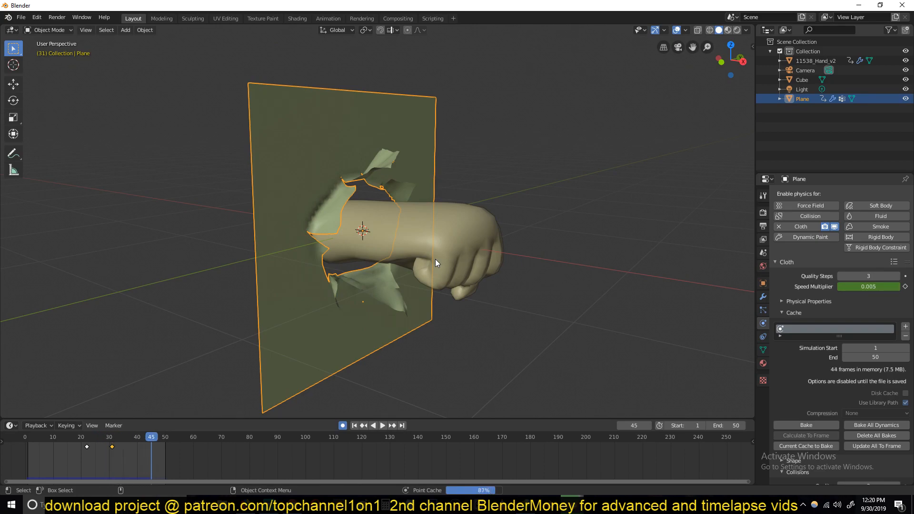
Collapse the cloth's cache settings and review its shape and collision settings
{"action": "left_click", "coordinate": [810, 314]}
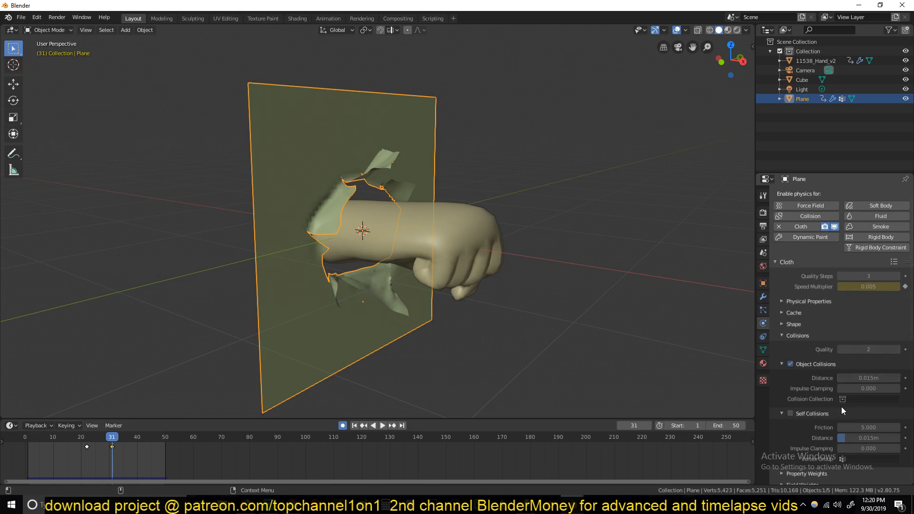
{"action": "left_click", "coordinate": [799, 323]}
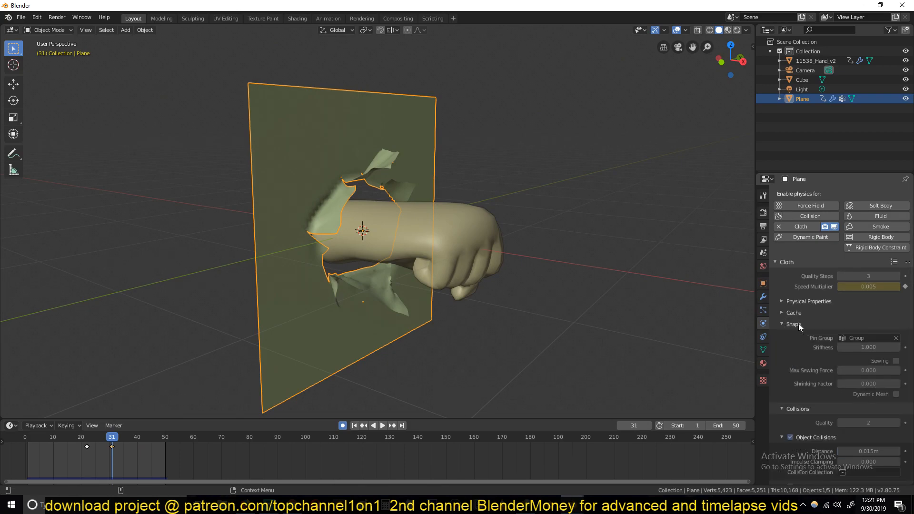
{"action": "left_click", "coordinate": [799, 323]}
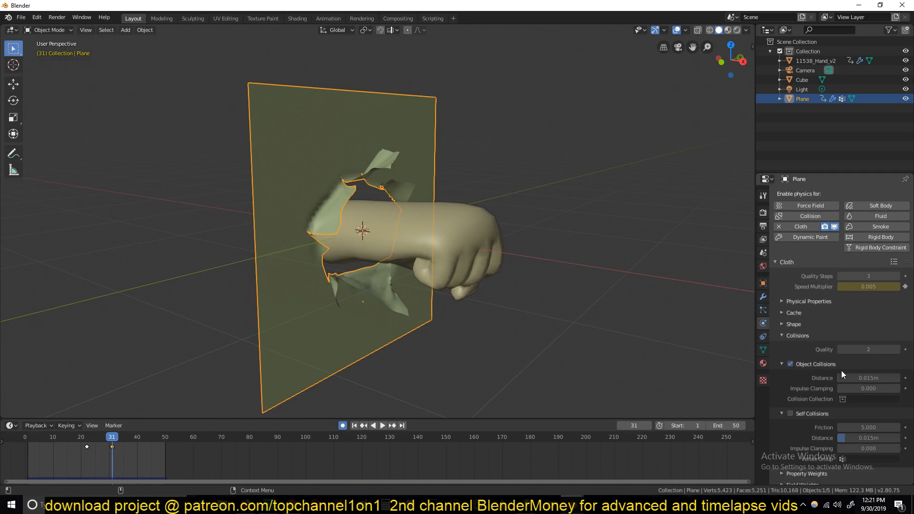
Play the rebaked simulation from the start and examine the punch from the side
{"action": "middle_click_drag", "start_coordinate": [400, 258], "coordinate": [442, 263]}
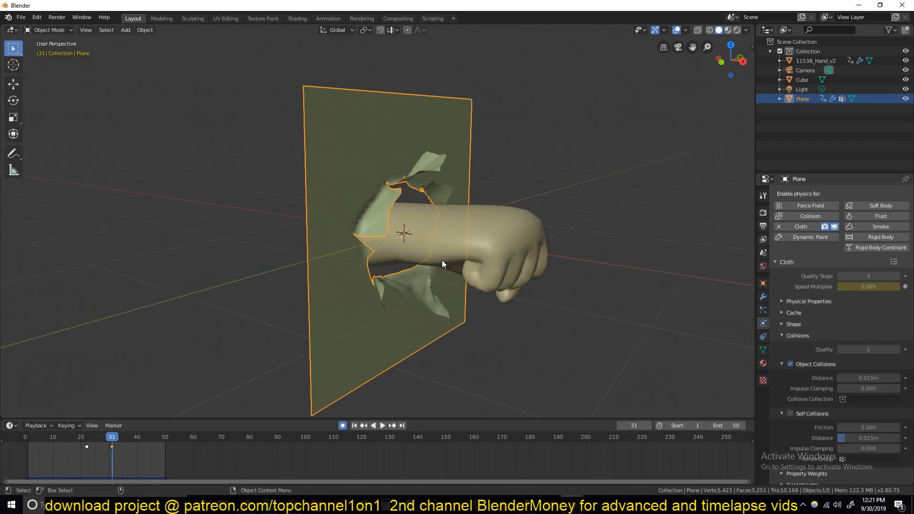
{"action": "left_click", "coordinate": [26, 450]}
{"action": "key", "text": "space"}
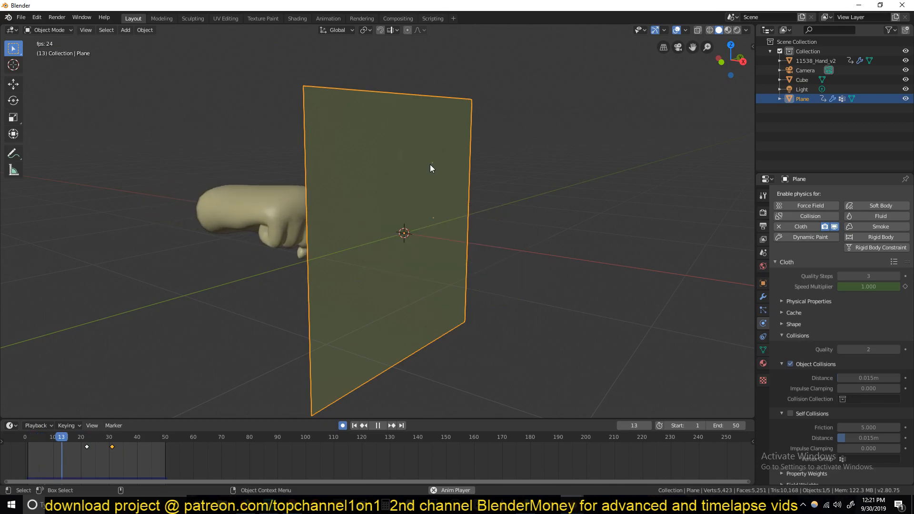
{"action": "middle_click_drag", "start_coordinate": [430, 162], "coordinate": [459, 148]}
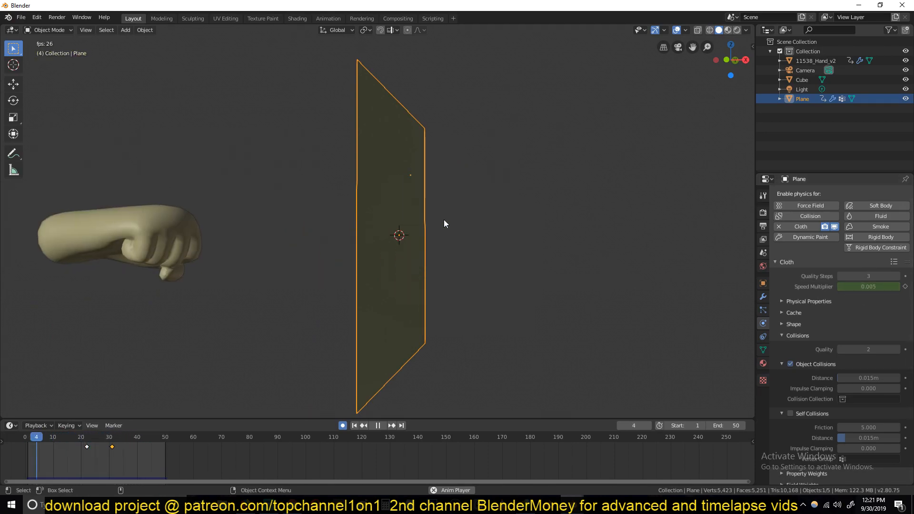
{"action": "key", "text": "Escape"}
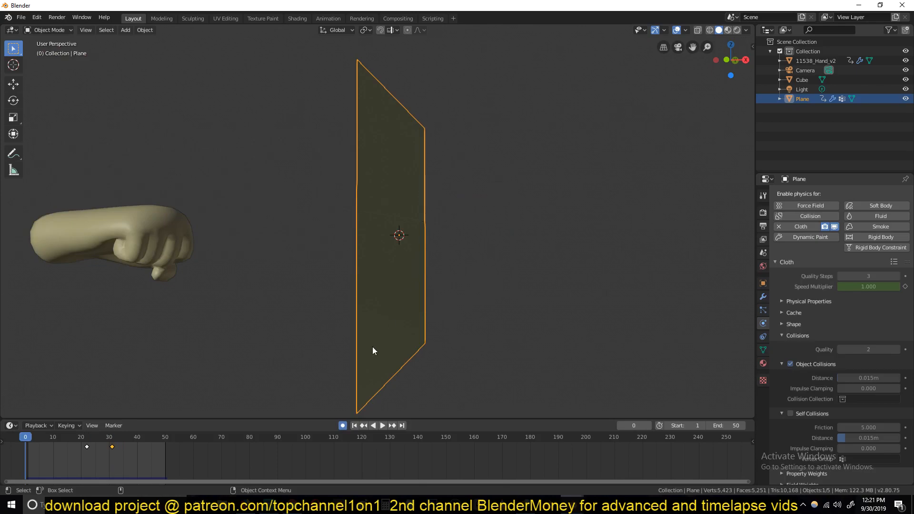
Go to frame 38 and switch the viewport to LookDev shading, viewing the fist and torn plane from above
{"action": "left_click_drag", "start_coordinate": [123, 447], "coordinate": [129, 450]}
{"action": "middle_click_drag", "start_coordinate": [504, 229], "coordinate": [639, 62]}
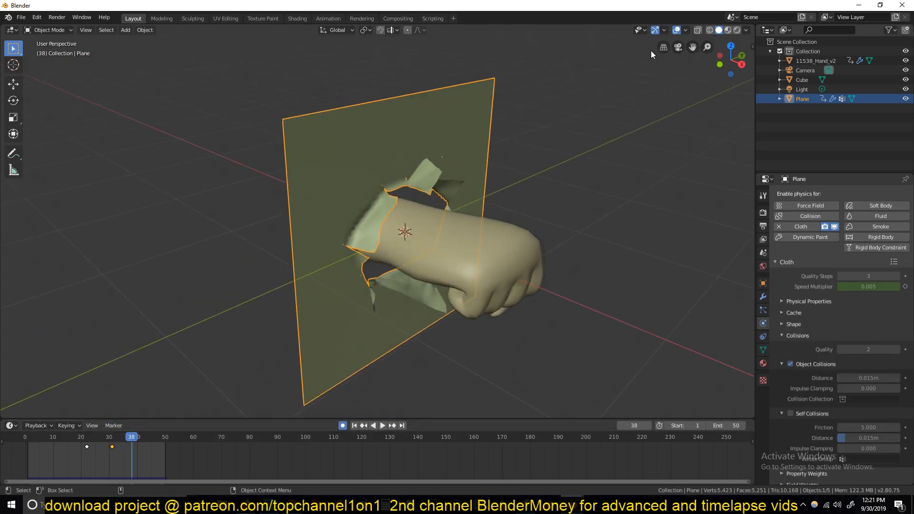
{"action": "left_click", "coordinate": [728, 30]}
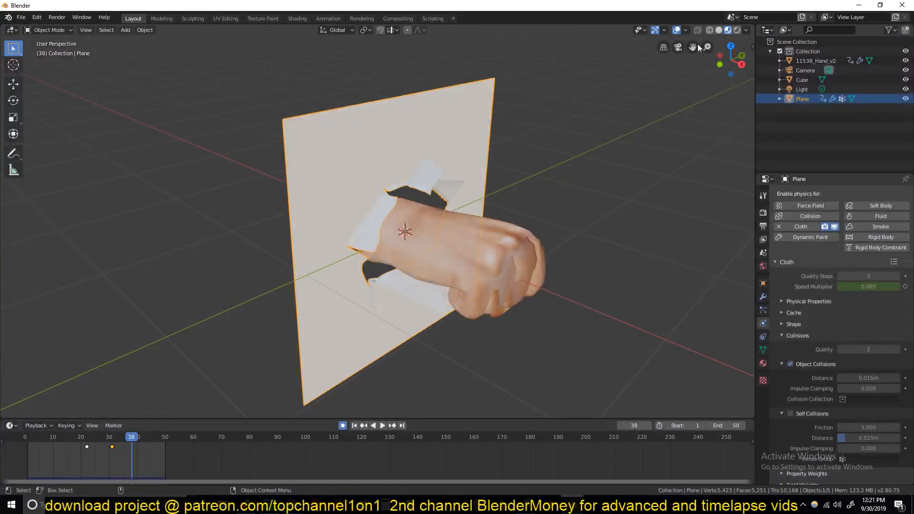
Switch to the Blender window with punch.blend and select its rusted orange plane
{"action": "middle_click_drag", "start_coordinate": [551, 117], "coordinate": [353, 153]}
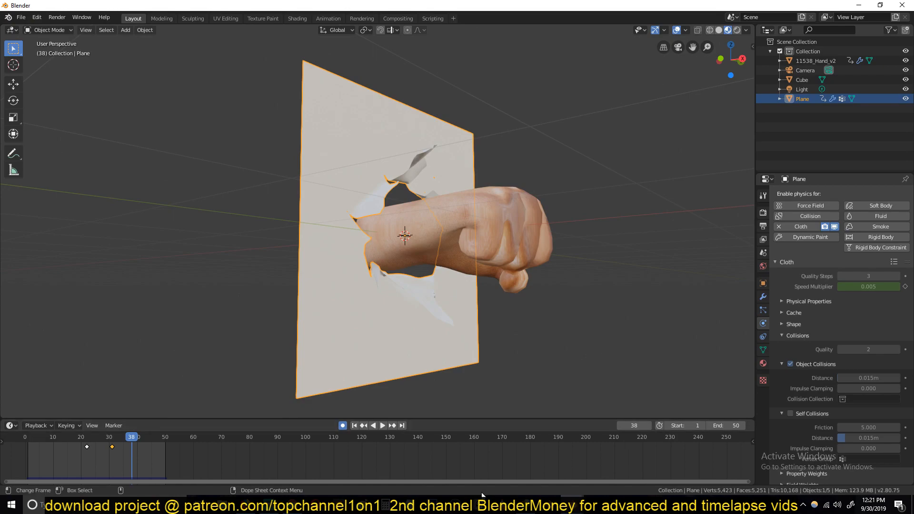
{"action": "mouse_move", "coordinate": [519, 505]}
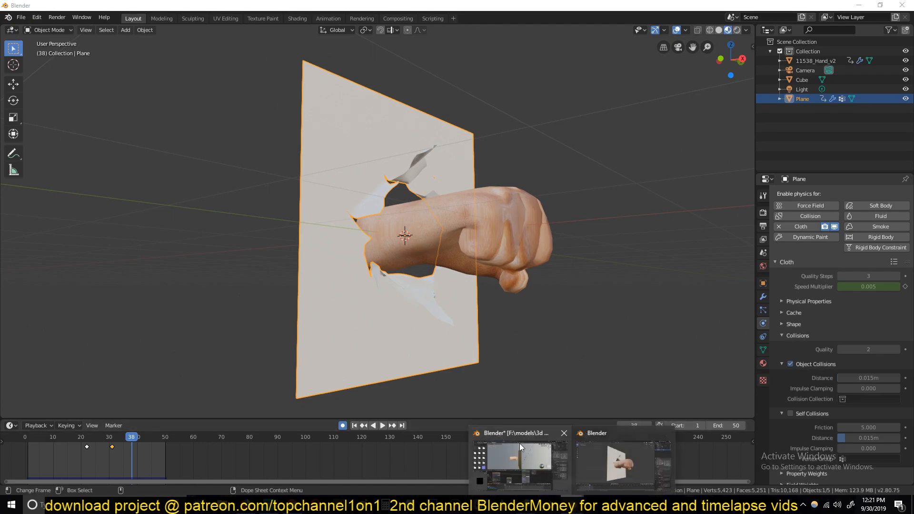
{"action": "left_click", "coordinate": [519, 443]}
{"action": "left_click", "coordinate": [412, 132]}
{"action": "middle_click_drag", "start_coordinate": [415, 137], "coordinate": [519, 187]}
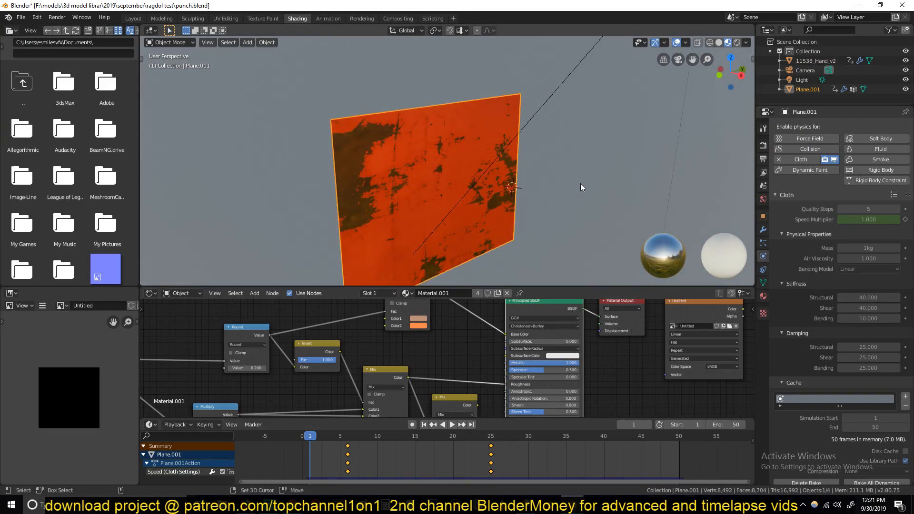
Place the 3D cursor beside the orange plane, add a sphere there and scale it down to a small ball
{"action": "right_click", "coordinate": [581, 184], "text": "shift"}
{"action": "key", "text": "shift+a"}
{"action": "left_click", "coordinate": [621, 212]}
{"action": "key", "text": "s"}
{"action": "left_click", "coordinate": [603, 211]}
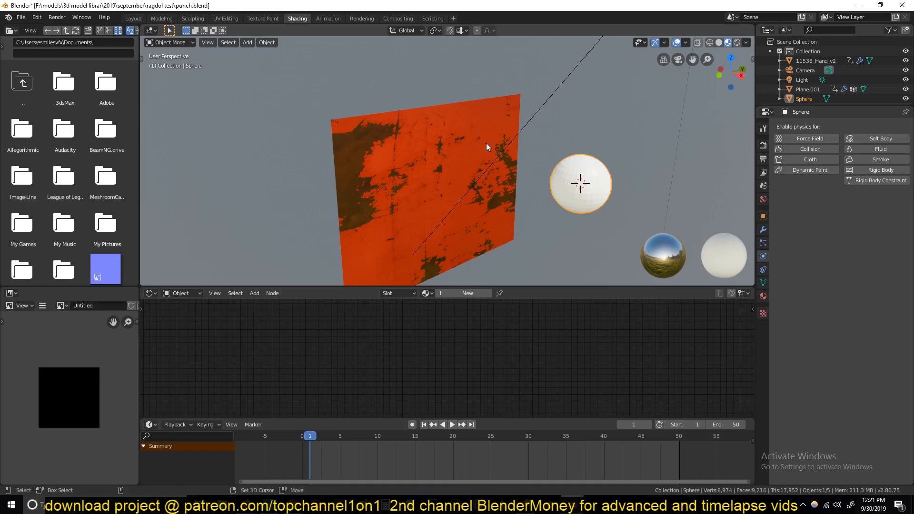
Link the orange plane's material to the new sphere
{"action": "left_click", "coordinate": [480, 135], "text": "shift"}
{"action": "key", "text": "ctrl+l"}
{"action": "left_click", "coordinate": [479, 131]}
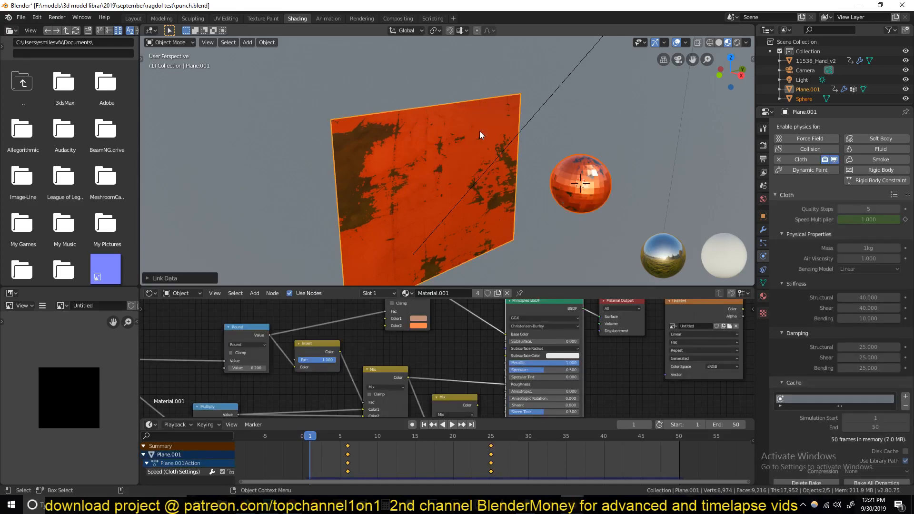
Copy the textured sphere and paste it into the other Blender window's fist scene
{"action": "left_click", "coordinate": [581, 178]}
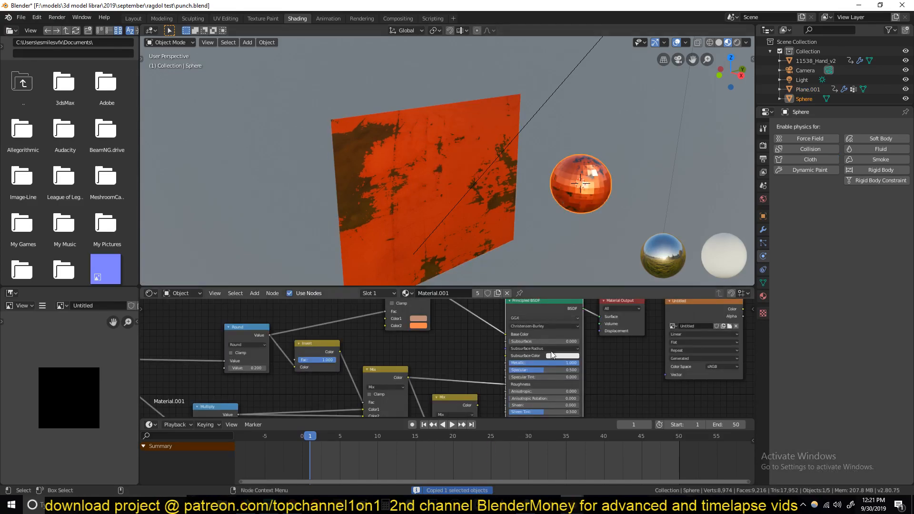
{"action": "left_click", "coordinate": [574, 472]}
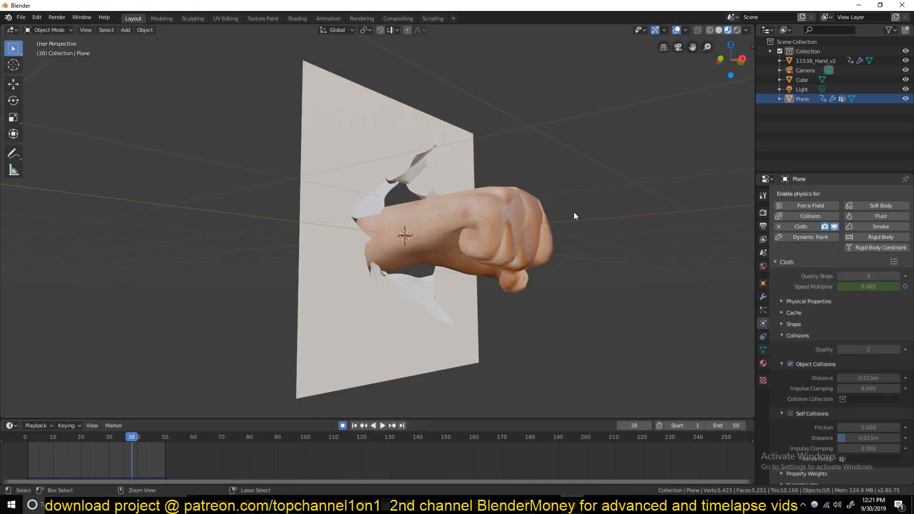
{"action": "key", "text": "ctrl+v"}
{"action": "scroll", "coordinate": [574, 213], "scroll_direction": "down", "scroll_amount": 3}
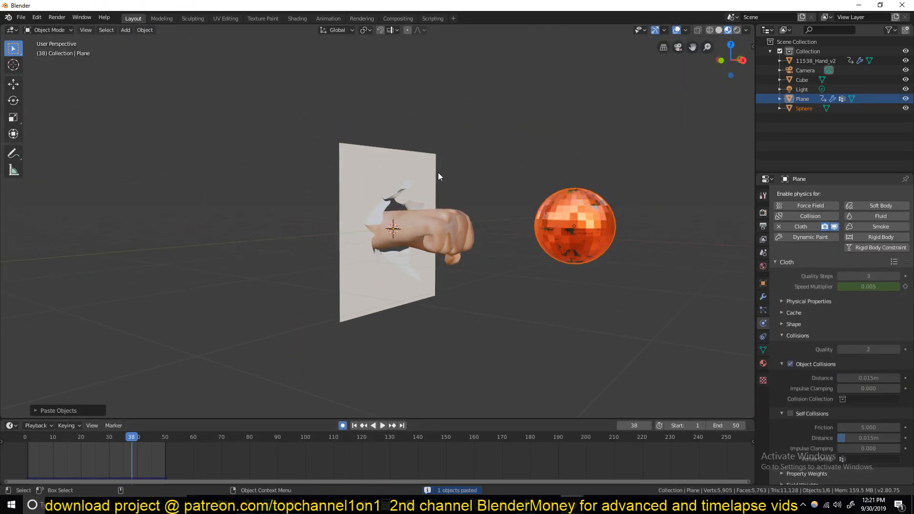
Link the pasted sphere's materials to the torn cloth plane
{"action": "left_click", "coordinate": [574, 220], "text": "shift"}
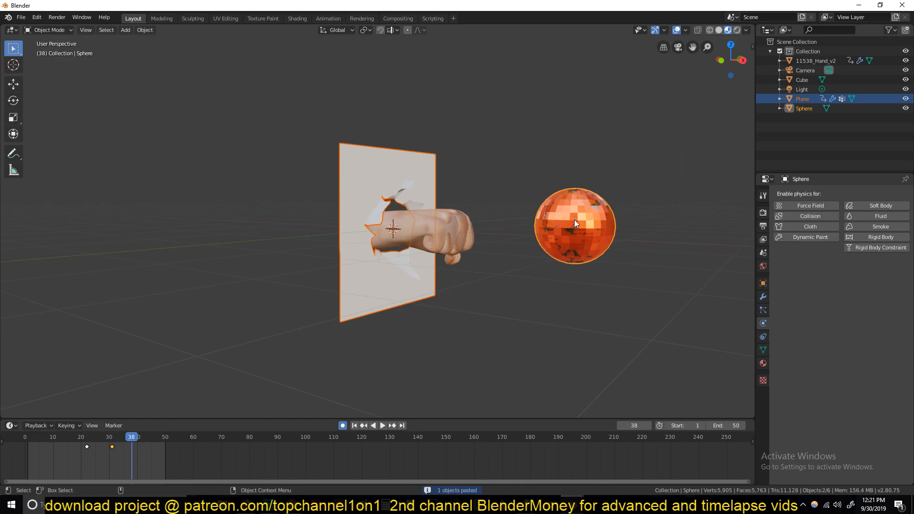
{"action": "key", "text": "ctrl+l"}
{"action": "mouse_move", "coordinate": [422, 180]}
{"action": "middle_mouse_down"}
{"action": "mouse_move", "coordinate": [453, 220]}
{"action": "mouse_move", "coordinate": [409, 177]}
{"action": "middle_mouse_up"}
{"action": "left_click", "coordinate": [409, 170]}
Delete the pasted sphere and reselect the torn plane
{"action": "left_click", "coordinate": [599, 217]}
{"action": "key", "text": "x"}
{"action": "left_click", "coordinate": [600, 216]}
{"action": "left_click", "coordinate": [407, 182]}
{"action": "middle_click_drag", "start_coordinate": [408, 181], "coordinate": [408, 160]}
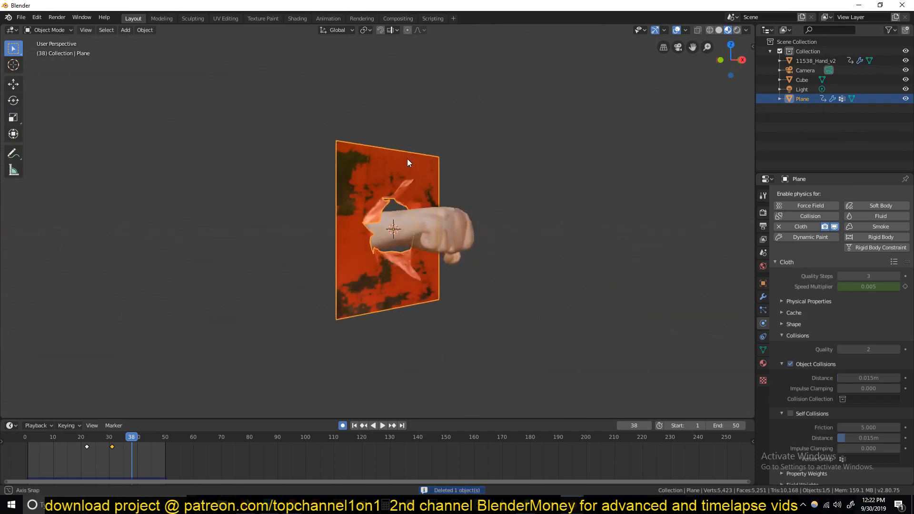
Play the textured punch animation from the start and stop it once the fist is through the plane
{"action": "left_click", "coordinate": [25, 439]}
{"action": "key", "text": "space"}
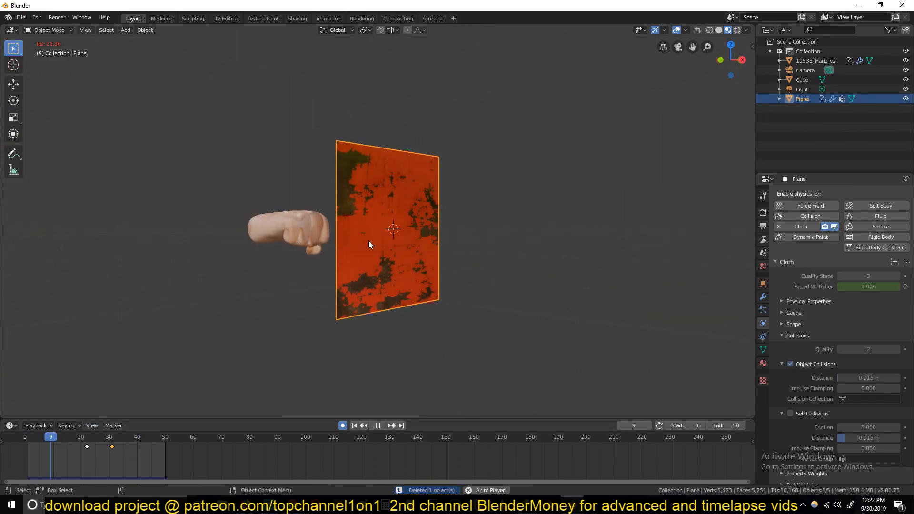
{"action": "scroll", "coordinate": [408, 232], "scroll_direction": "up", "scroll_amount": 3}
{"action": "middle_click_drag", "start_coordinate": [409, 229], "coordinate": [328, 158]}
{"action": "key", "text": "space"}
Review the plane's material slots, select Material.002 and inspect the plane from both sides
{"action": "left_click", "coordinate": [763, 297]}
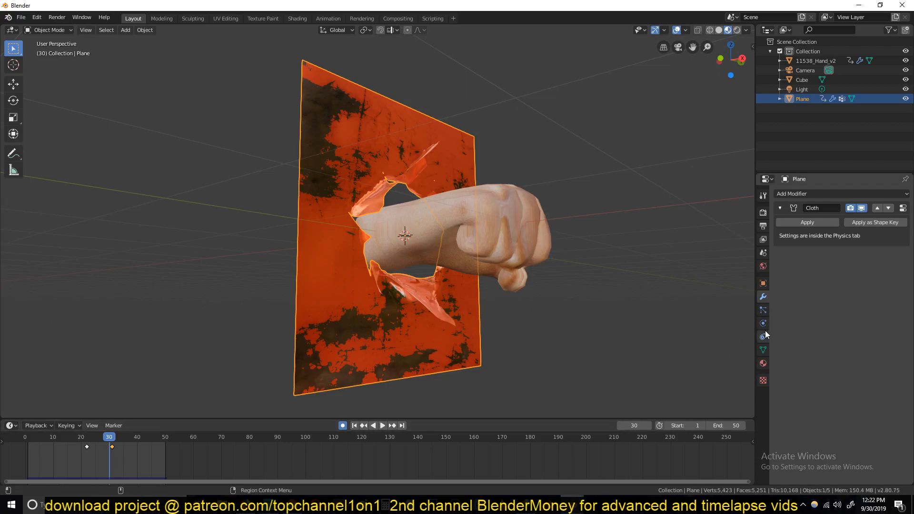
{"action": "left_click", "coordinate": [764, 363]}
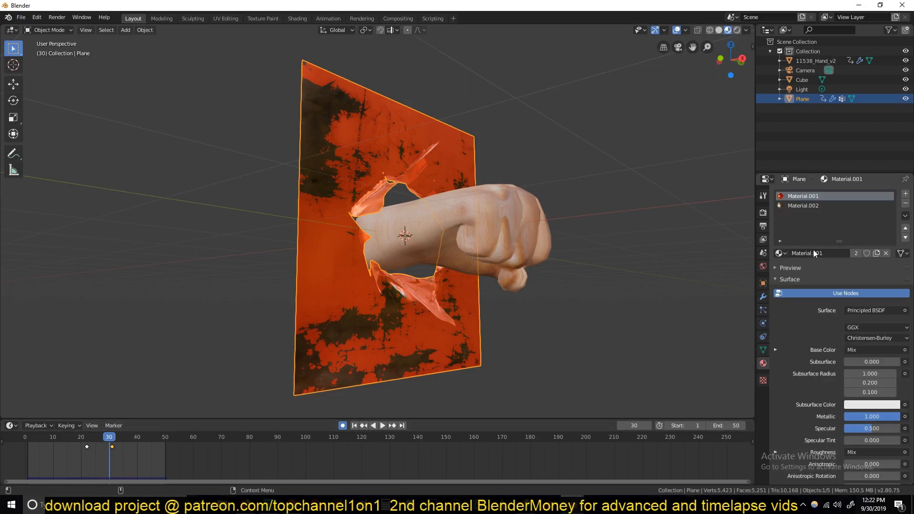
{"action": "left_click", "coordinate": [804, 206]}
{"action": "middle_click_drag", "start_coordinate": [472, 249], "coordinate": [432, 192]}
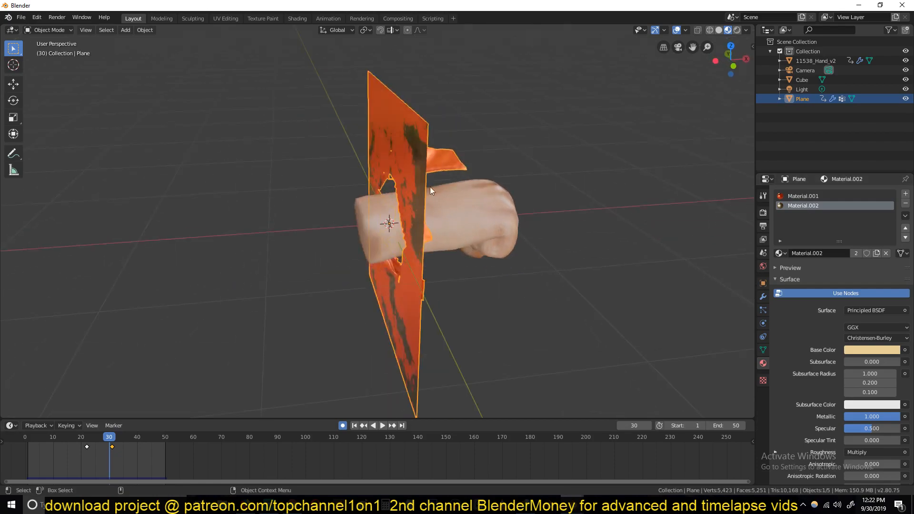
{"action": "middle_click_drag", "start_coordinate": [407, 158], "coordinate": [391, 146]}
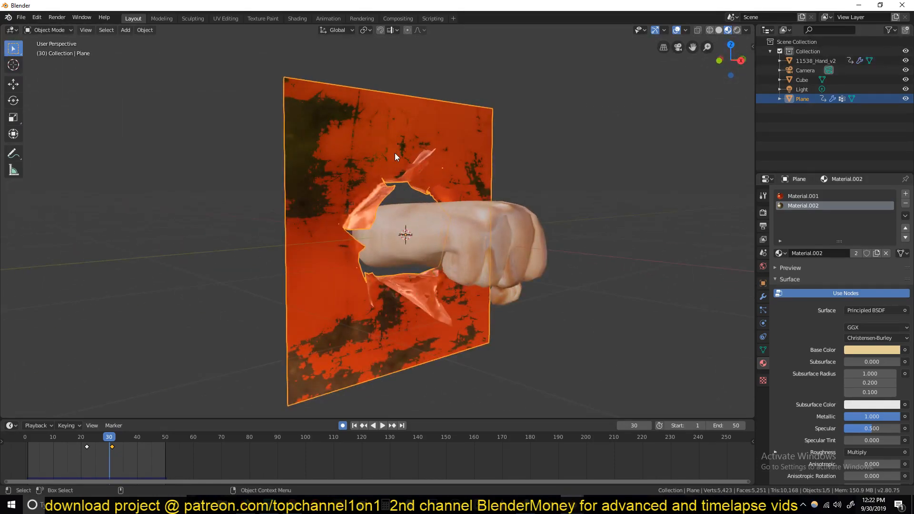
Add a Solidify modifier to the torn plane after its Cloth modifier and inspect the torn edges up close
{"action": "left_click", "coordinate": [763, 298]}
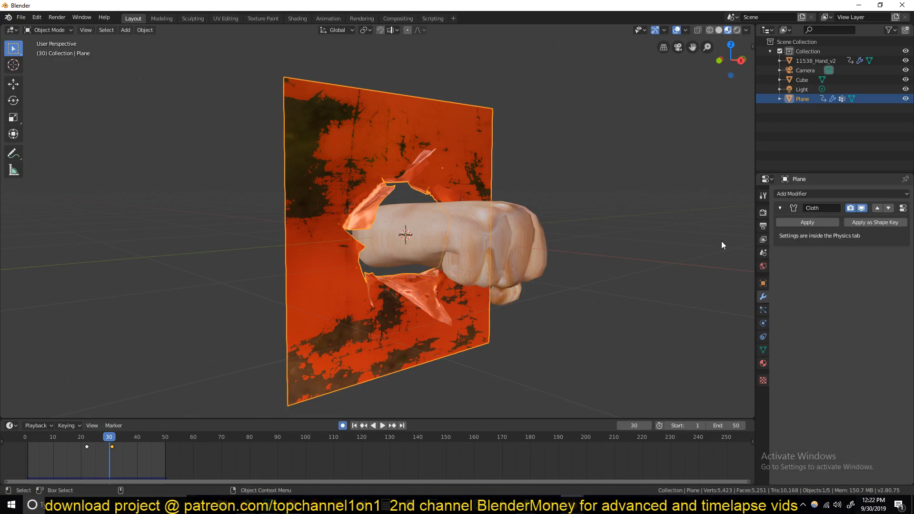
{"action": "left_click", "coordinate": [840, 193]}
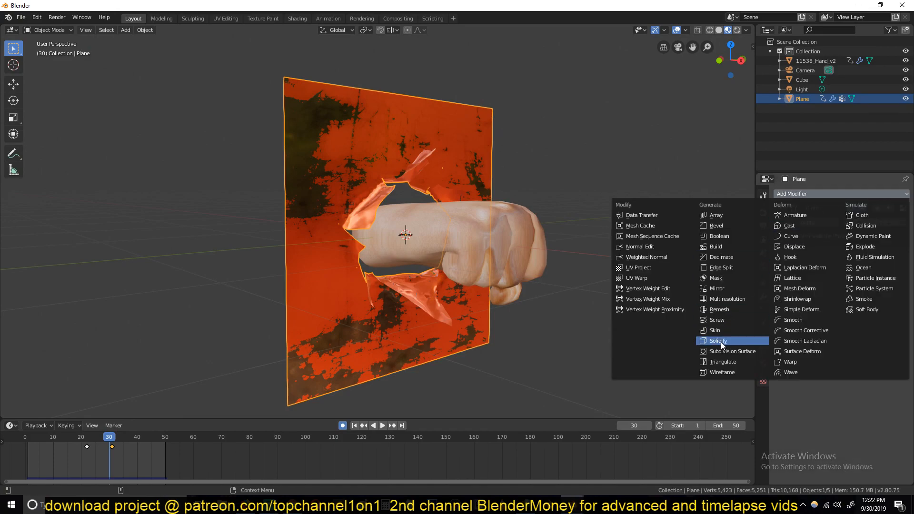
{"action": "left_click", "coordinate": [720, 341]}
{"action": "middle_click_drag", "start_coordinate": [714, 342], "coordinate": [538, 225]}
{"action": "scroll", "coordinate": [546, 197], "scroll_direction": "up", "scroll_amount": 1}
{"action": "scroll", "coordinate": [538, 225], "scroll_direction": "up", "scroll_amount": 1}
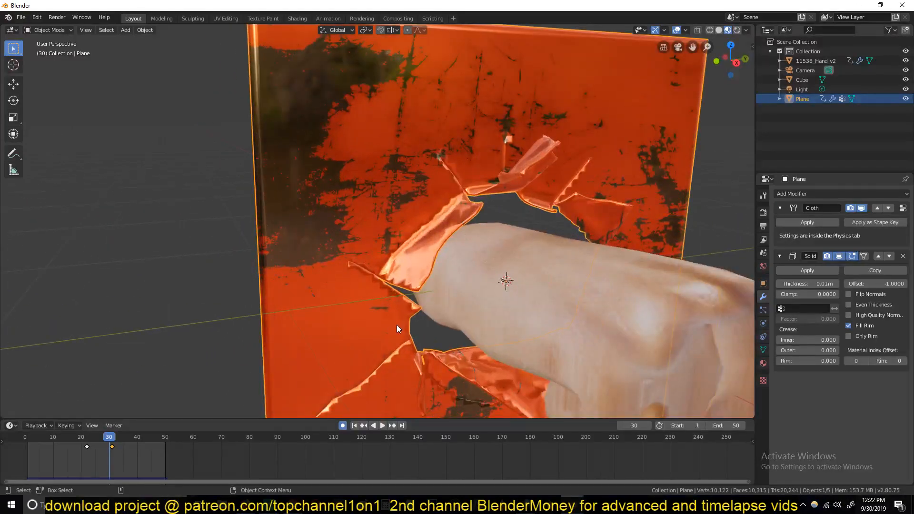
Inspect the plane's cut lines at frames 10 and 0, and play the animation from the front
{"action": "left_click", "coordinate": [54, 464]}
{"action": "scroll", "coordinate": [212, 242], "scroll_direction": "up", "scroll_amount": 2}
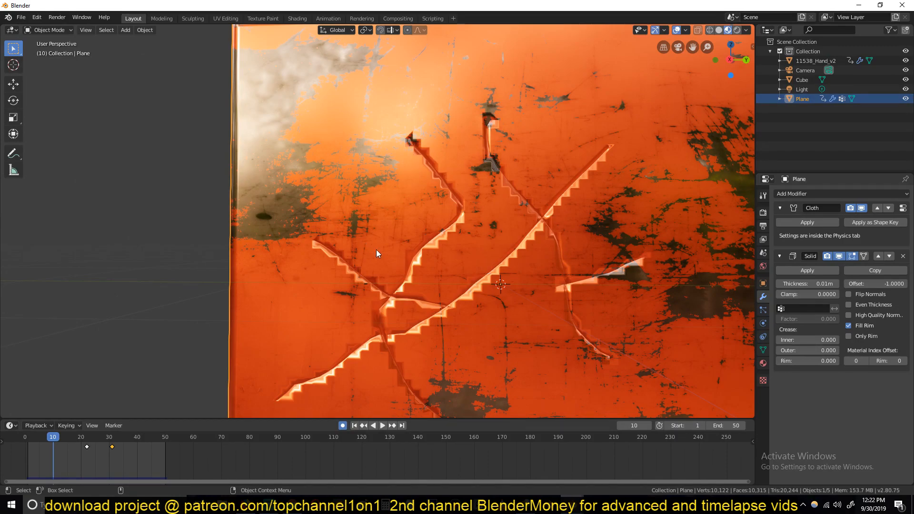
{"action": "left_click", "coordinate": [25, 457]}
{"action": "scroll", "coordinate": [326, 305], "scroll_direction": "down", "scroll_amount": 3}
{"action": "middle_click_drag", "start_coordinate": [325, 305], "coordinate": [314, 296]}
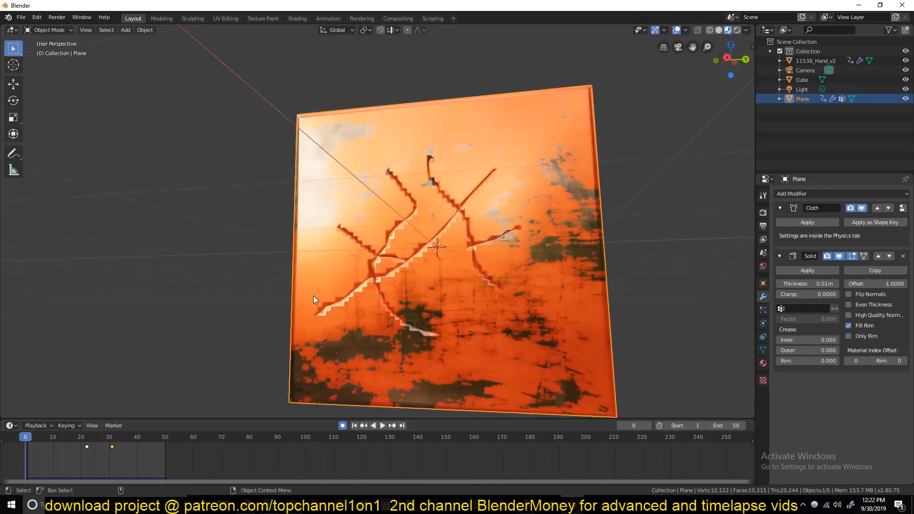
{"action": "key", "text": "space"}
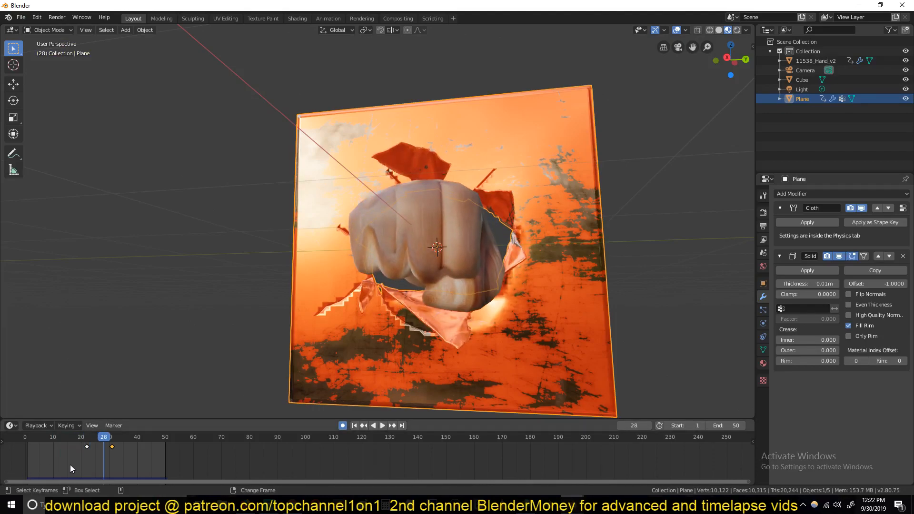
Go to frame 8 and enable Auto Smooth in the plane's normals settings
{"action": "left_click", "coordinate": [47, 464]}
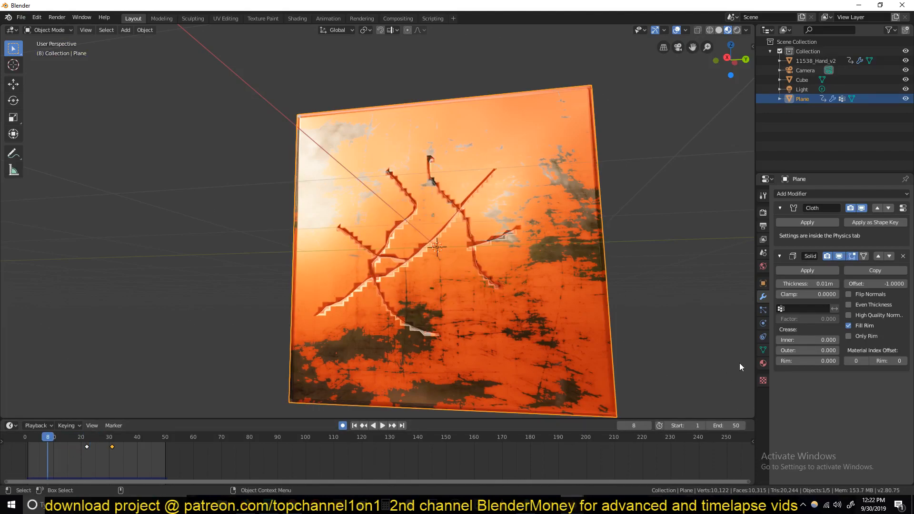
{"action": "left_click", "coordinate": [763, 350]}
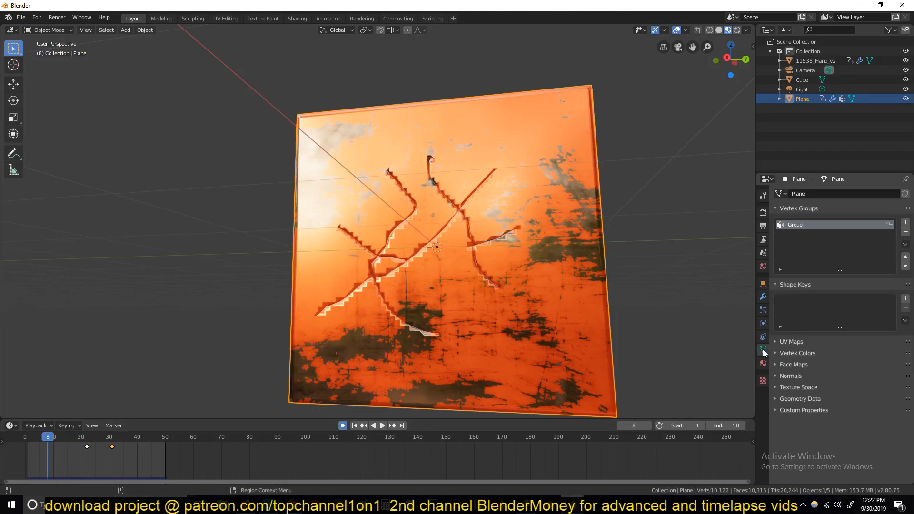
{"action": "left_click", "coordinate": [792, 377]}
{"action": "left_click", "coordinate": [790, 388]}
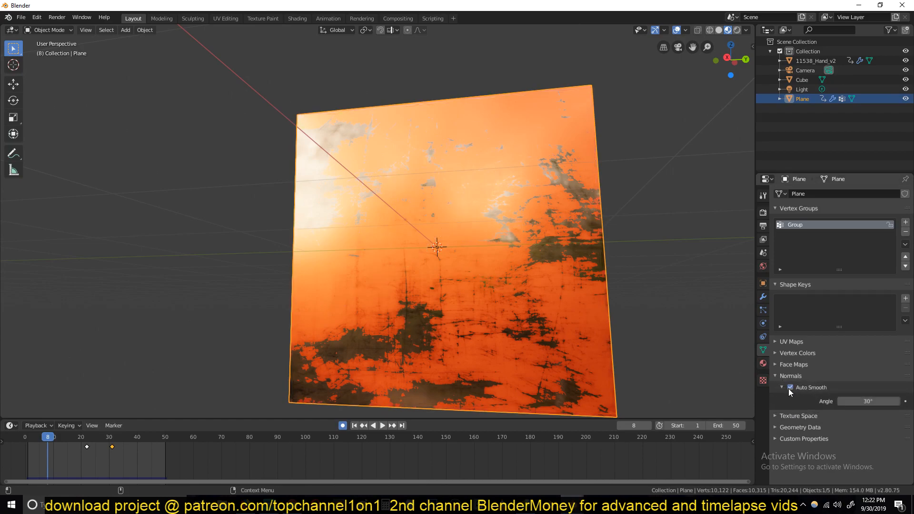
Play the animation from frame 2 and stop at frame 44 to examine the hole from the side and back
{"action": "right_click", "coordinate": [31, 451], "text": "shift"}
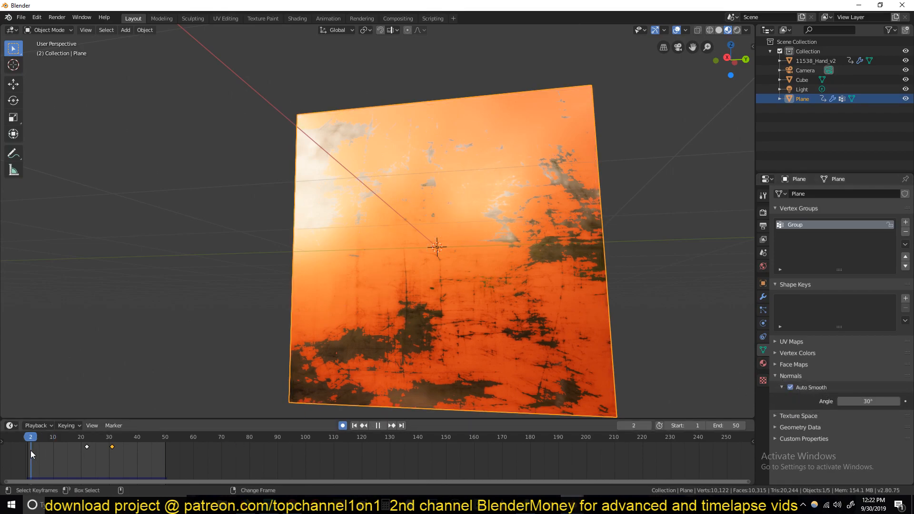
{"action": "key", "text": "space"}
{"action": "key", "text": "space"}
{"action": "middle_click_drag", "start_coordinate": [260, 287], "coordinate": [426, 327]}
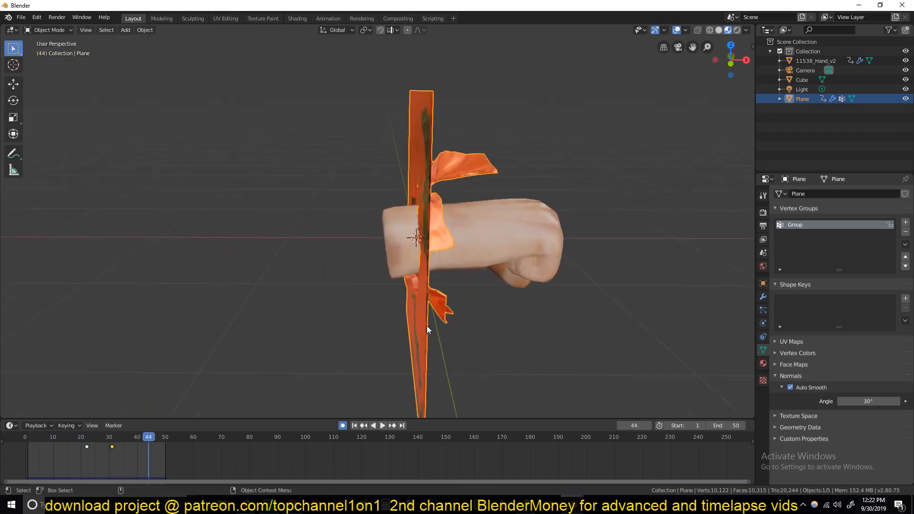
{"action": "scroll", "coordinate": [427, 315], "scroll_direction": "up", "scroll_amount": 4}
{"action": "middle_click_drag", "start_coordinate": [436, 137], "coordinate": [456, 147]}
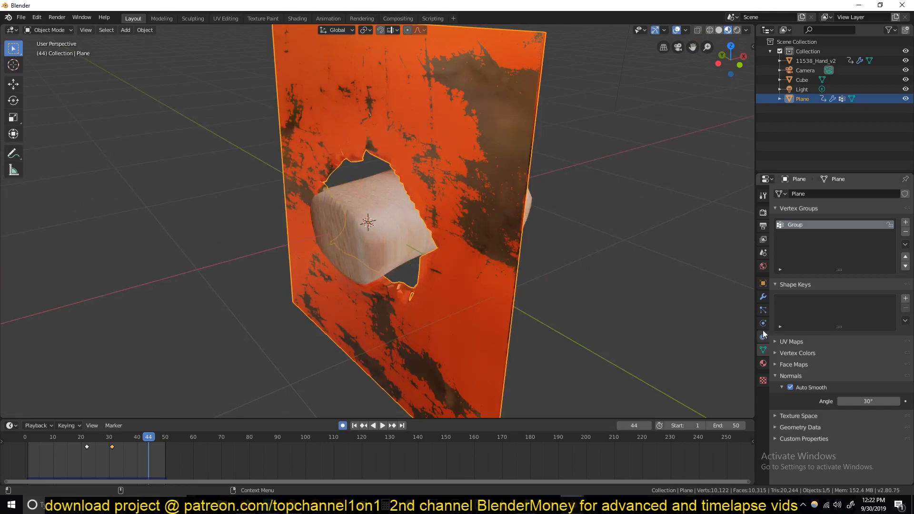
Set the Solidify modifier's material index offset and rim offset both to 1
{"action": "left_click", "coordinate": [763, 296]}
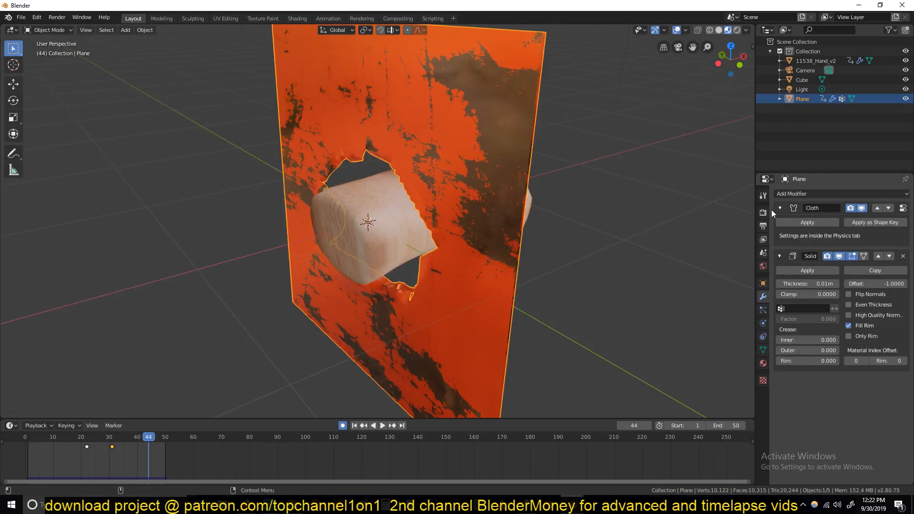
{"action": "left_click", "coordinate": [904, 362]}
{"action": "middle_click_drag", "start_coordinate": [591, 267], "coordinate": [866, 374]}
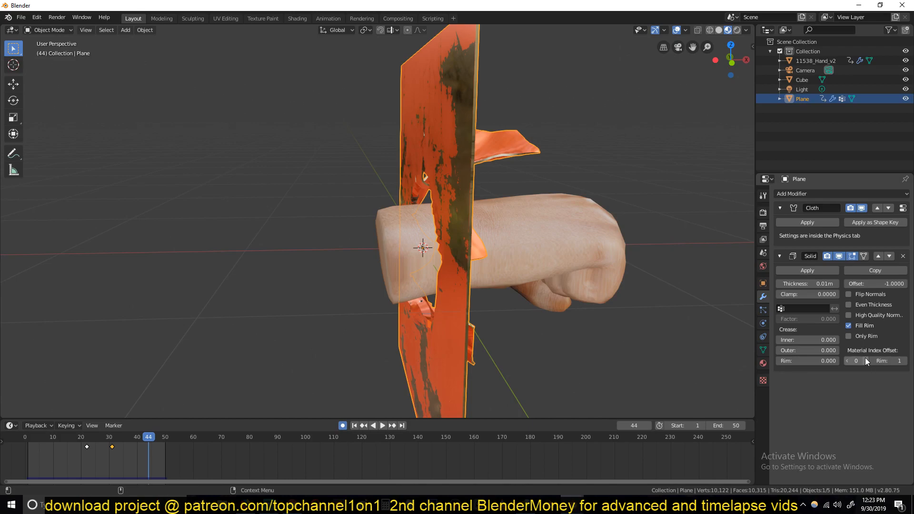
{"action": "left_click", "coordinate": [865, 361]}
{"action": "middle_click_drag", "start_coordinate": [463, 198], "coordinate": [381, 172]}
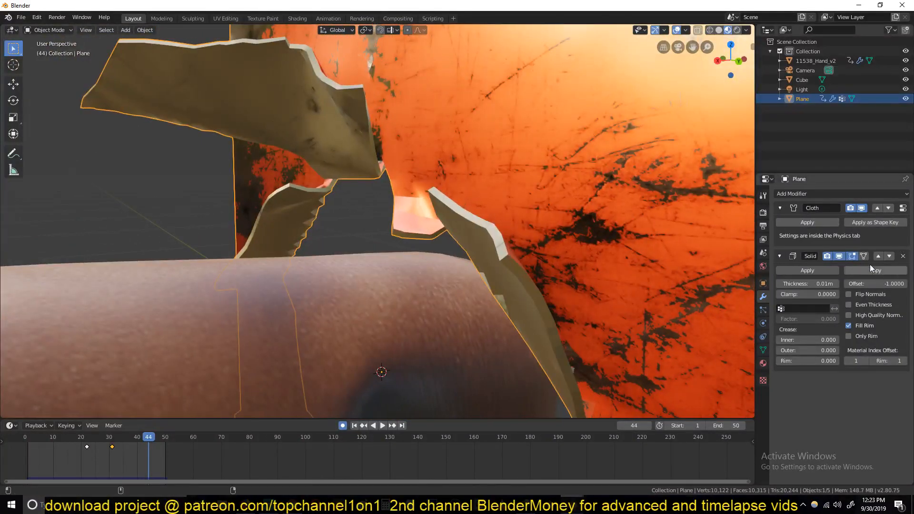
Set the Solidify thickness to -0.001 m and view the plane from the wrist side
{"action": "left_click_drag", "start_coordinate": [821, 283], "coordinate": [793, 284]}
{"action": "scroll", "coordinate": [388, 229], "scroll_direction": "down", "scroll_amount": 5}
{"action": "middle_click_drag", "start_coordinate": [388, 230], "coordinate": [566, 229]}
{"action": "left_click", "coordinate": [394, 208]}
{"action": "middle_click_drag", "start_coordinate": [394, 208], "coordinate": [511, 280]}
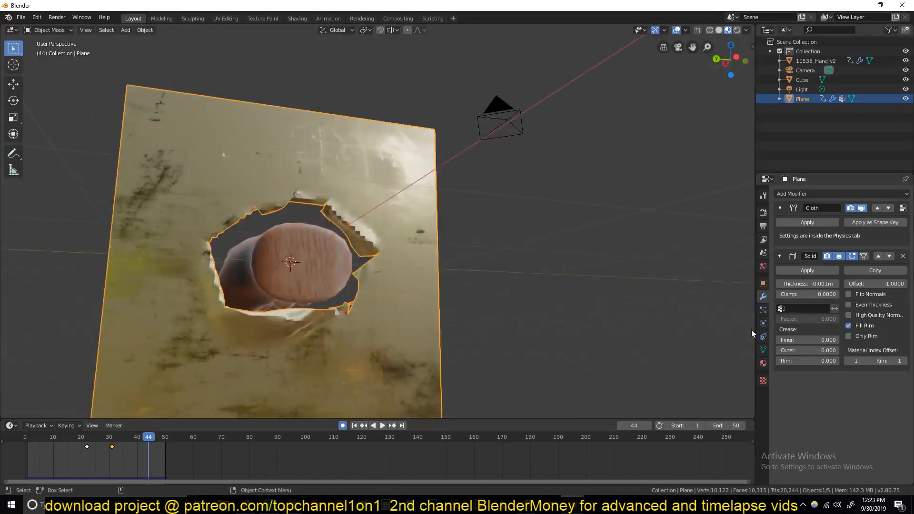
Set the plane's Auto Smooth angle to 60°
{"action": "left_click", "coordinate": [764, 350]}
{"action": "left_click", "coordinate": [875, 404]}
{"action": "left_click", "coordinate": [883, 401]}
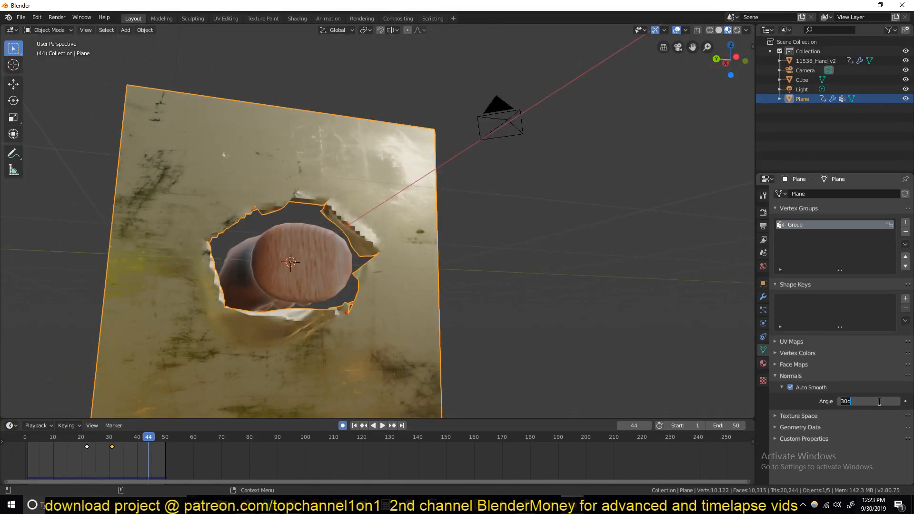
{"action": "key", "text": "Return"}
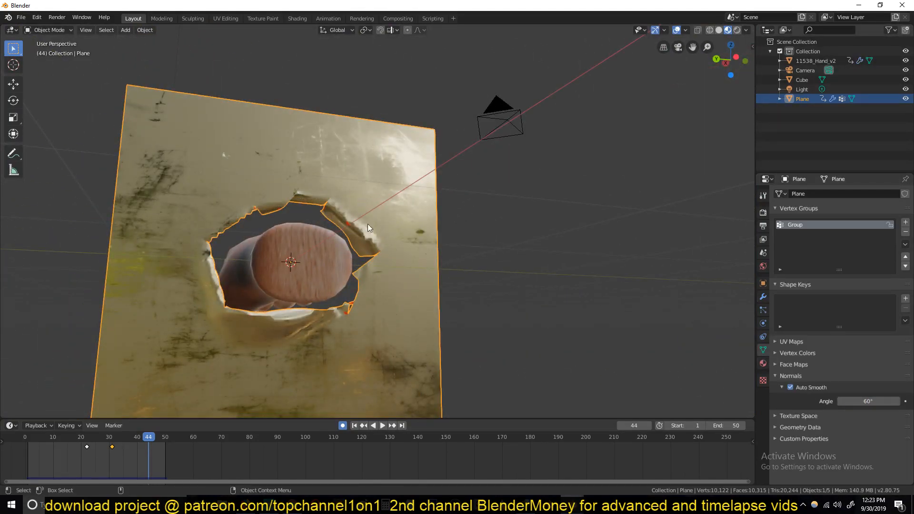
Return to the start frame and play the punch animation, viewing the plane from the front
{"action": "middle_click_drag", "start_coordinate": [344, 314], "coordinate": [152, 393]}
{"action": "key", "text": "shift+Left"}
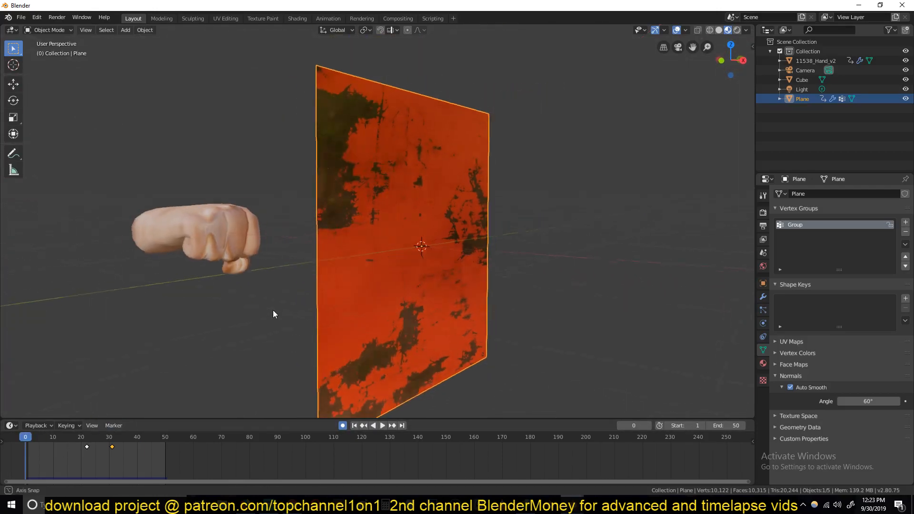
{"action": "key", "text": "space"}
{"action": "middle_click_drag", "start_coordinate": [275, 309], "coordinate": [297, 279]}
{"action": "scroll", "coordinate": [336, 292], "scroll_direction": "down", "scroll_amount": 2}
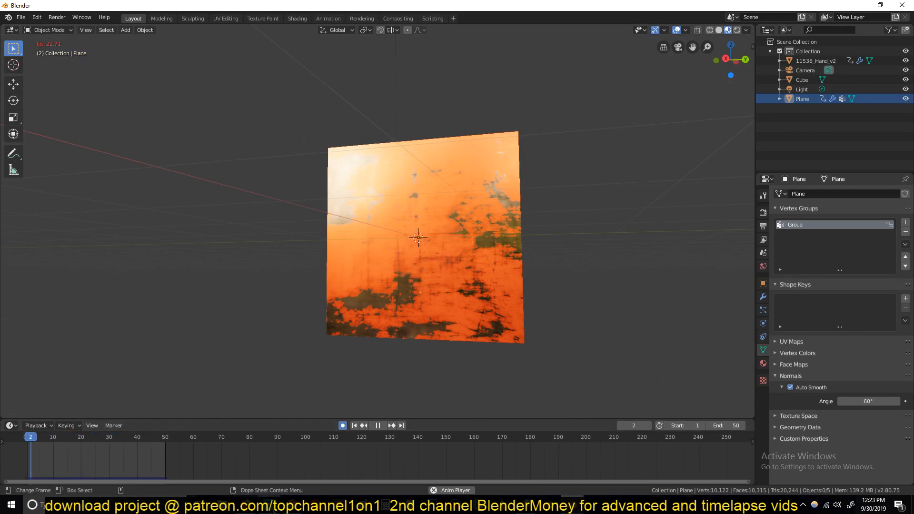
Show the BlenderMoney YouTube channel in the browser and switch back to the Blender window with punch.blend
{"action": "left_click", "coordinate": [246, 505]}
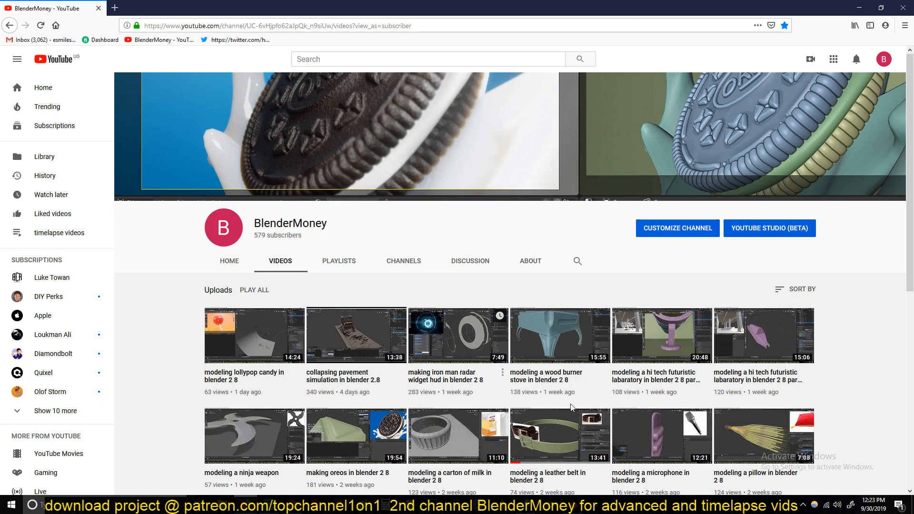
{"action": "left_click", "coordinate": [574, 505]}
{"action": "left_click", "coordinate": [571, 456]}
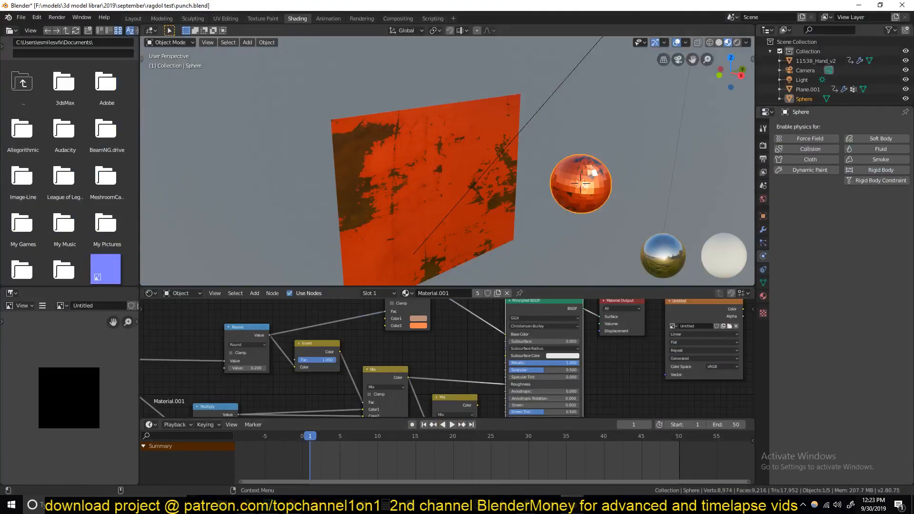